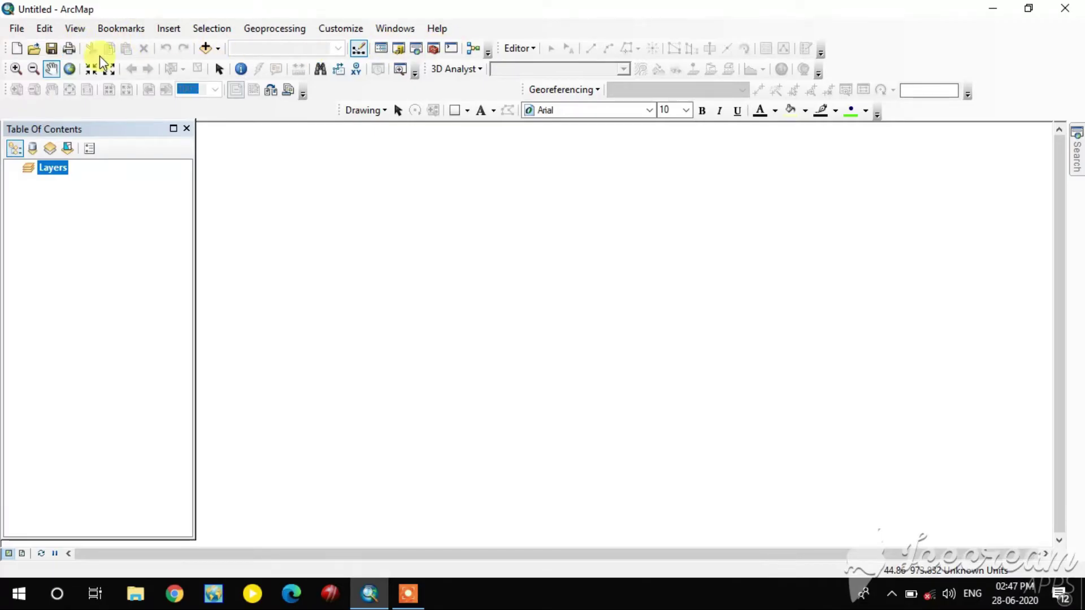
- Open the catalog and browse the E:\ folder connection to the Shapefiles folder inside Analysis
left_click(401, 50)
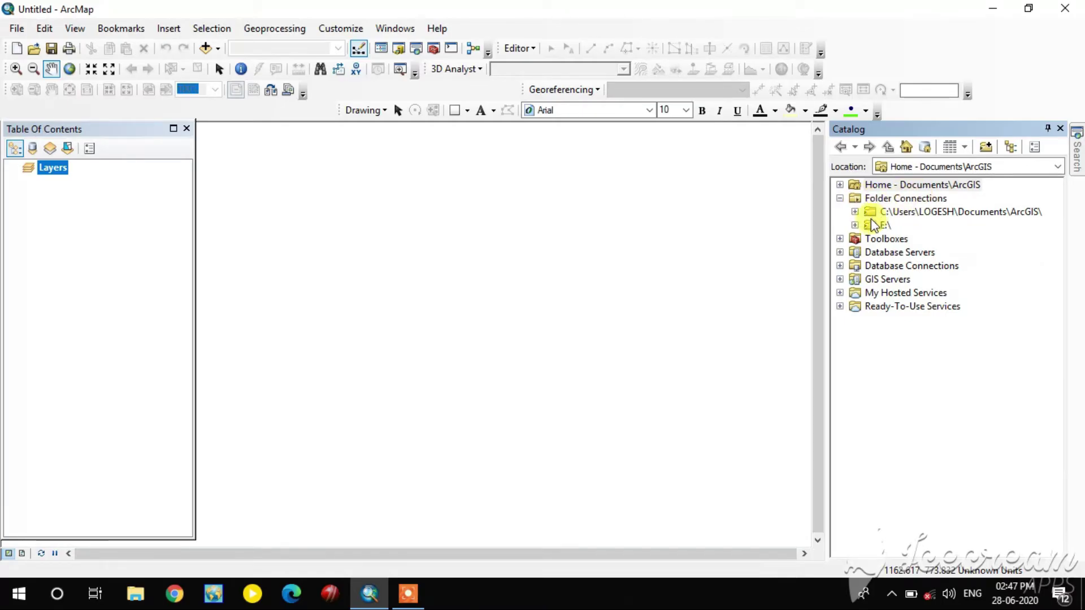
left_click(855, 225)
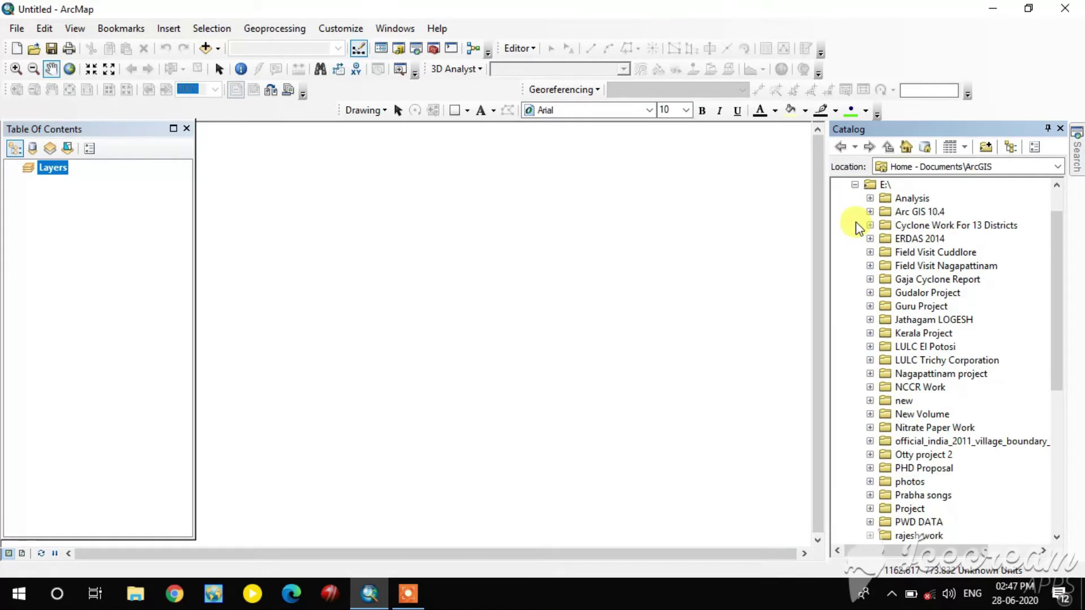
scroll(895, 206, "up", 1)
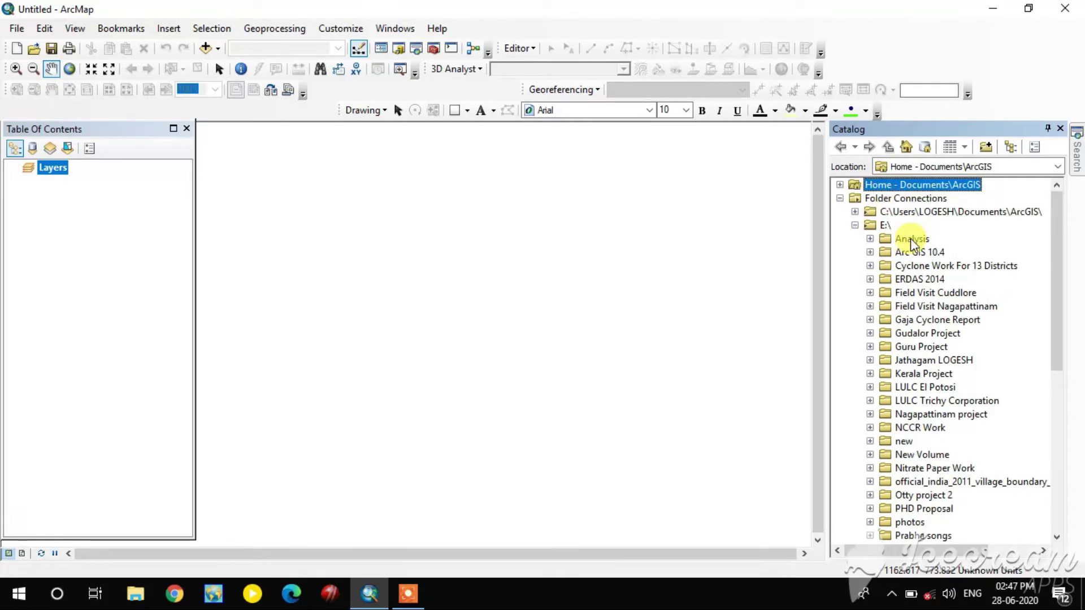
left_click(870, 239)
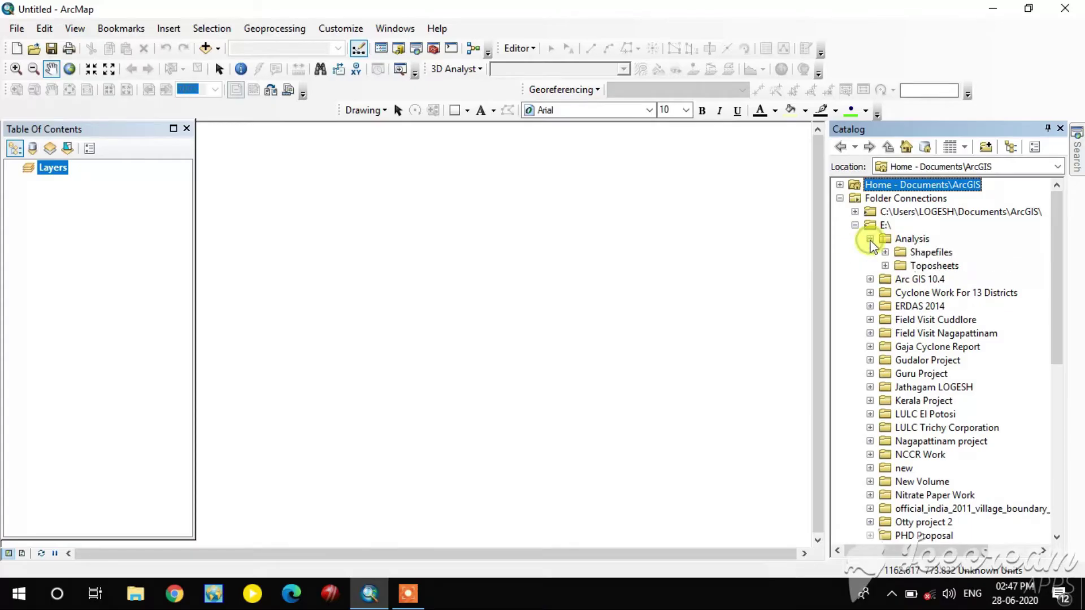
left_click(920, 252)
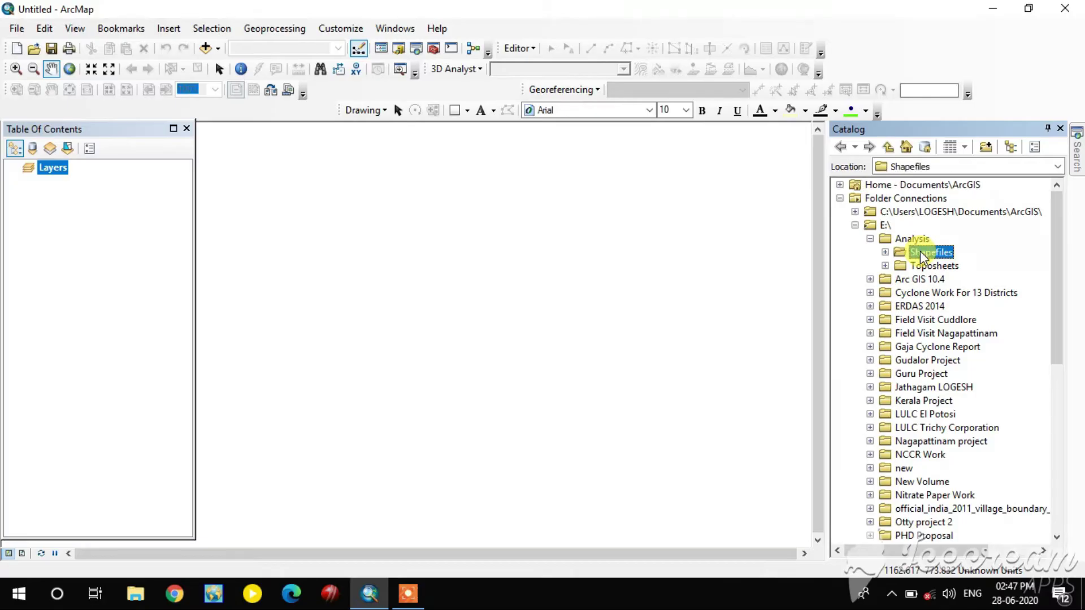
- Start a new shapefile in the Shapefiles folder, named Point, with the Point feature type
right_click(920, 252)
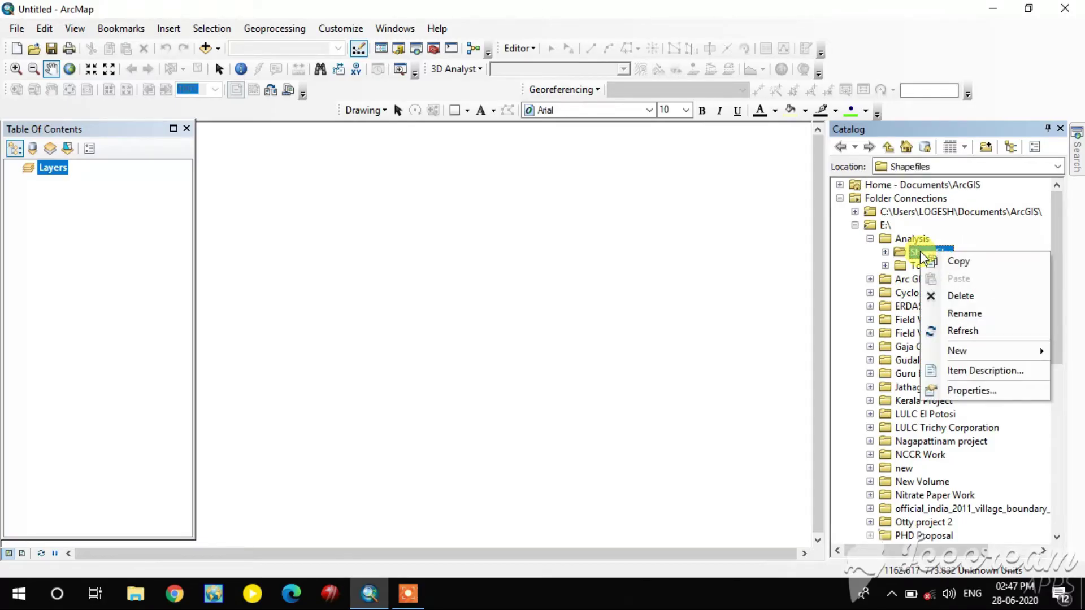
mouse_move(979, 353)
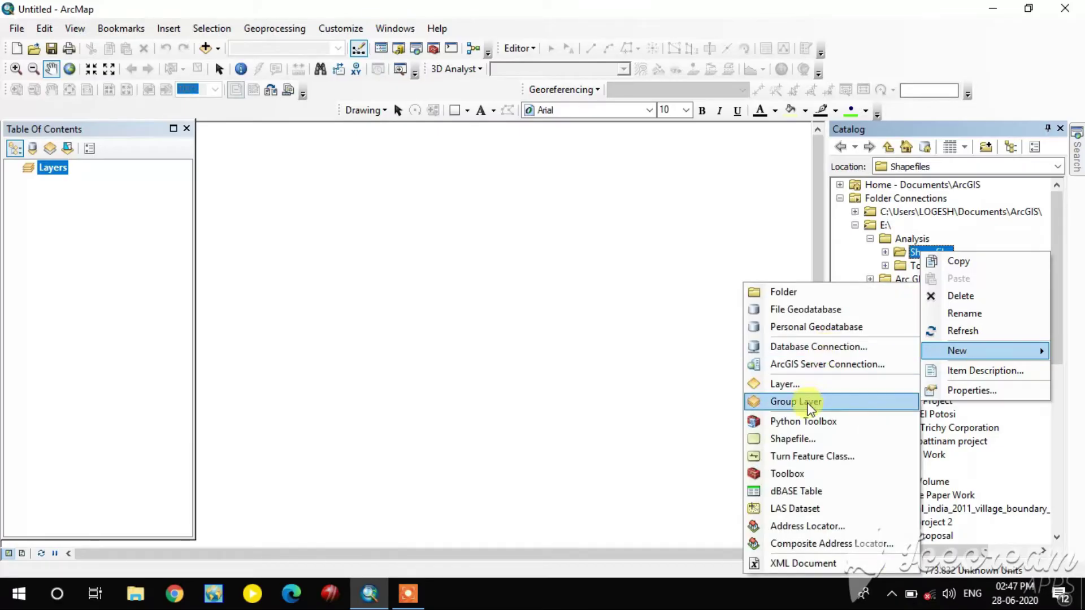
left_click(805, 439)
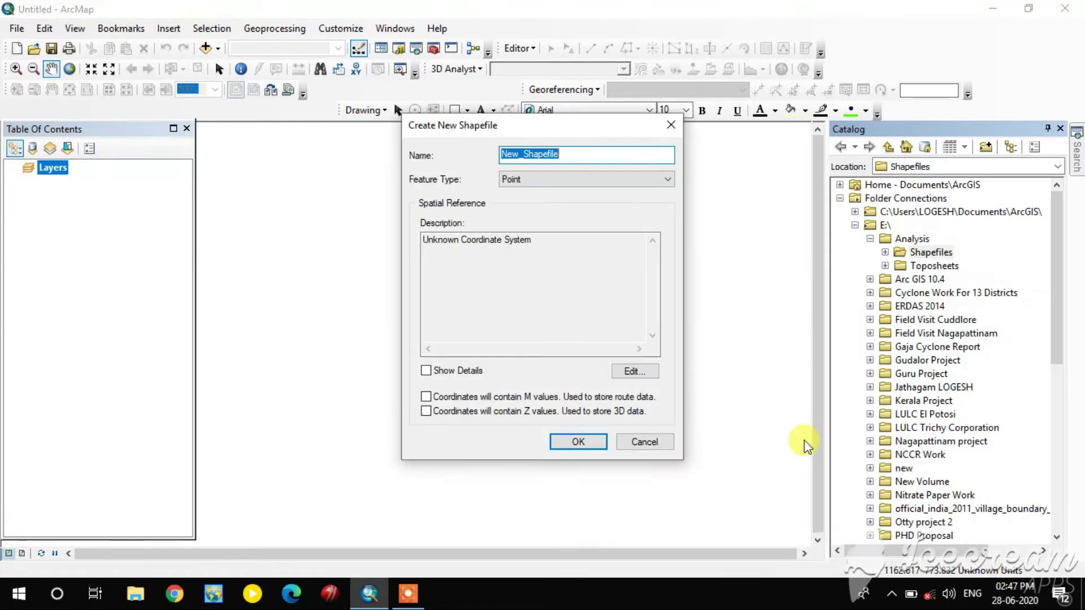
left_click_drag(544, 129, 484, 175)
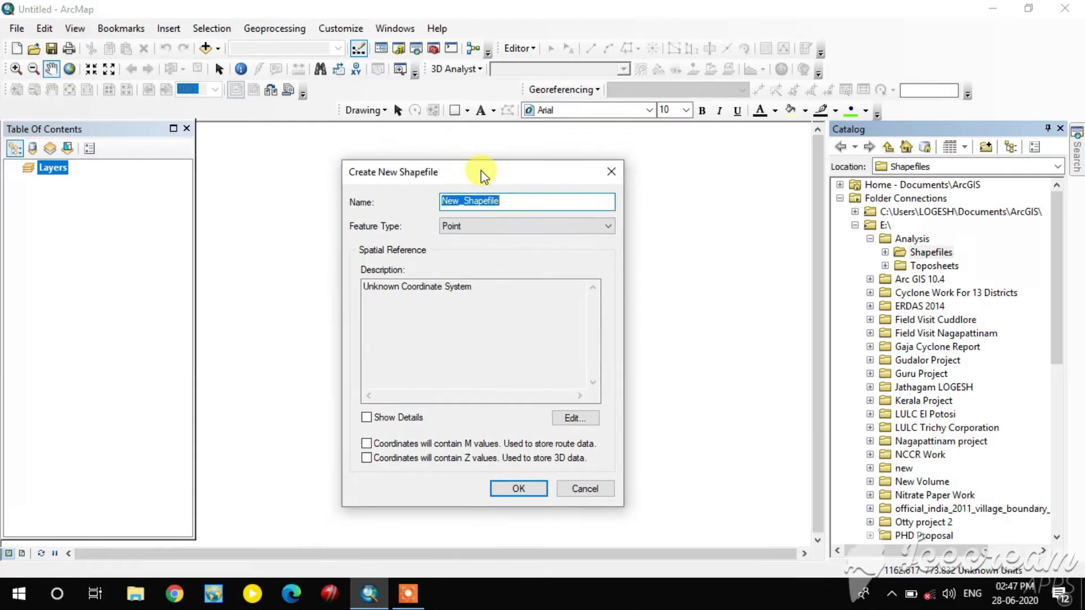
left_click(516, 202)
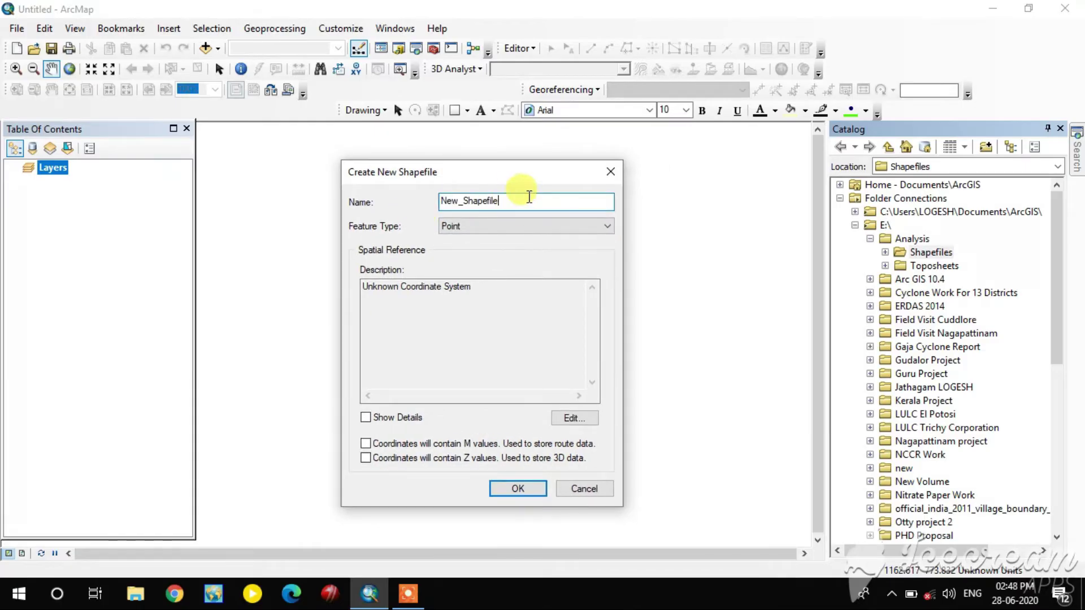
double_click(515, 200)
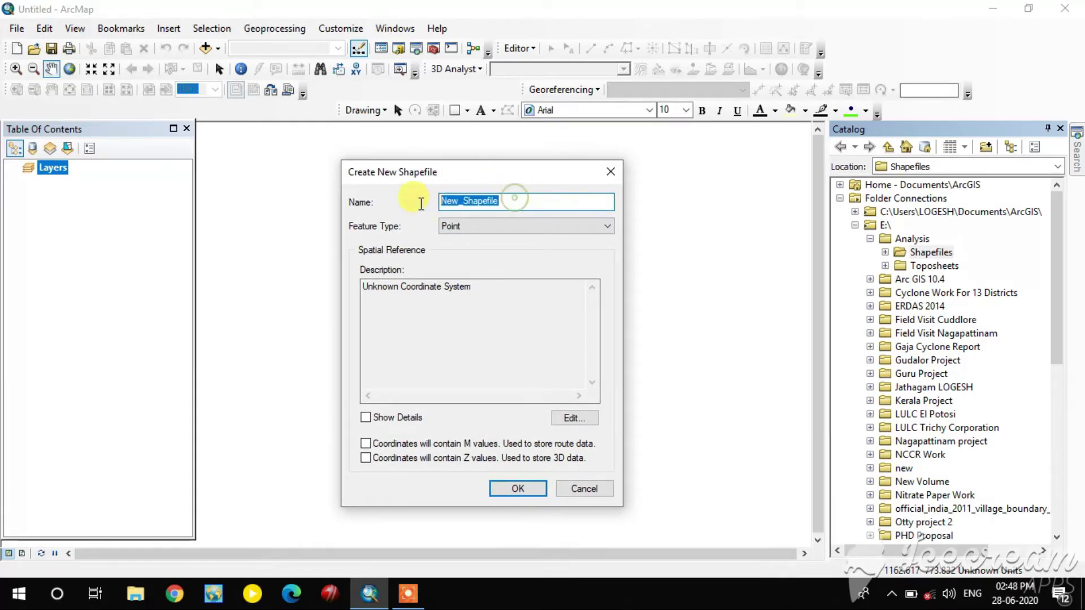
left_click(490, 226)
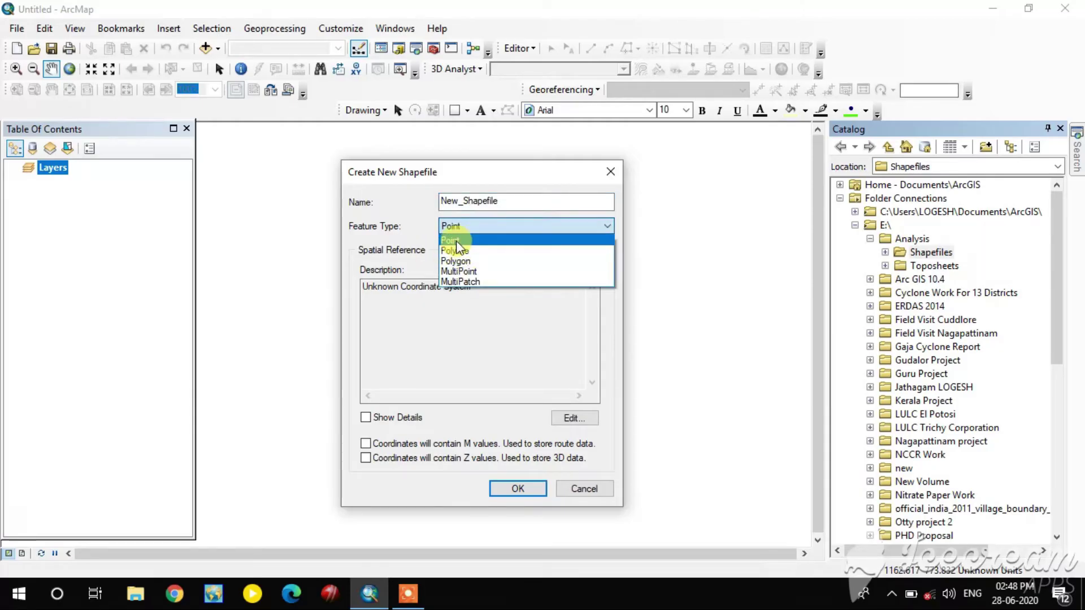
left_click(459, 238)
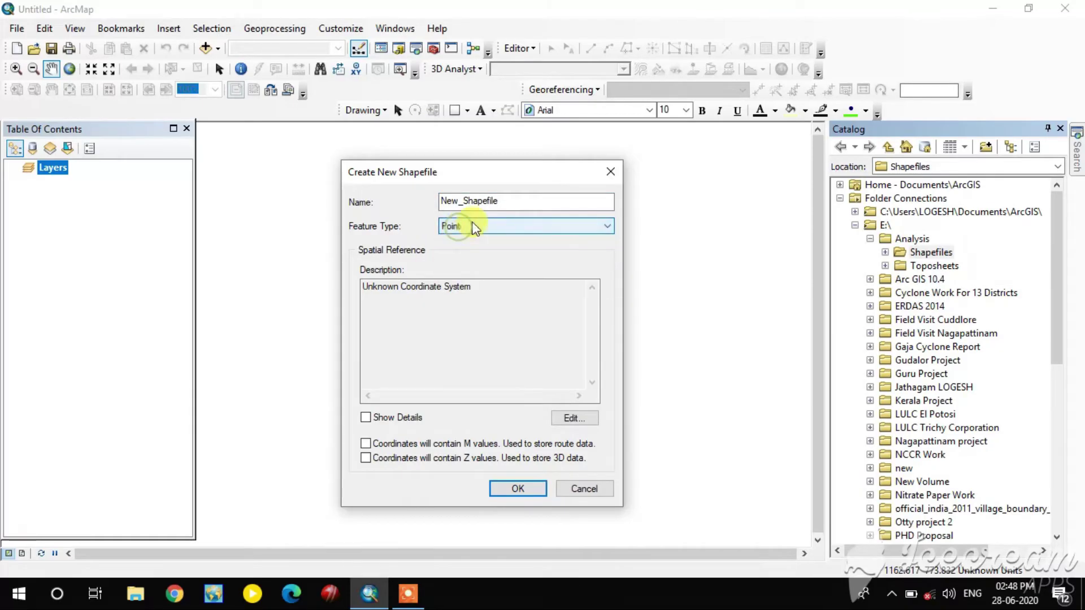
double_click(469, 201)
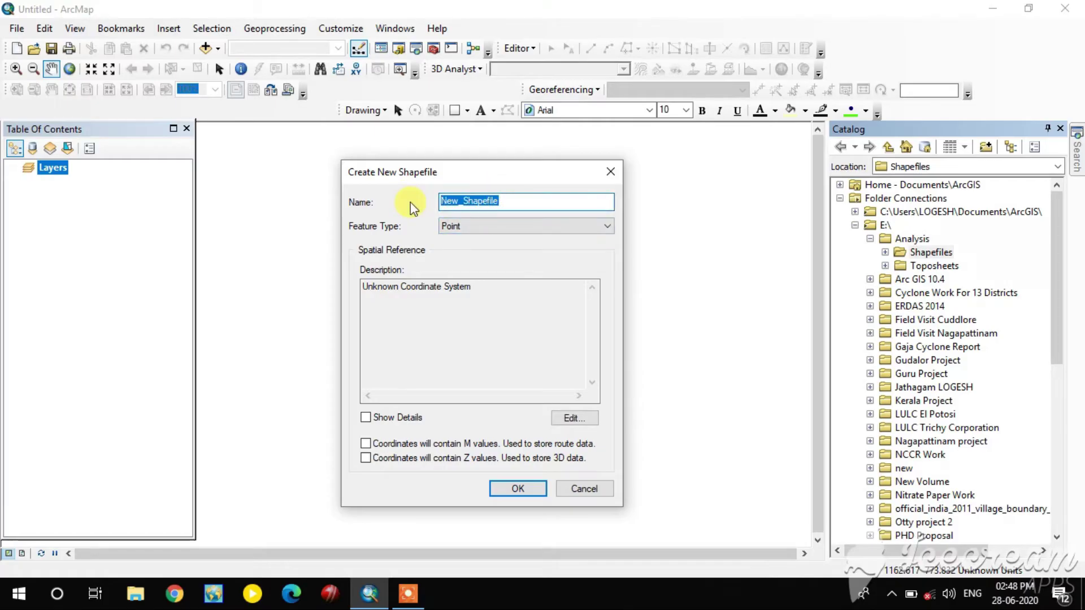
type("Point")
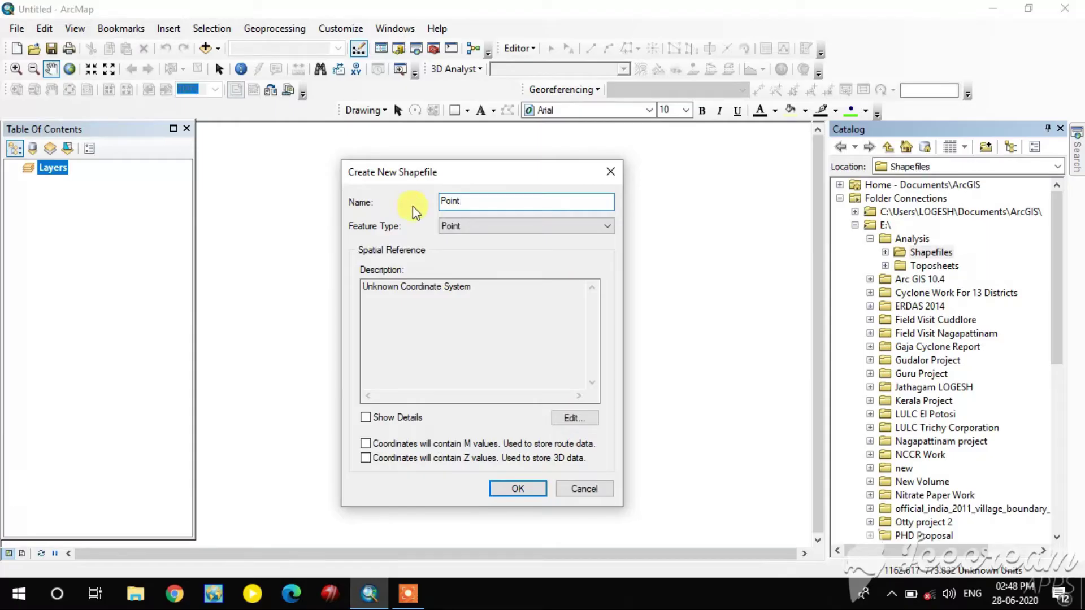
left_click(464, 231)
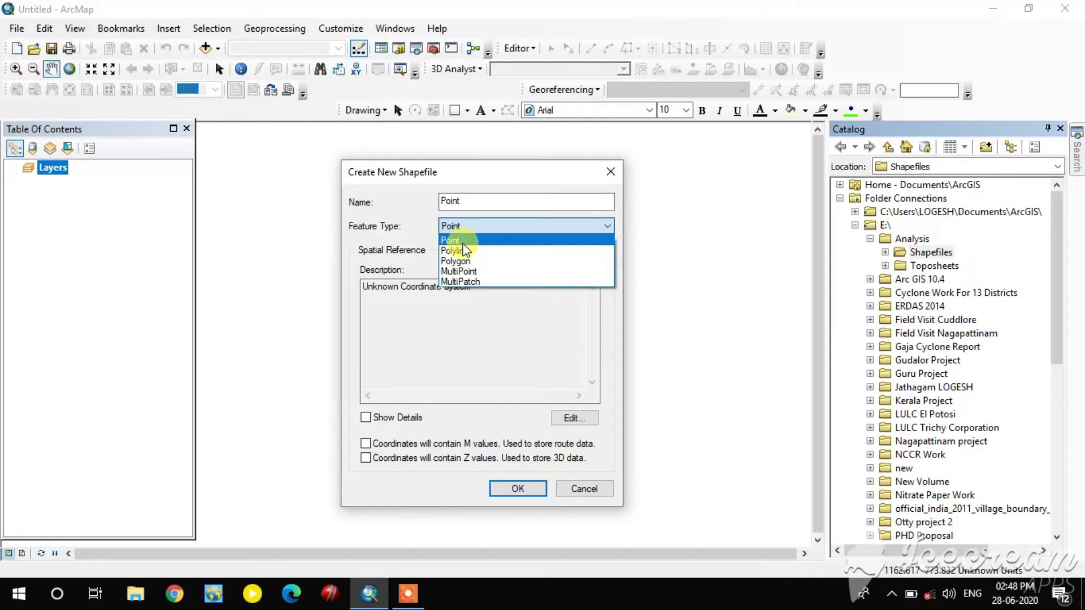
left_click(463, 241)
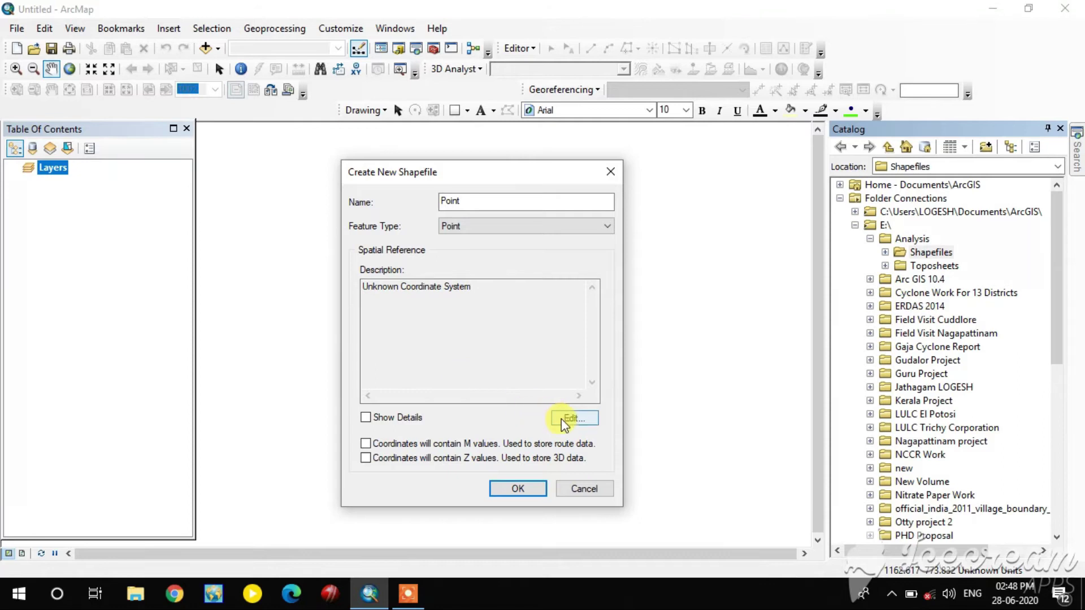
- Assign the World geographic coordinate system WGS 1984 to the Point shapefile and create it
left_click(578, 423)
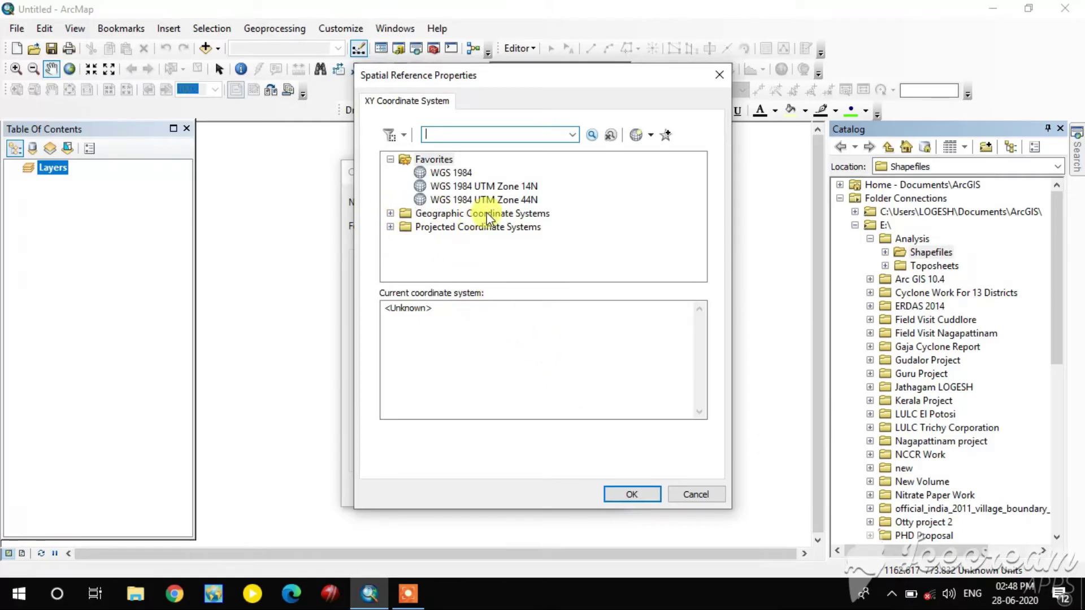
double_click(501, 215)
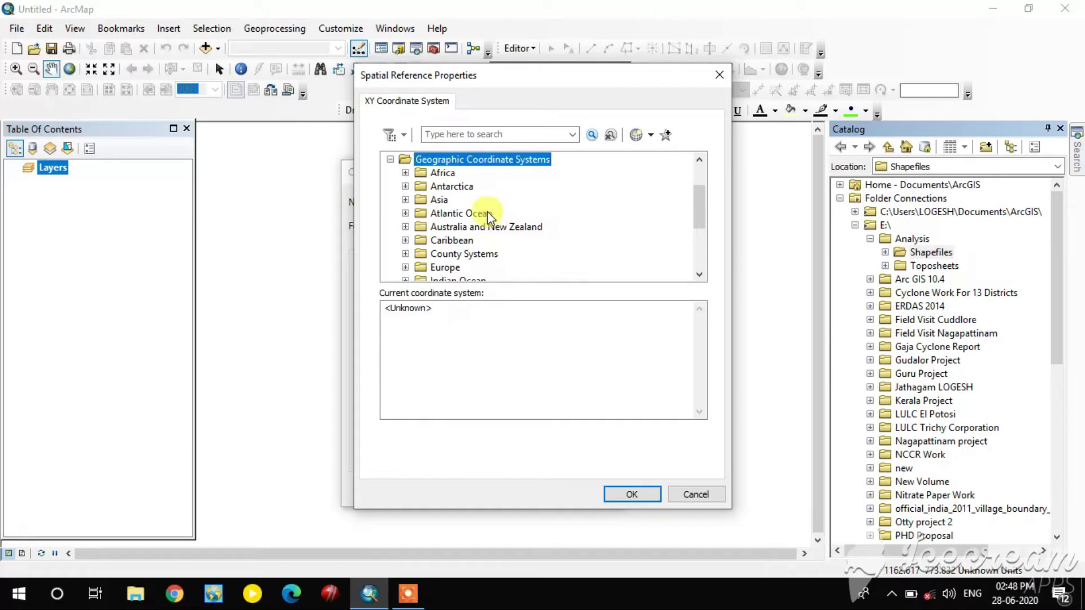
scroll(451, 167, "down", 3)
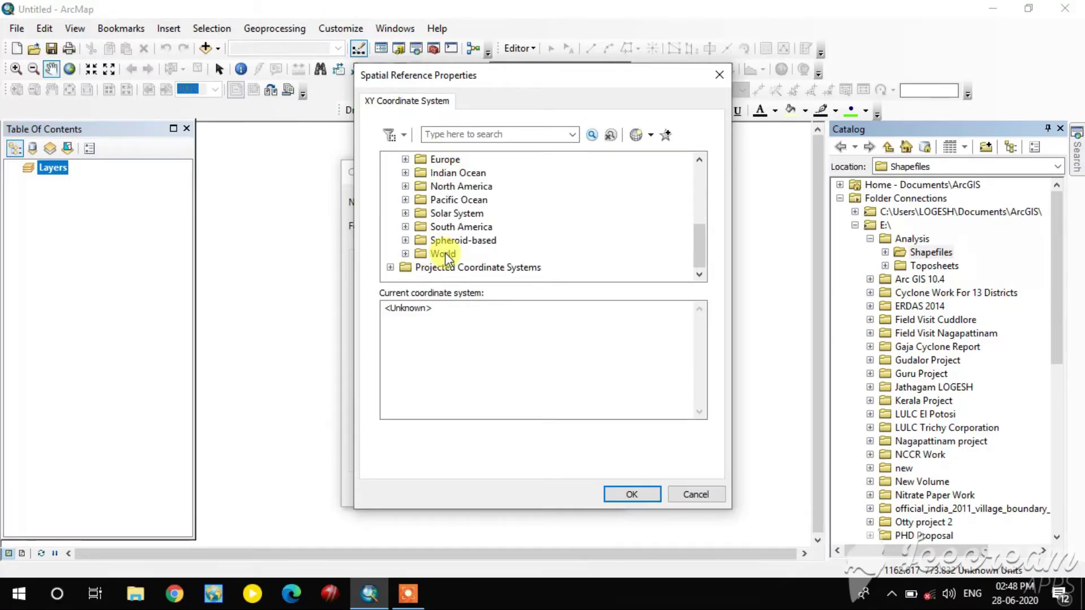
double_click(443, 254)
scroll(446, 229, "down", 1)
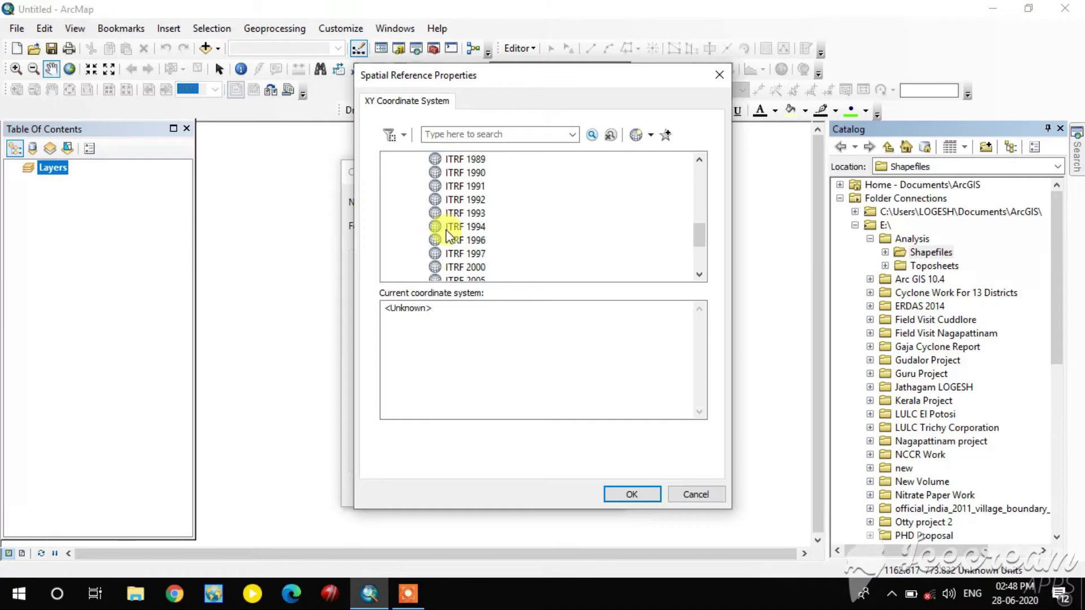
scroll(446, 229, "down", 3)
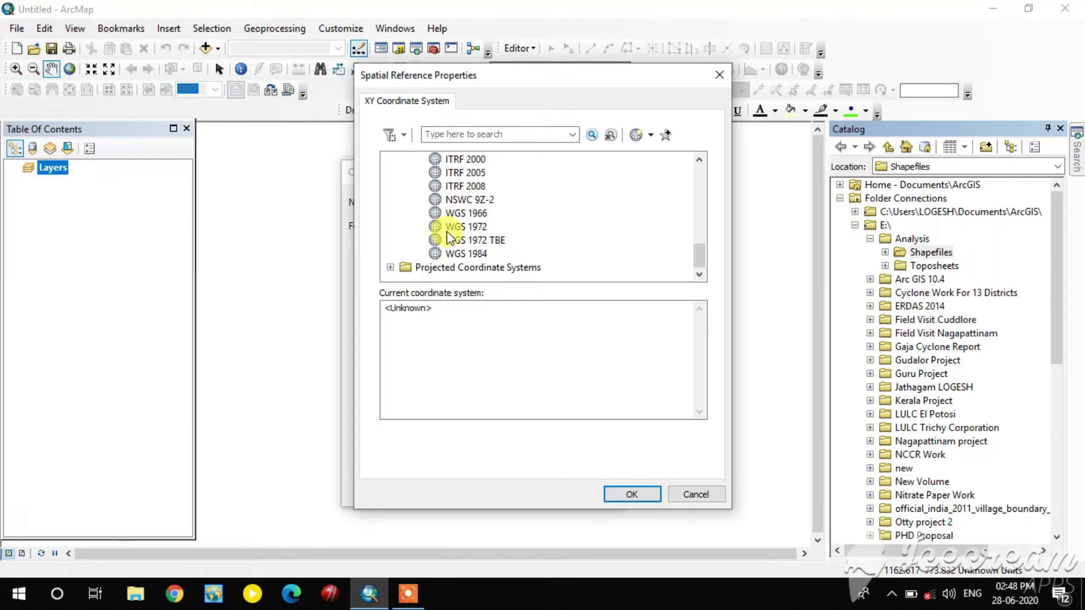
left_click(476, 254)
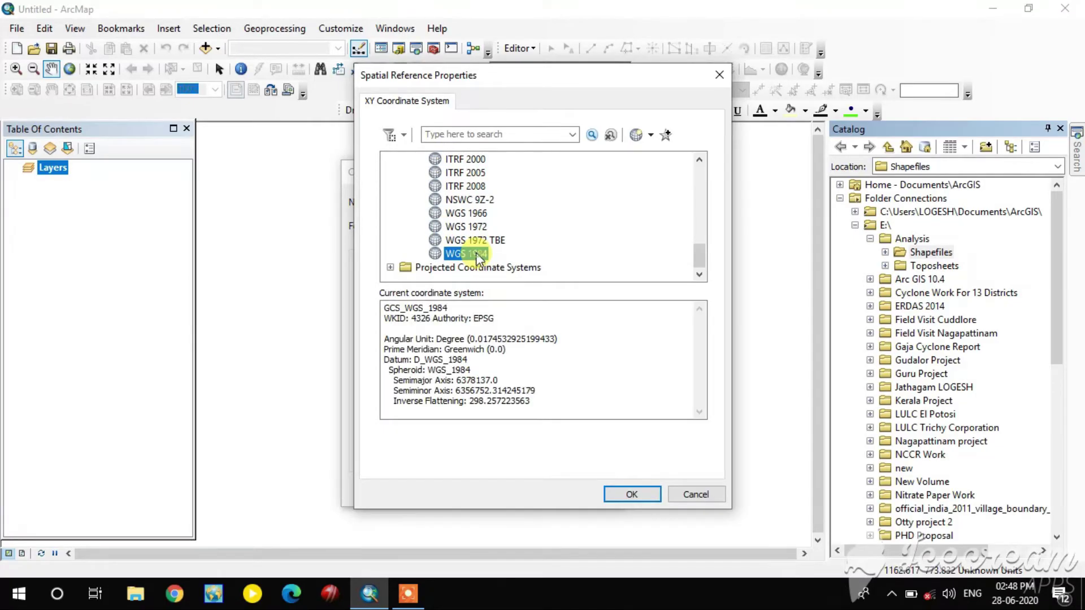
left_click(626, 497)
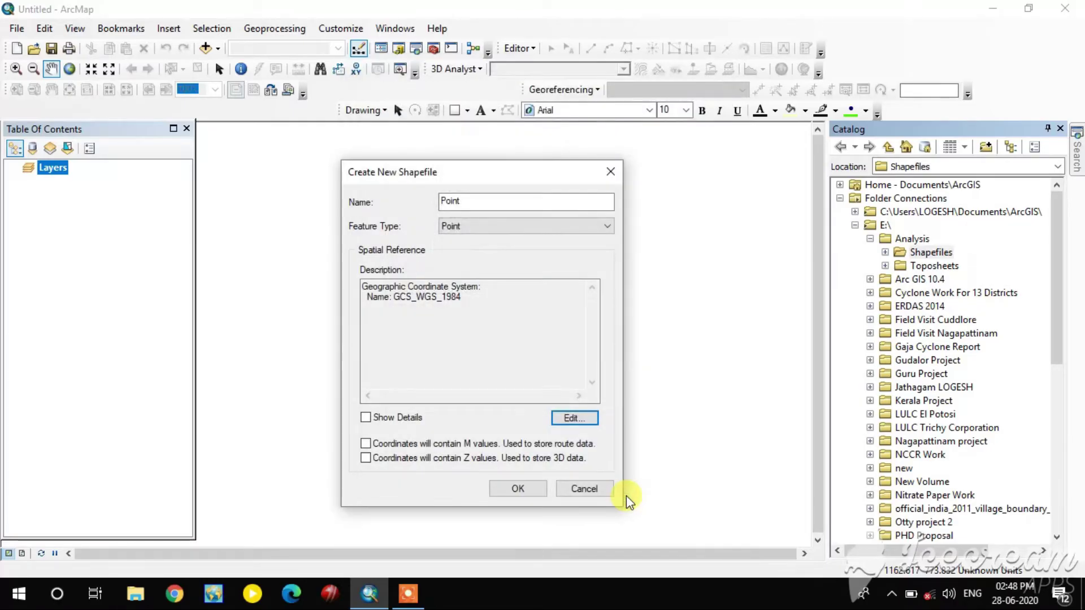
left_click(528, 485)
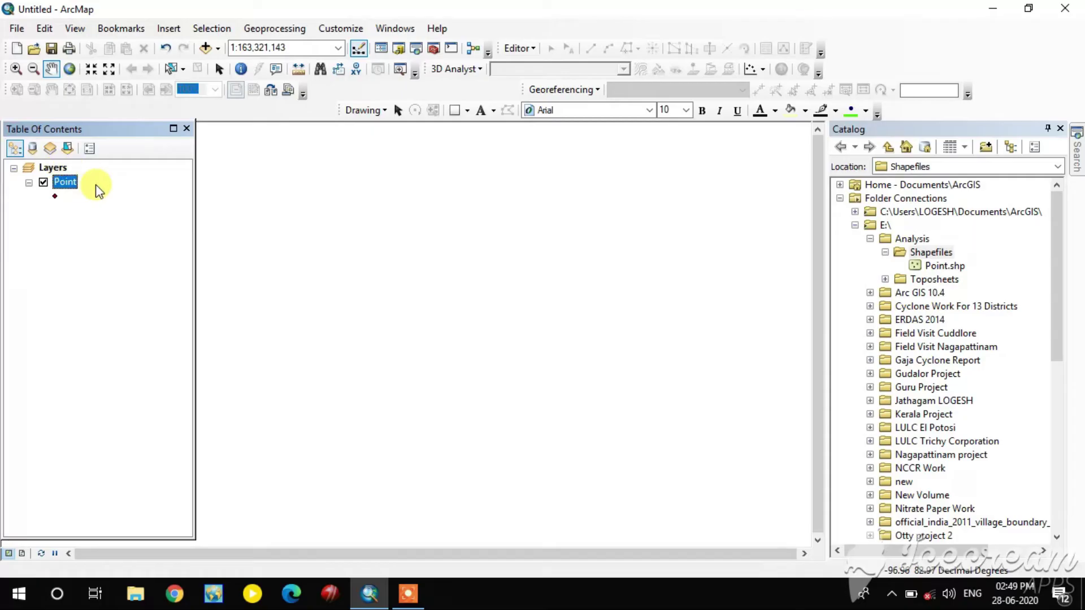
- Start another new shapefile in the Shapefiles folder, named Line, with the Polyline feature type
right_click(931, 254)
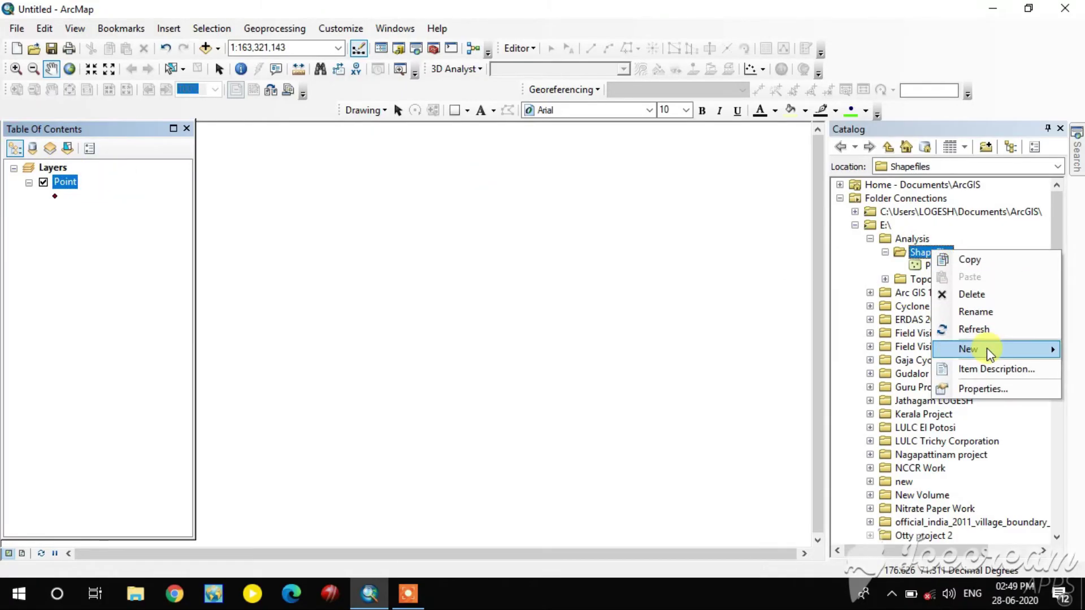
mouse_move(987, 347)
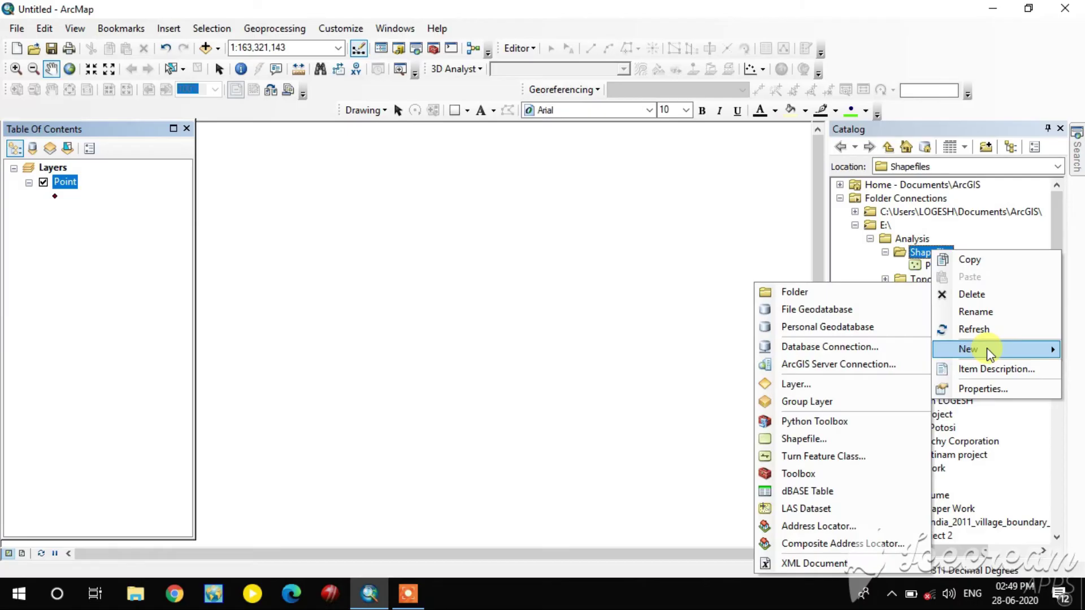
left_click(809, 435)
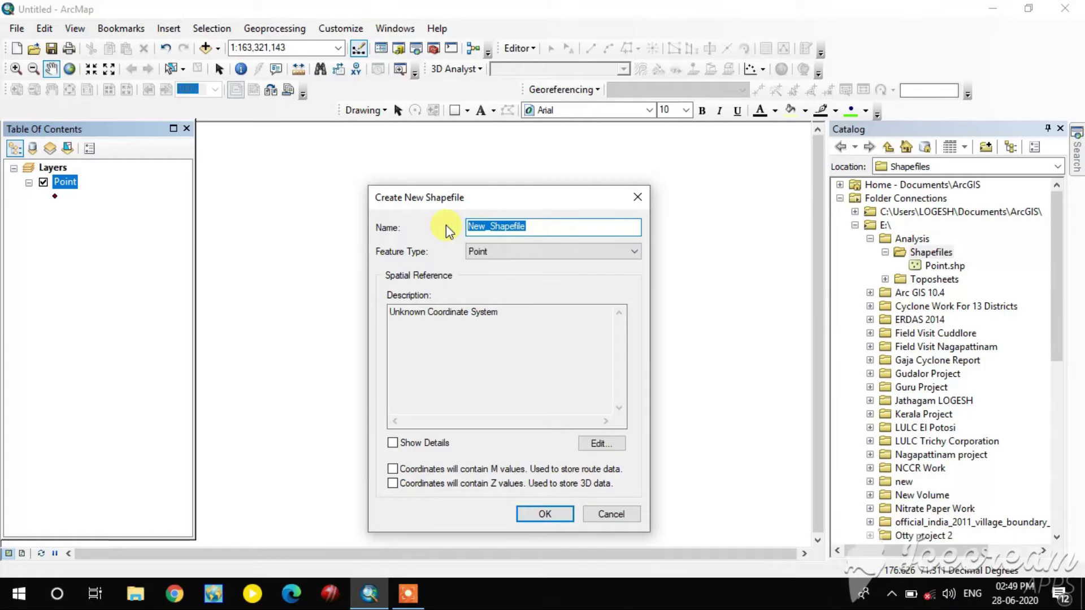
type("Line")
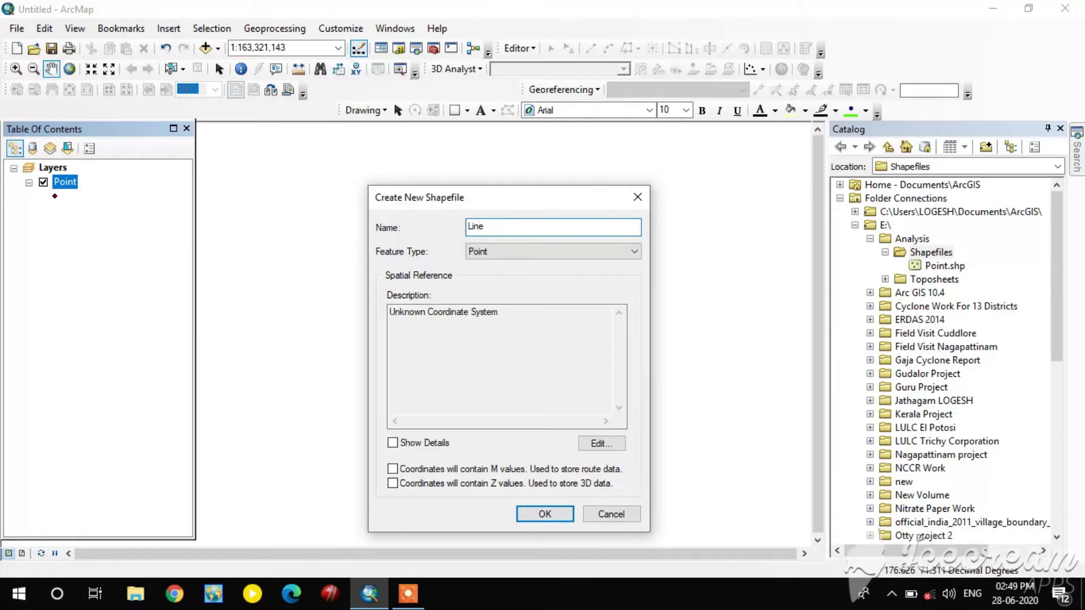
left_click(514, 252)
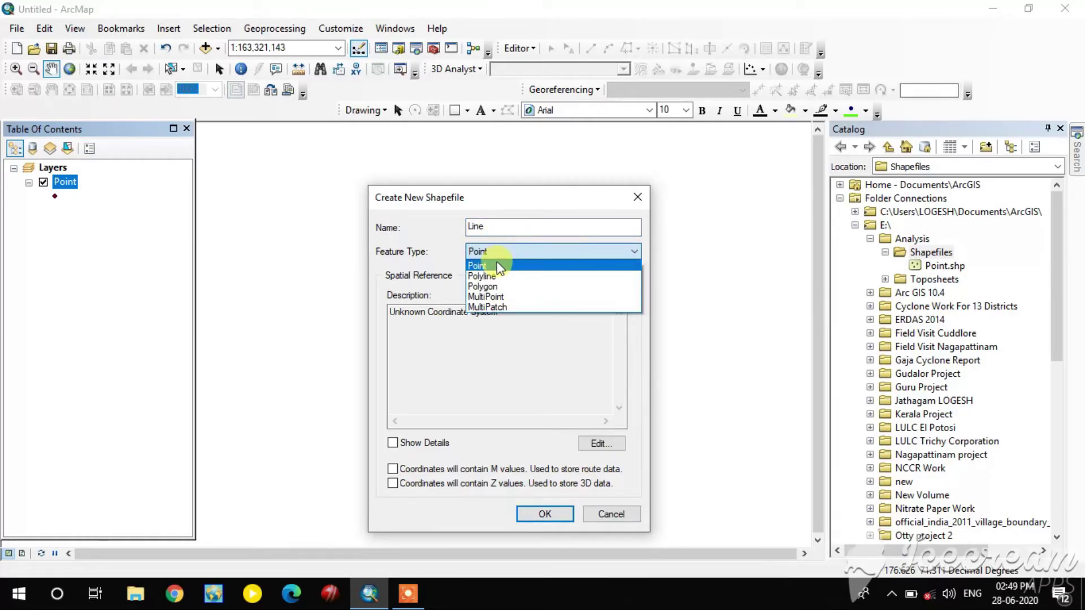
left_click(483, 276)
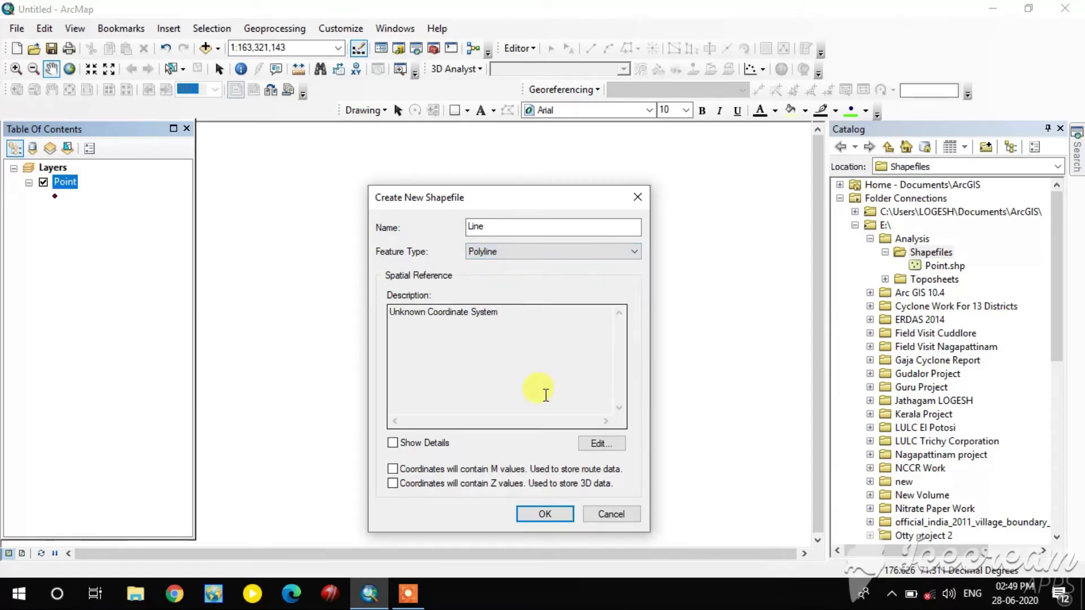
- Assign the World geographic coordinate system WGS 1984 to the Line shapefile
left_click(588, 446)
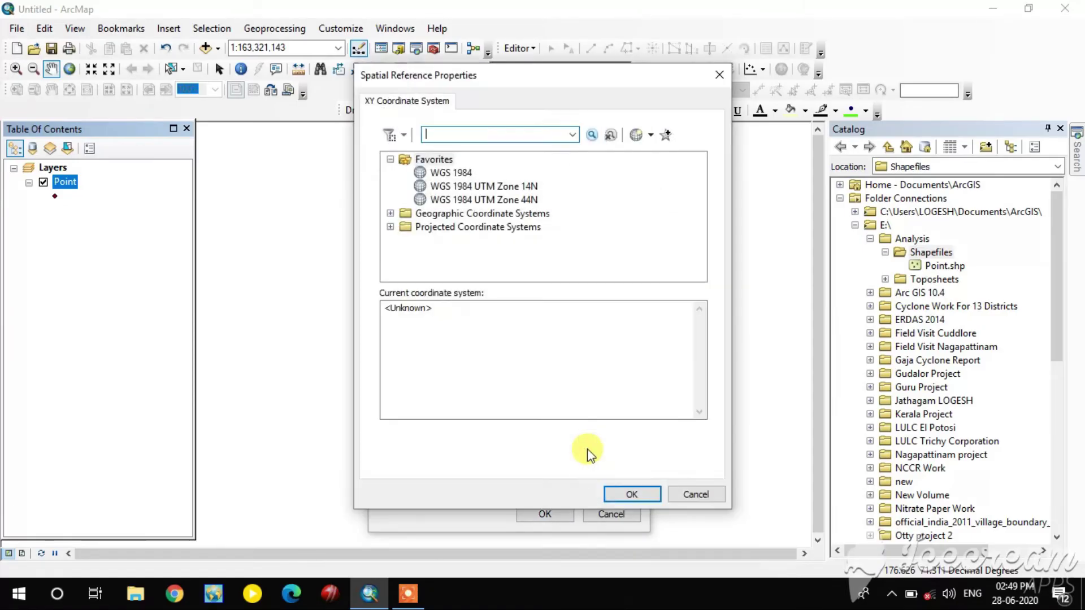
double_click(470, 215)
scroll(463, 258, "down", 2)
scroll(462, 259, "down", 1)
double_click(460, 256)
scroll(473, 260, "down", 3)
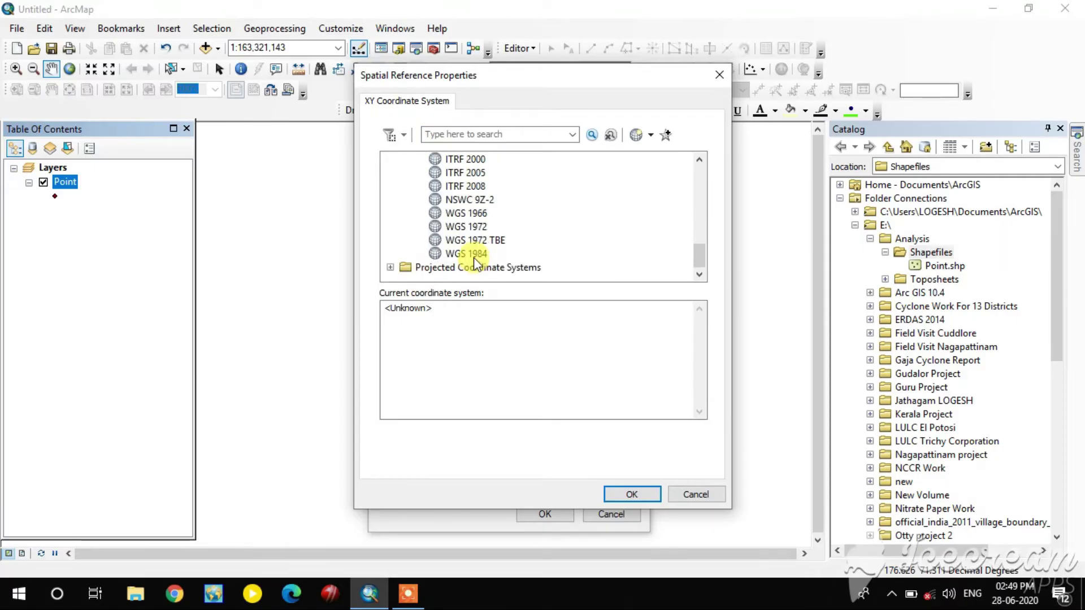
left_click(474, 256)
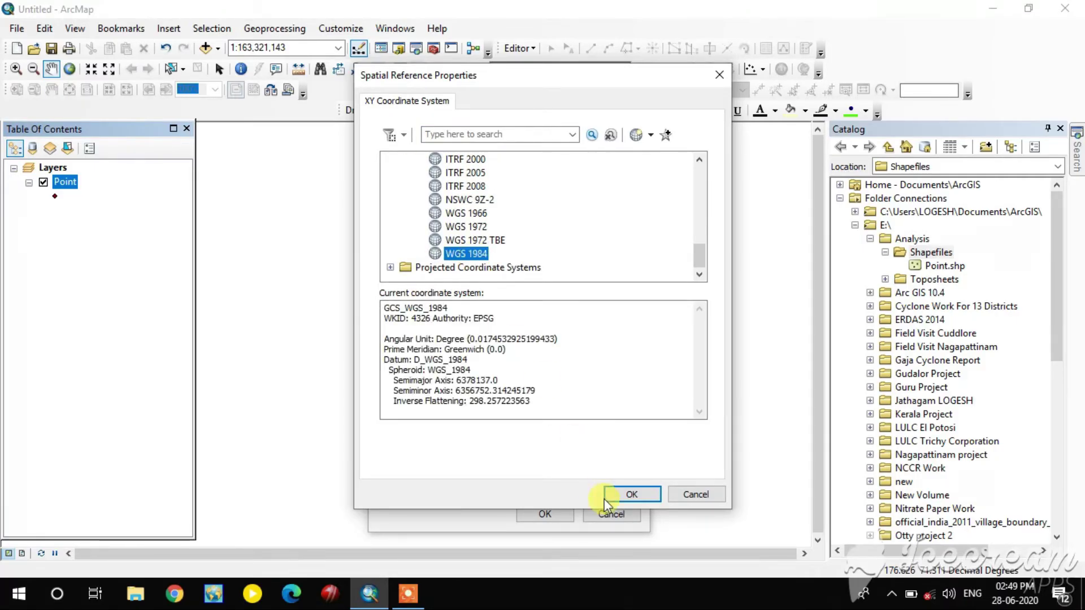
left_click(630, 495)
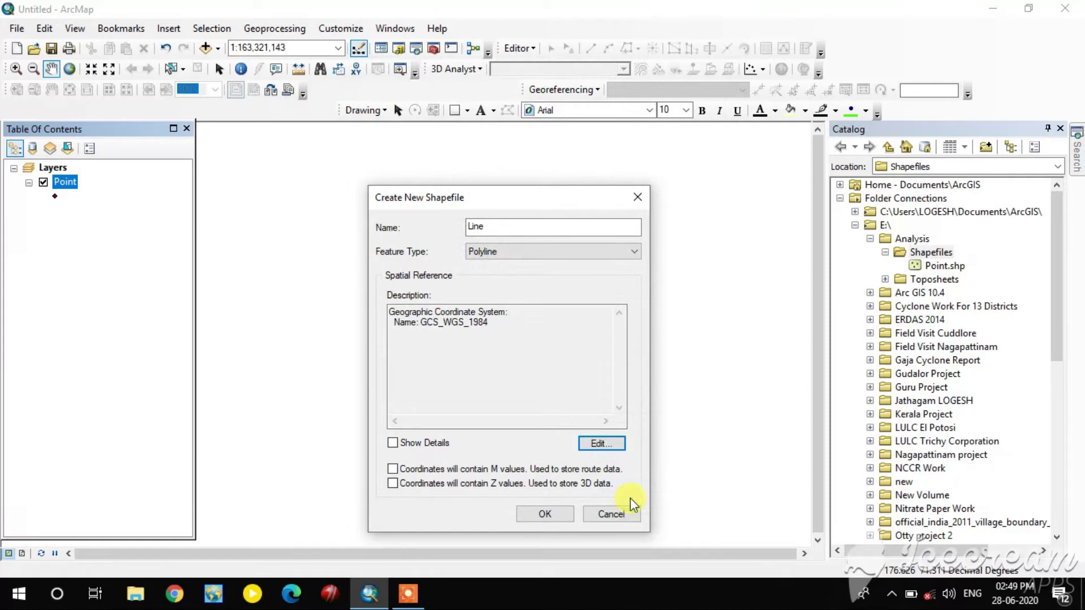
- Create the Line shapefile and start another new shapefile in the Shapefiles folder, named Polygon, with the Polygon feature type
left_click(546, 513)
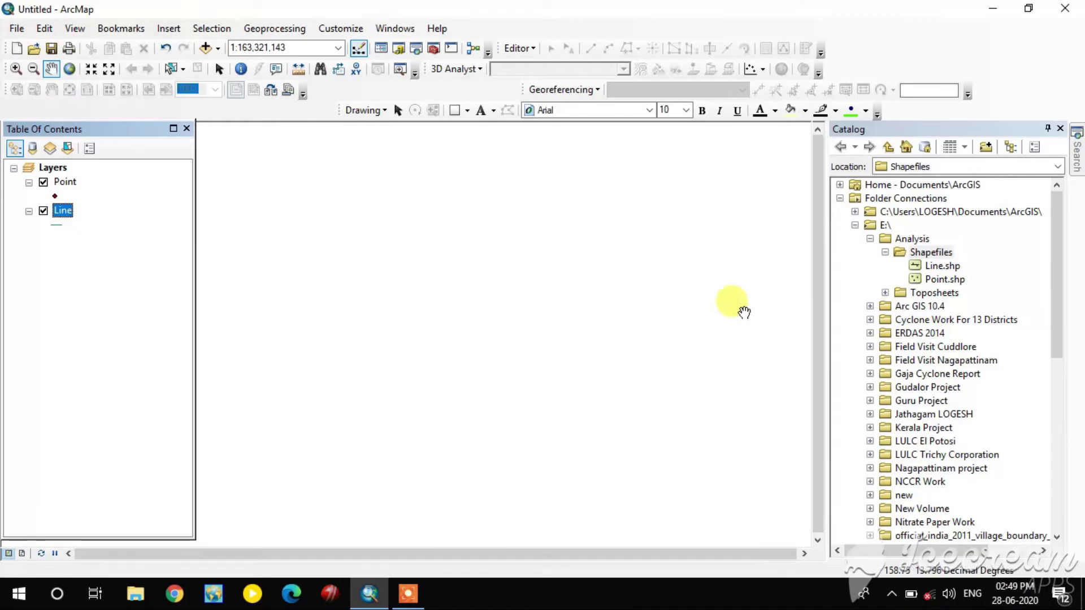
right_click(923, 252)
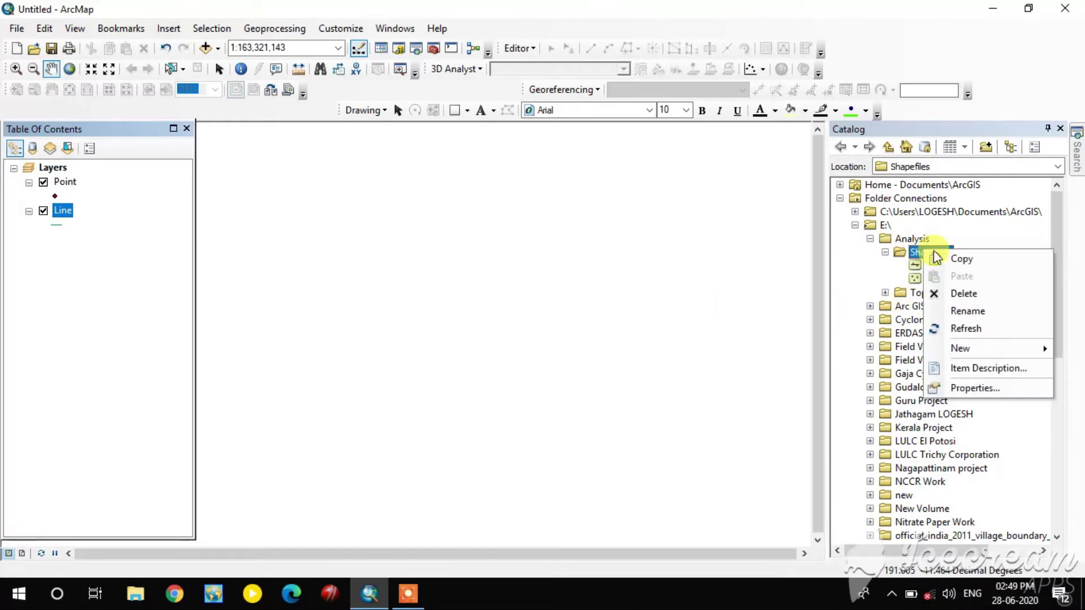
mouse_move(991, 349)
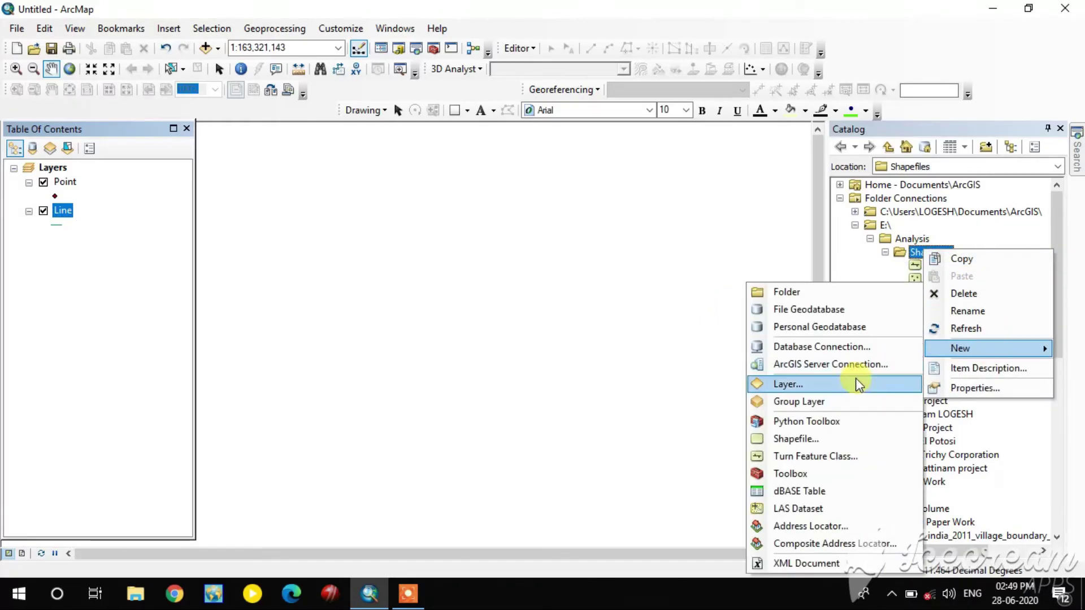
left_click(806, 441)
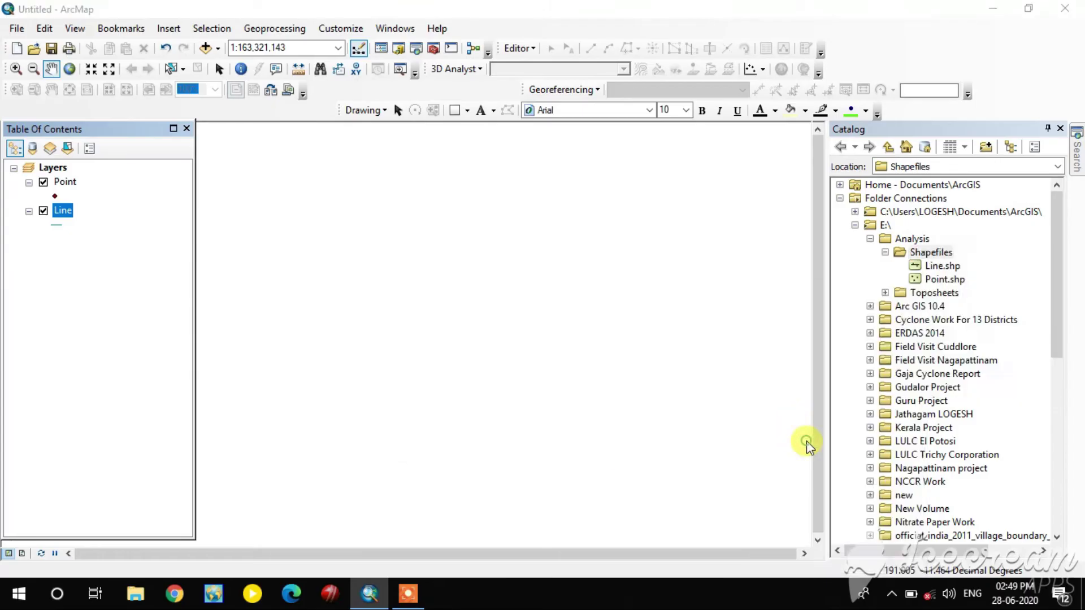
left_click_drag(558, 129, 564, 172)
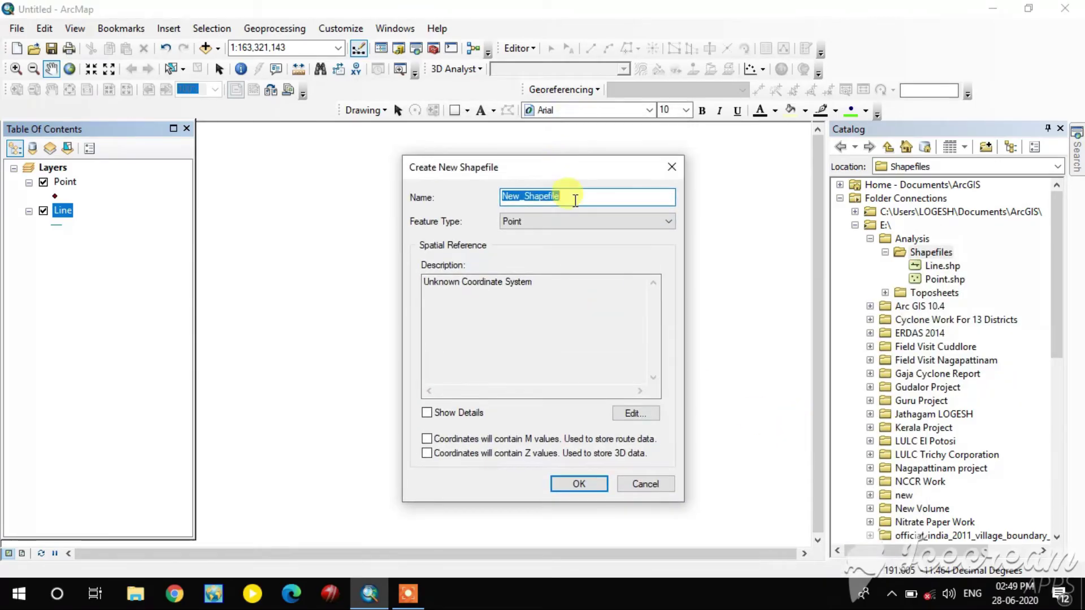
type("Polgon")
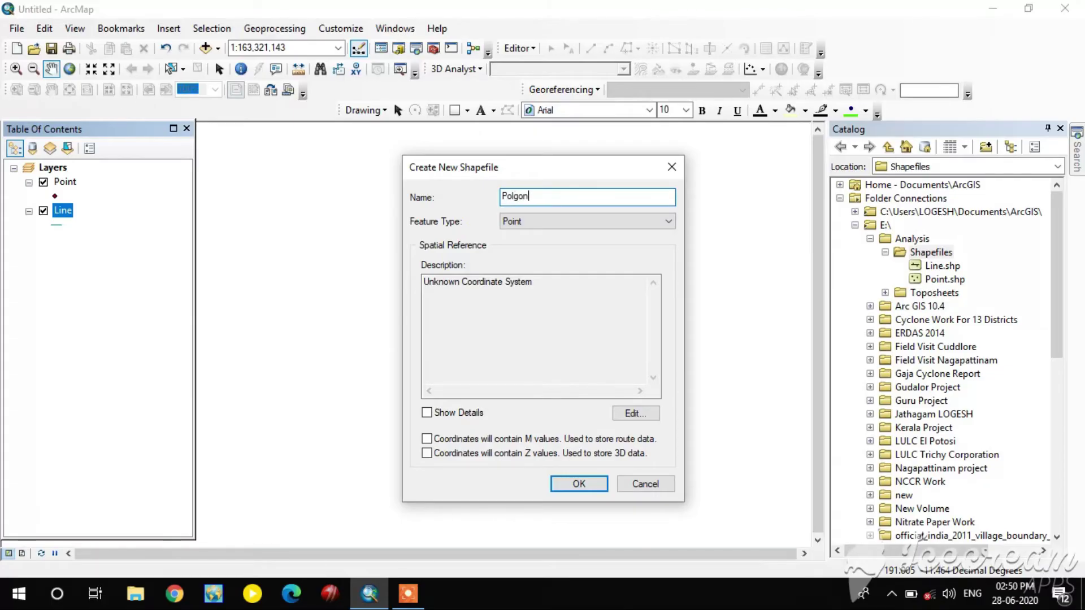
left_click(538, 220)
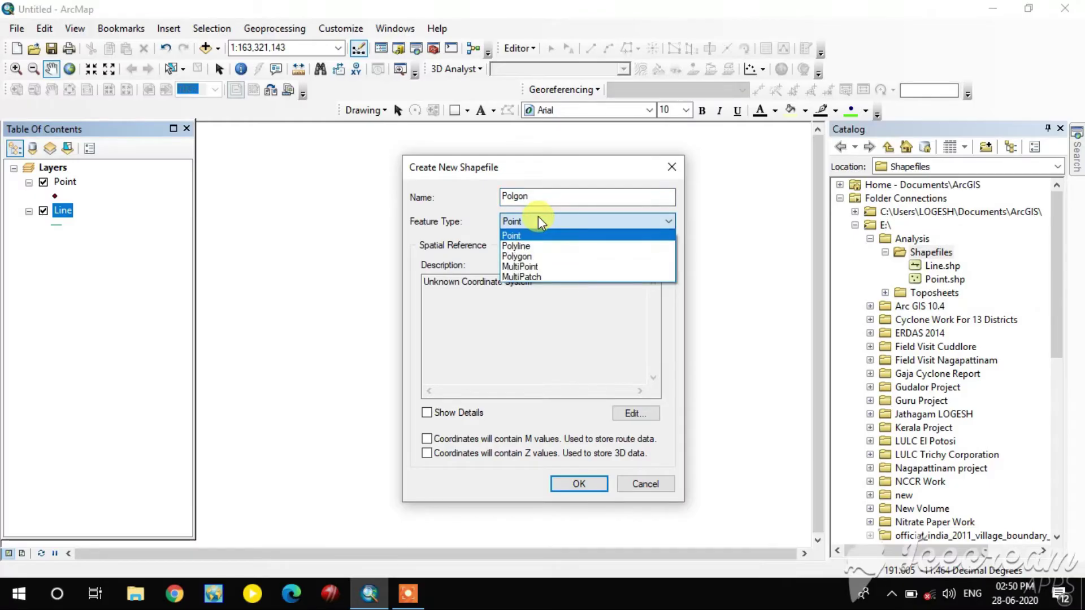
left_click(530, 252)
left_click(515, 196)
type("y")
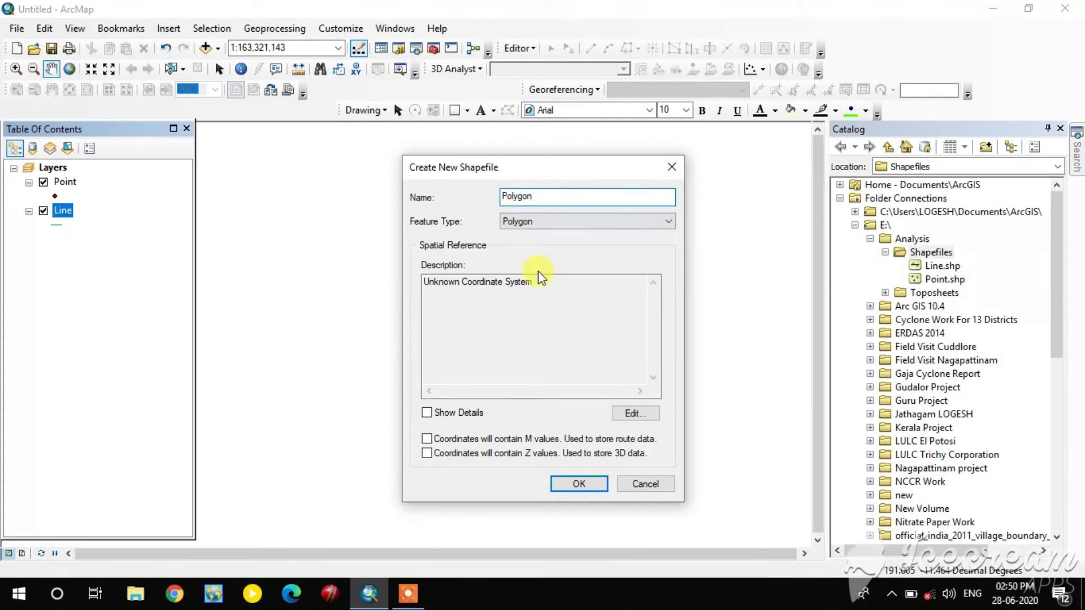
- Assign the World geographic coordinate system WGS 1984 to the Polygon shapefile and create it
left_click(634, 413)
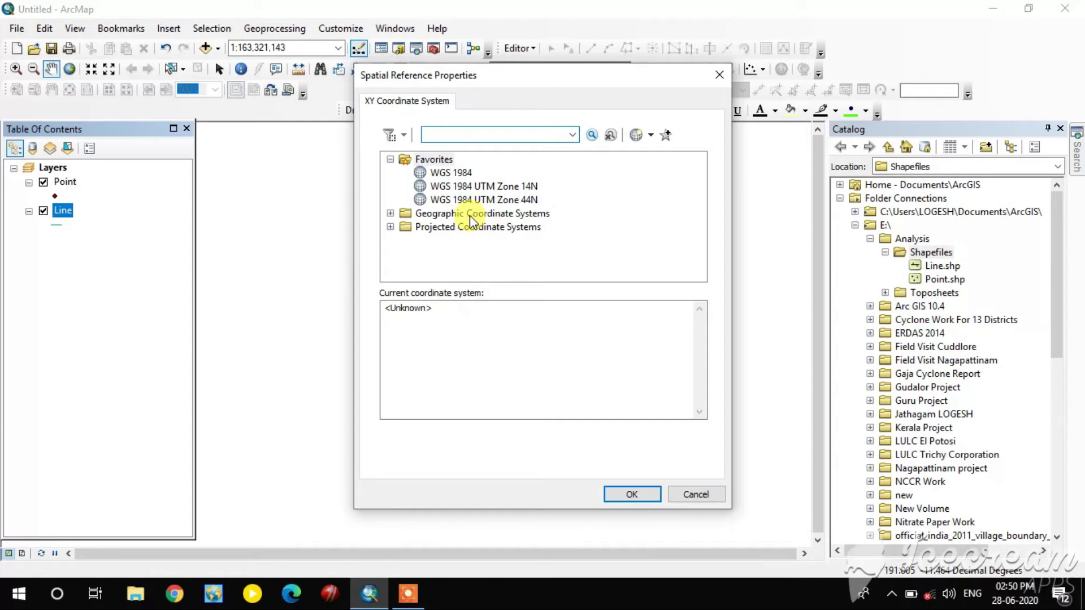
double_click(469, 215)
scroll(460, 261, "down", 3)
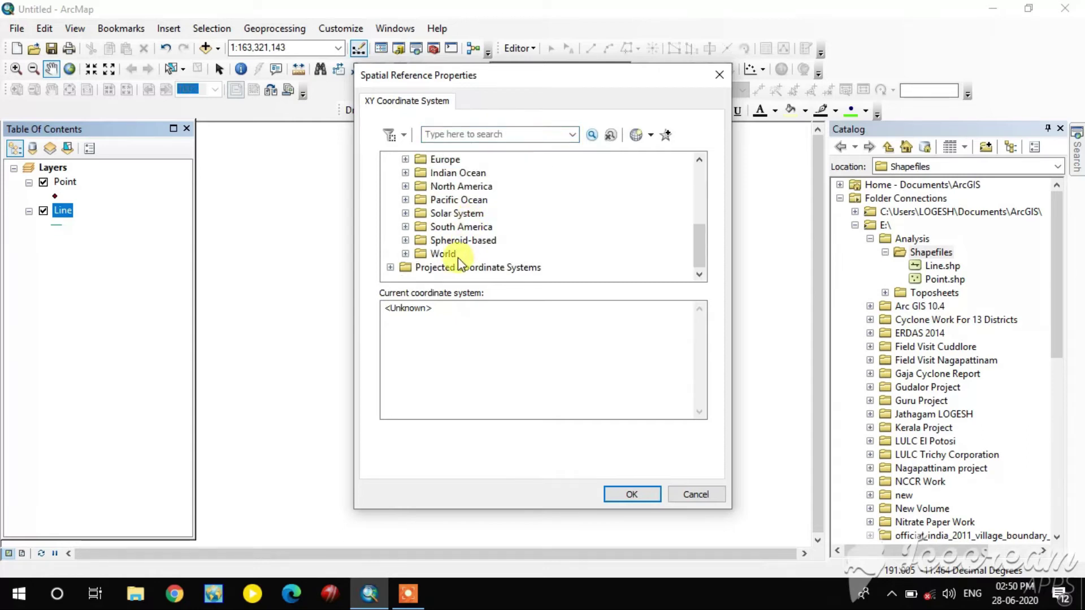
double_click(455, 255)
scroll(458, 238, "down", 5)
left_click(466, 255)
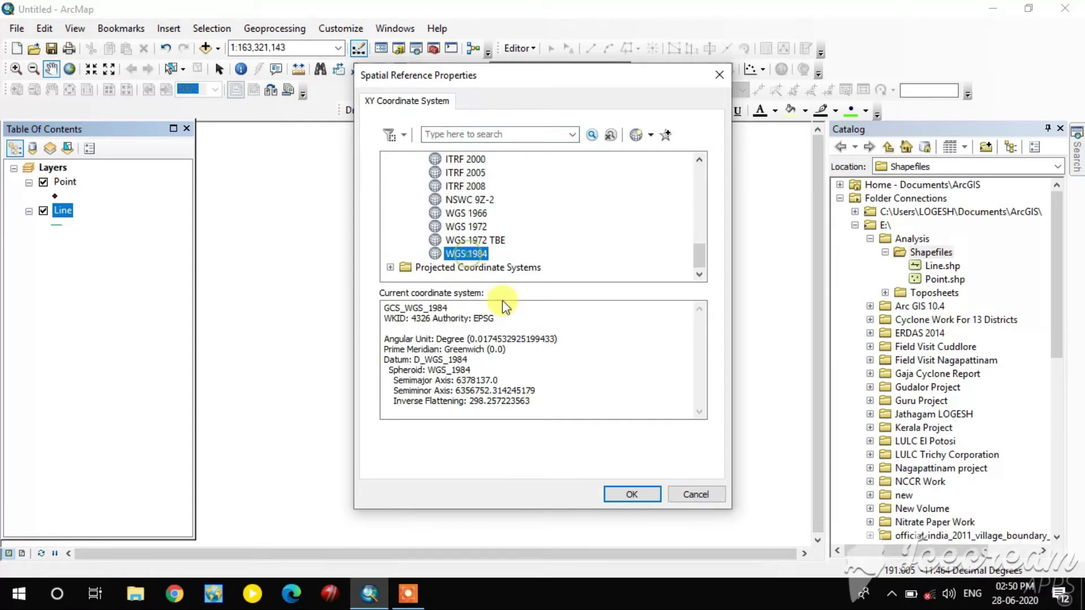
left_click(627, 493)
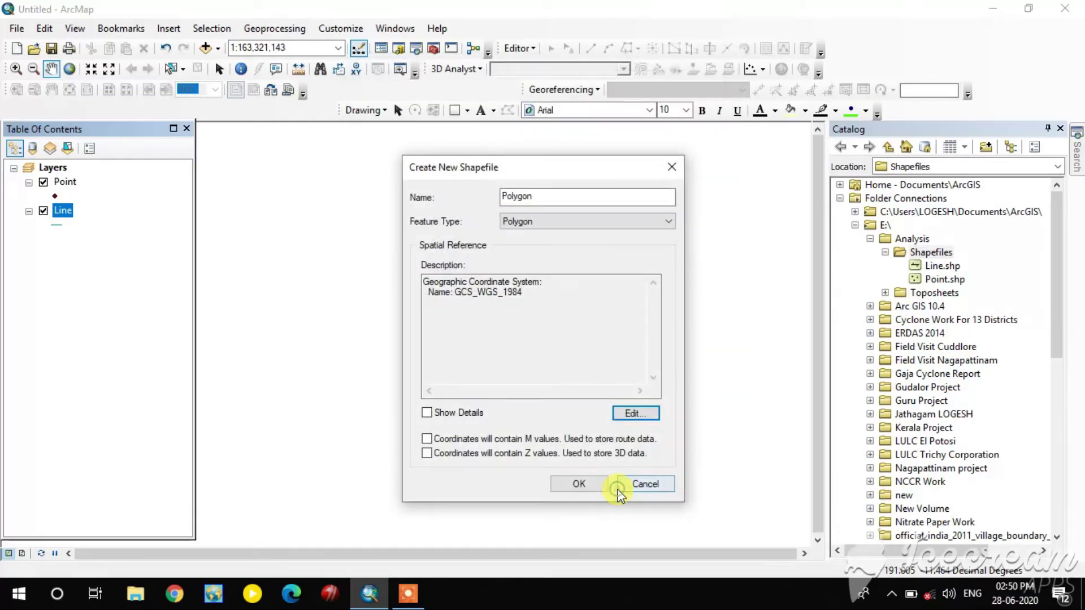
left_click(579, 484)
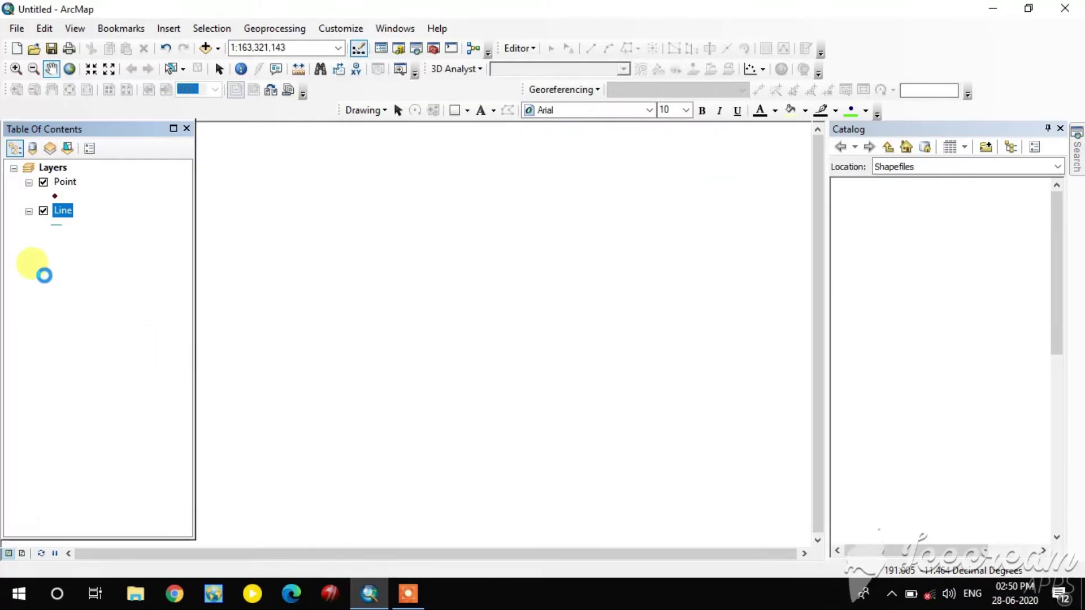
left_click(89, 302)
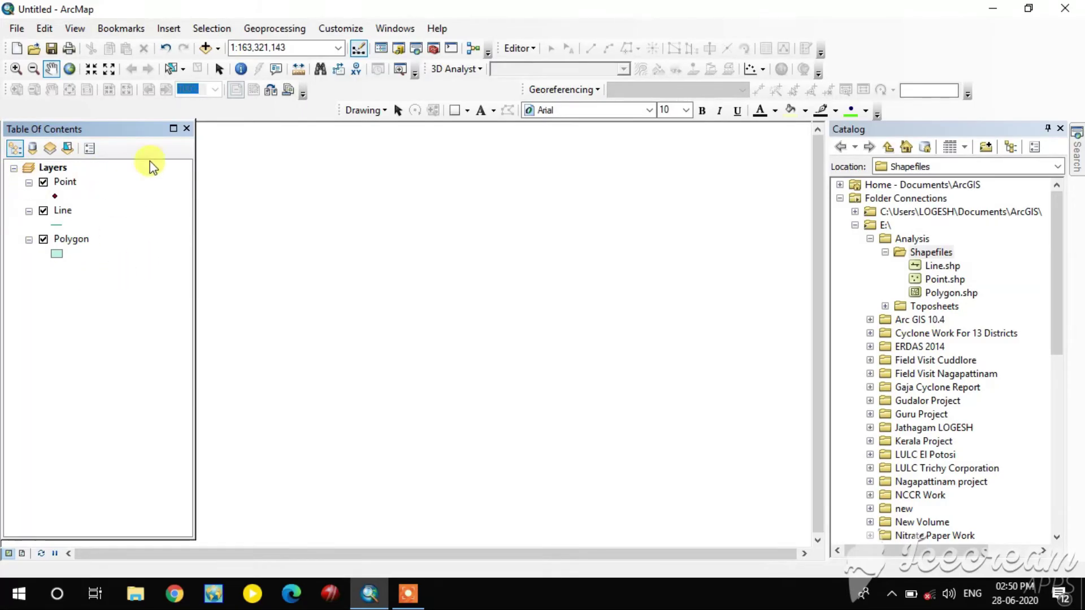
- Add the raster 58M_15 Rectified.tif from the Toposheets folder to the map, accepting its missing spatial reference
left_click(202, 49)
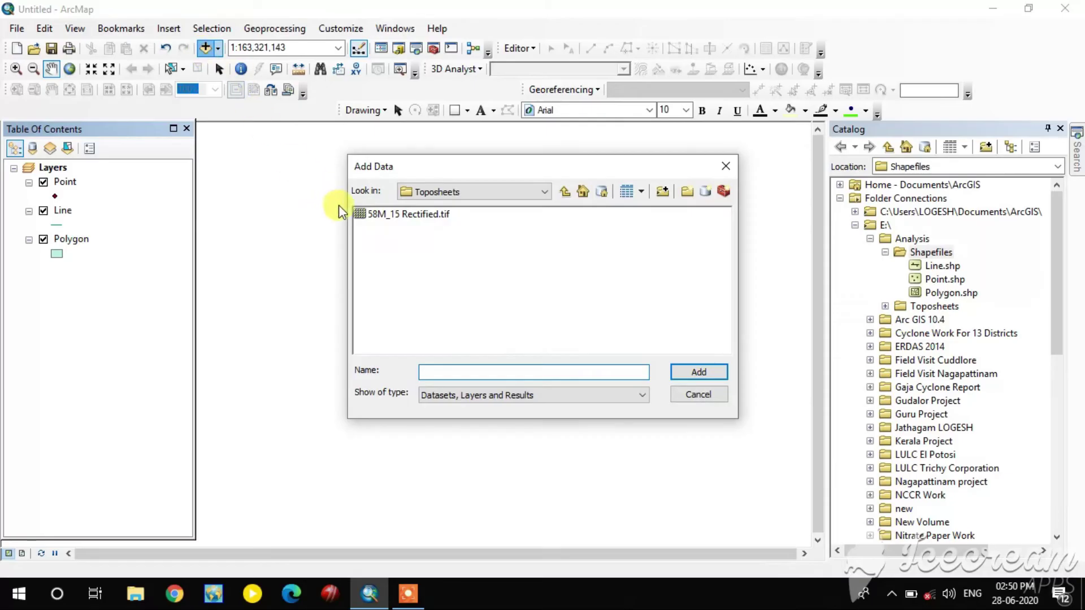
left_click(416, 212)
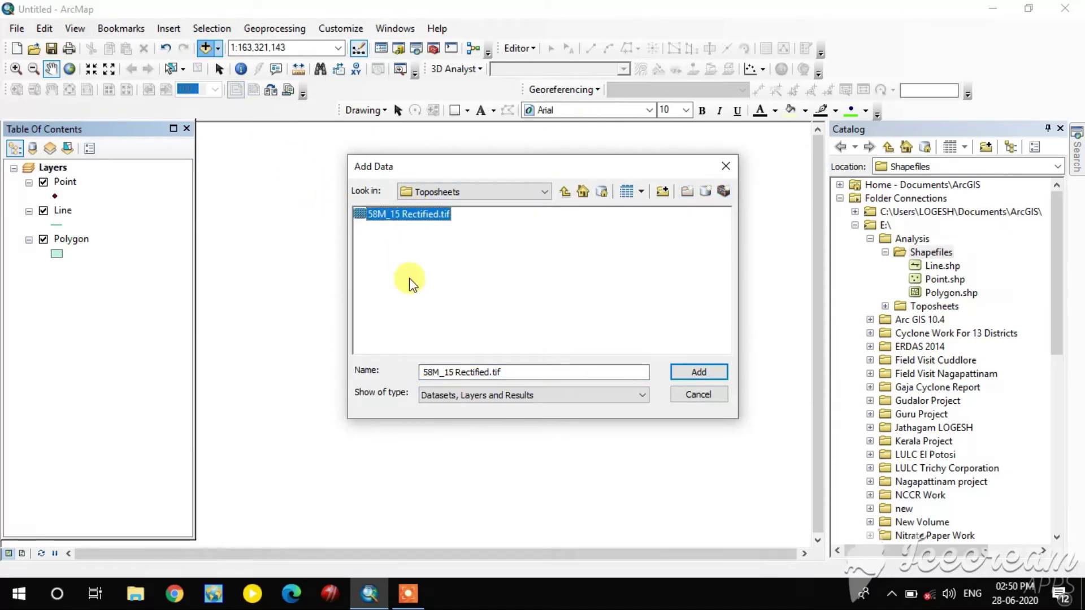
left_click(692, 372)
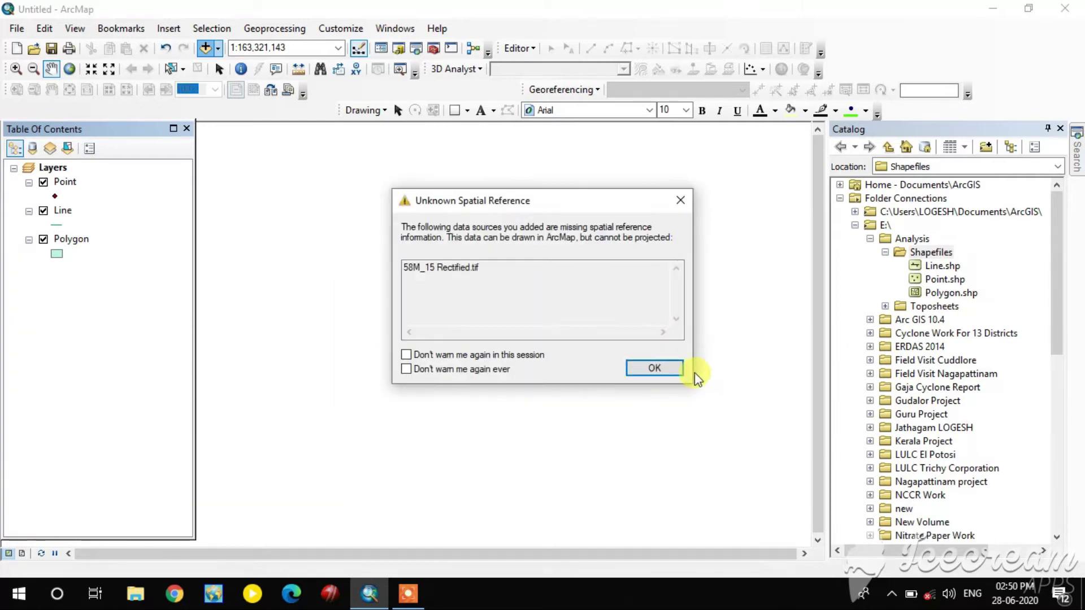
left_click(655, 368)
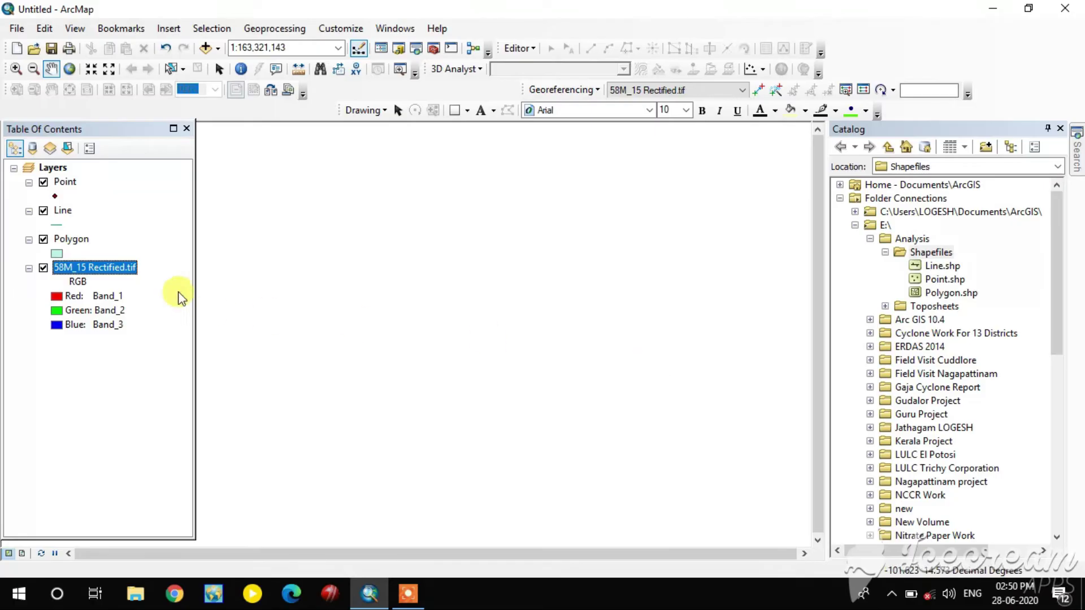
- Zoom to the extent of the 58M_15 Rectified.tif layer and close the Catalog window
right_click(117, 269)
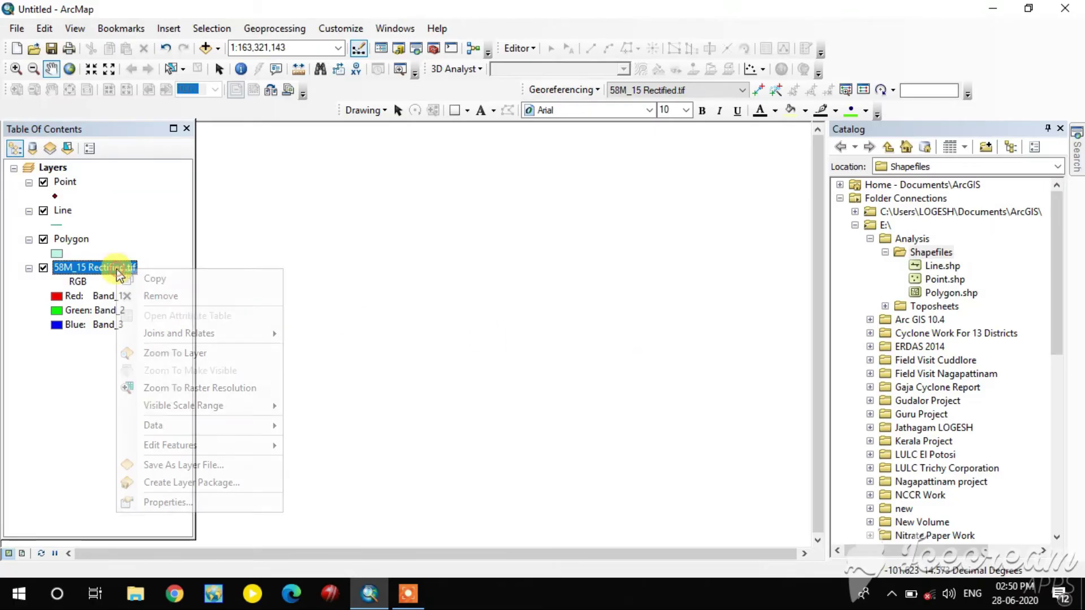
left_click(198, 353)
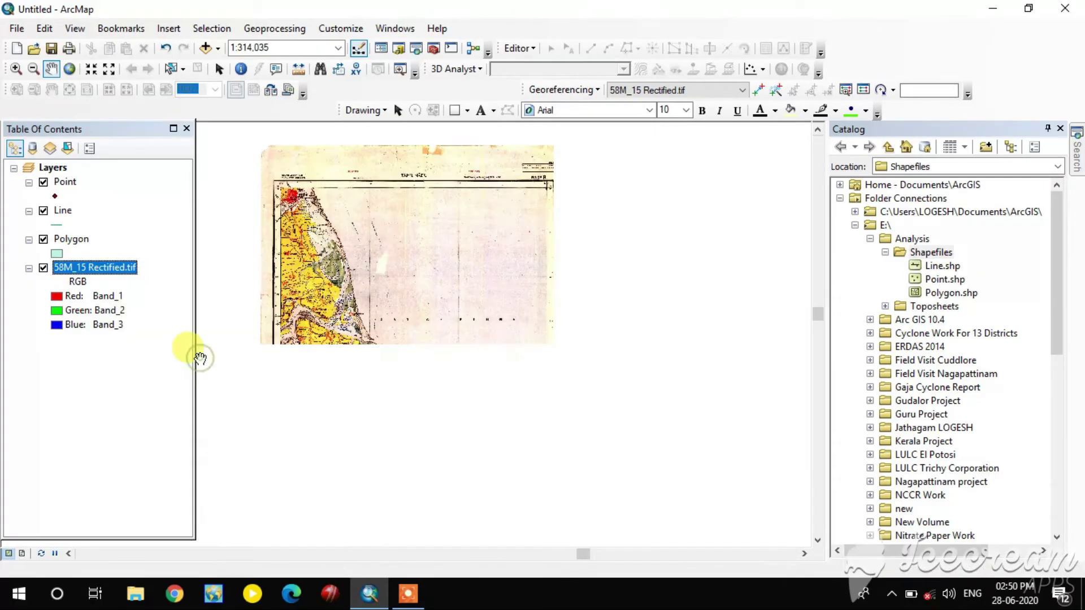
left_click(1060, 128)
left_click_drag(500, 311, 542, 335)
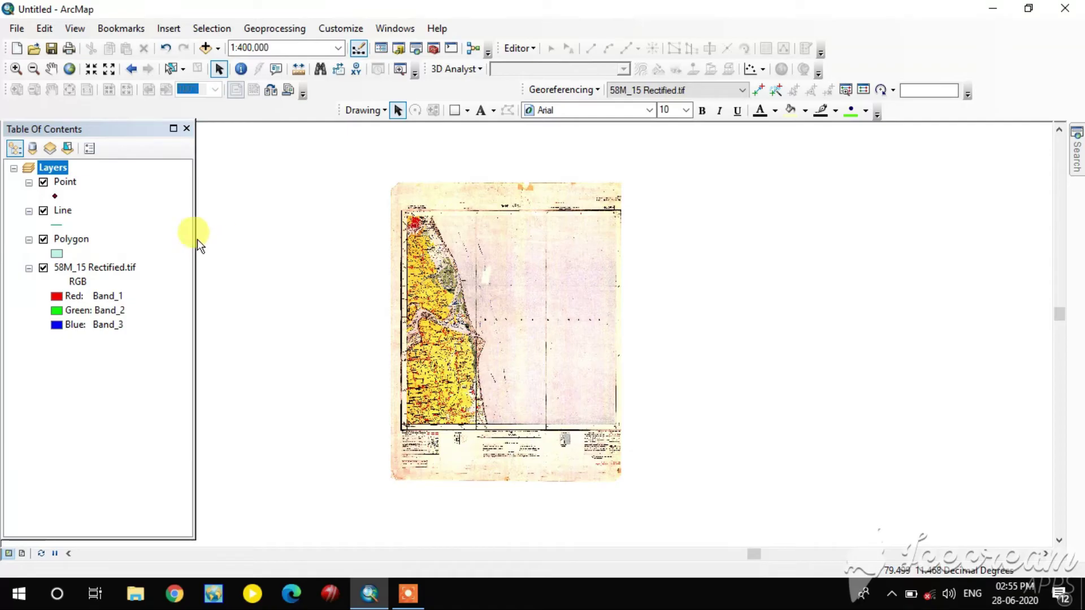
- Add a Text field called Name to the Point layer's attribute table and close the table
left_click(62, 184)
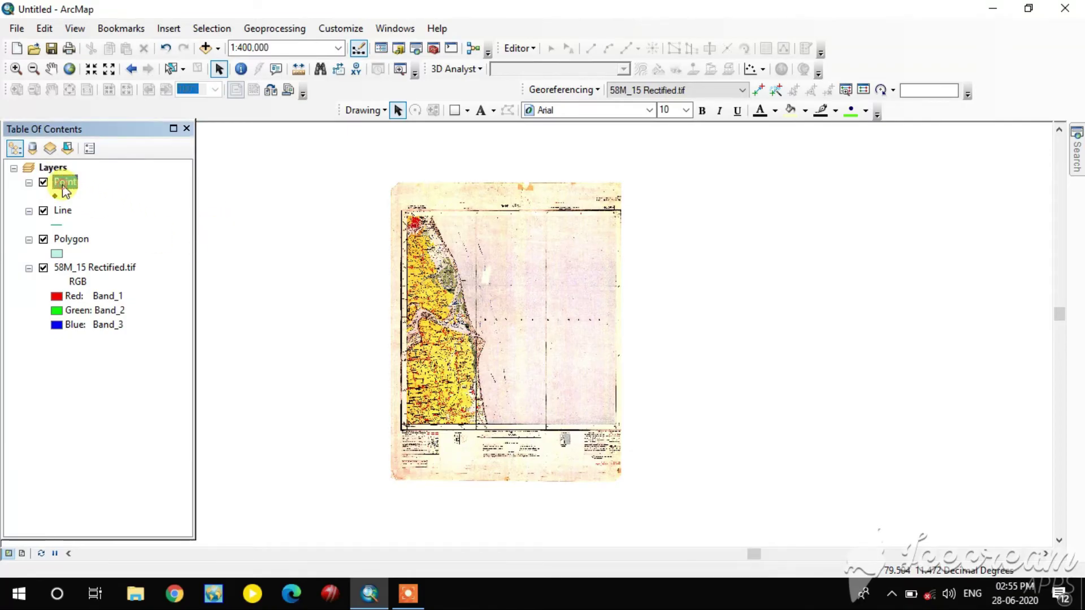
right_click(62, 184)
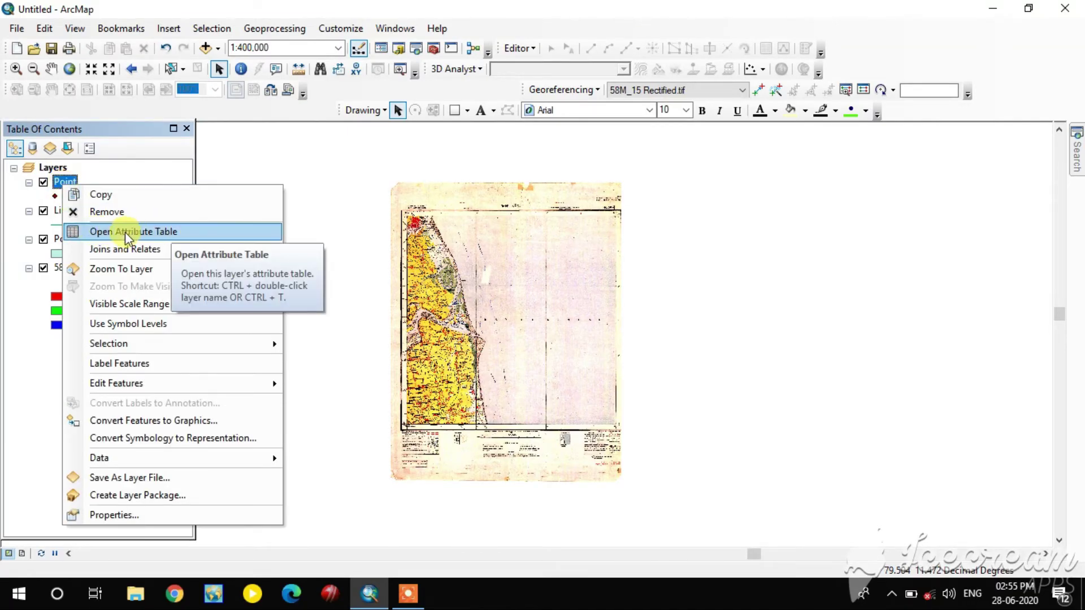
left_click(147, 232)
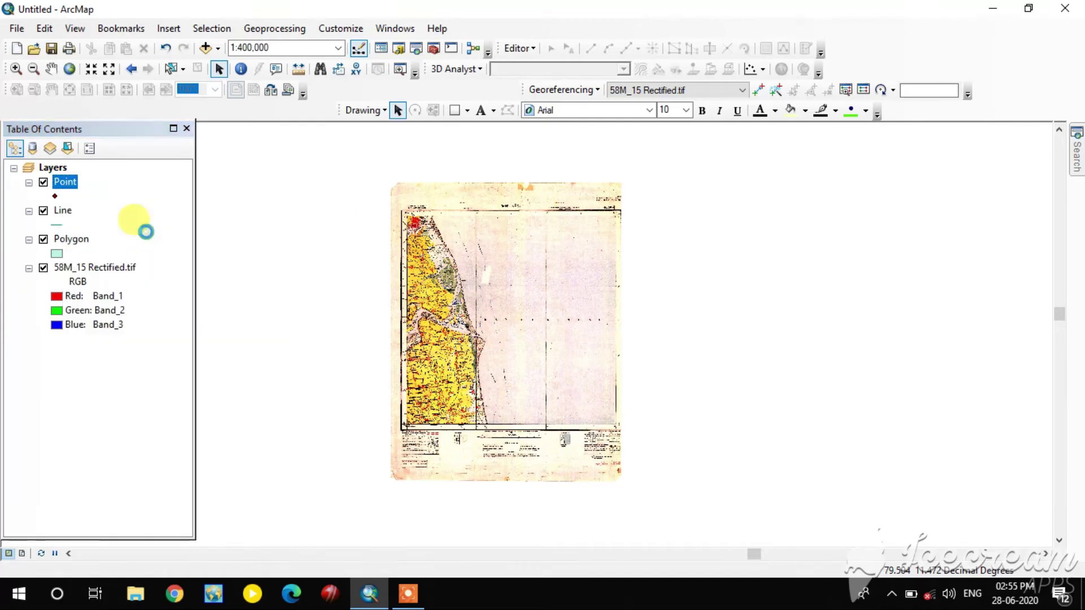
left_click_drag(202, 149, 418, 170)
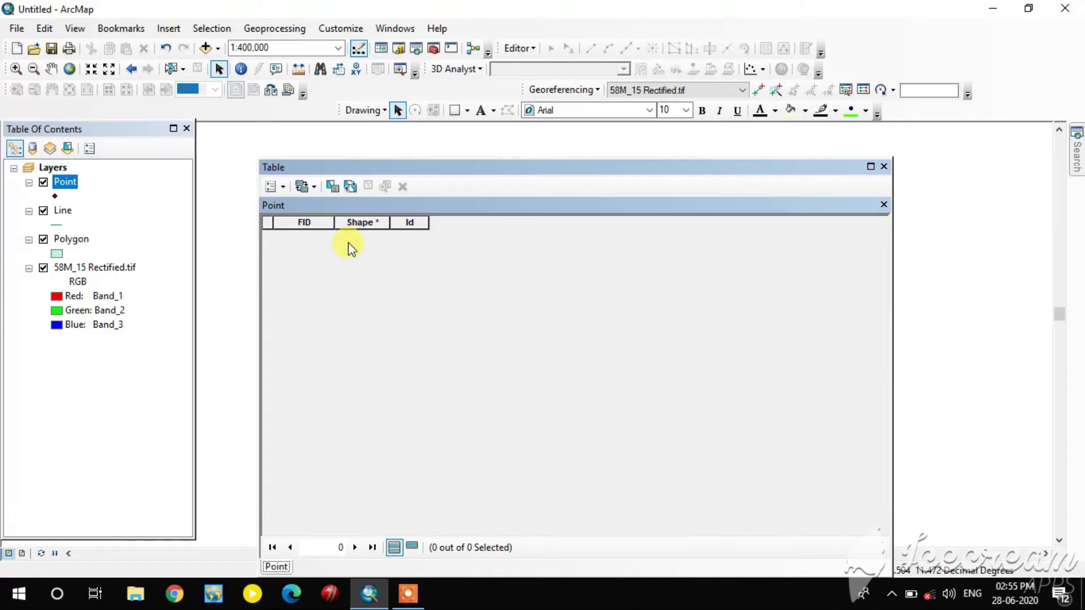
left_click(283, 187)
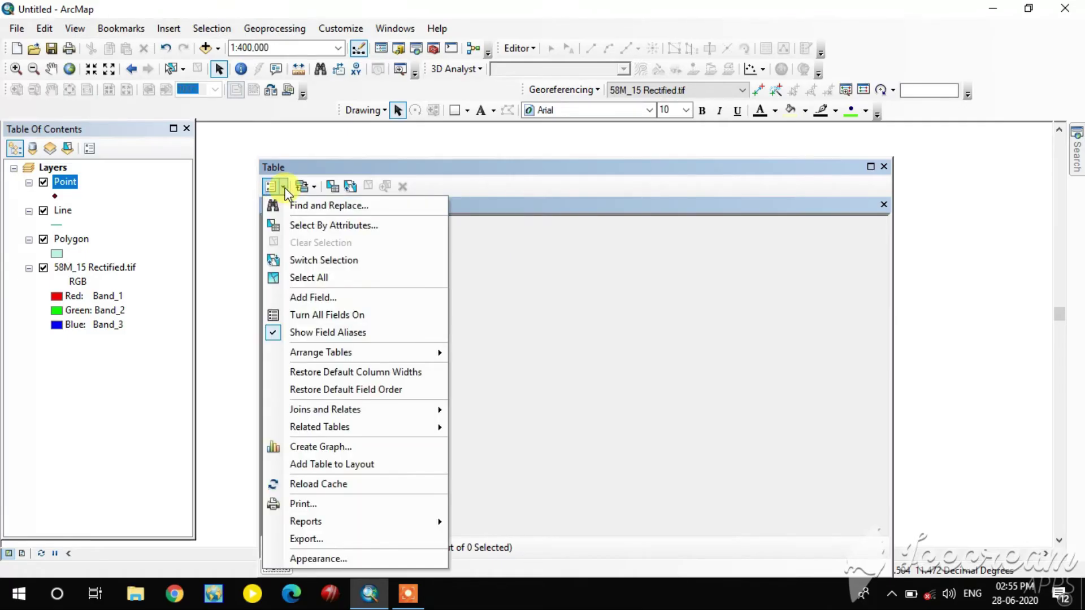
left_click(320, 302)
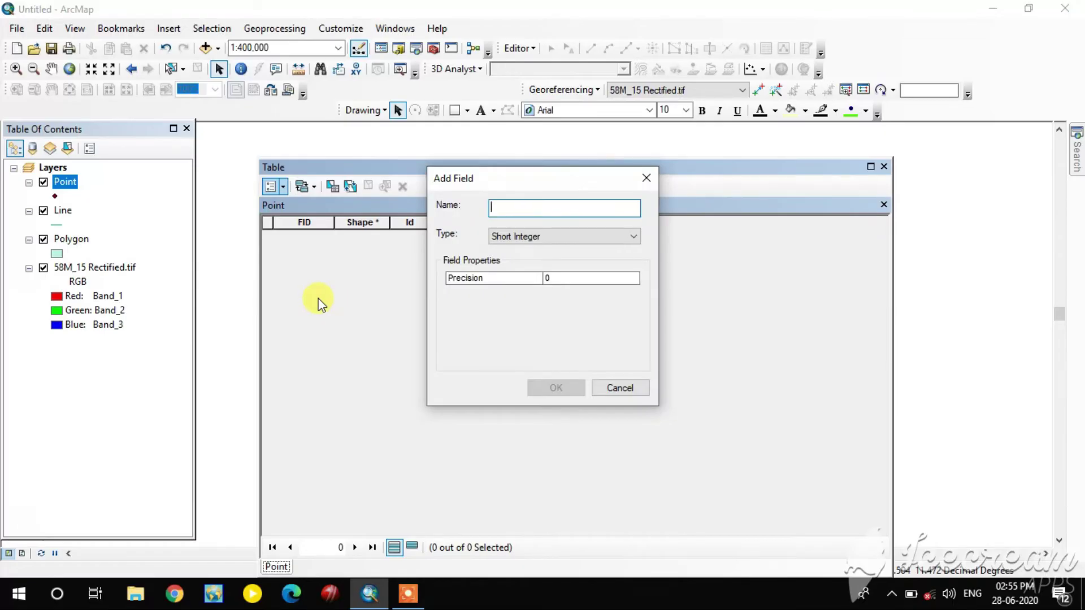
type("Name")
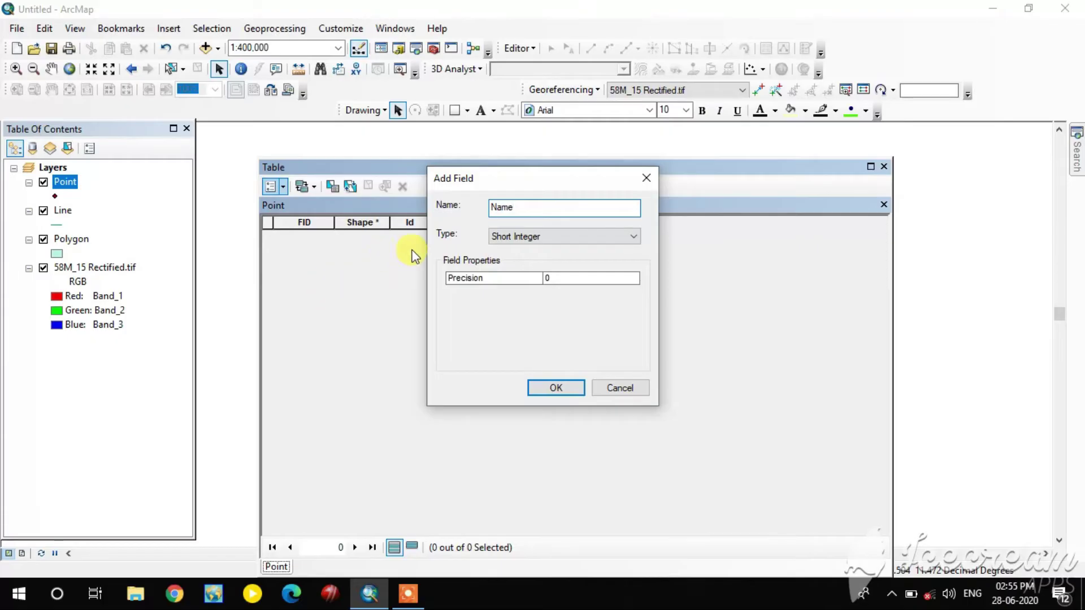
left_click(525, 235)
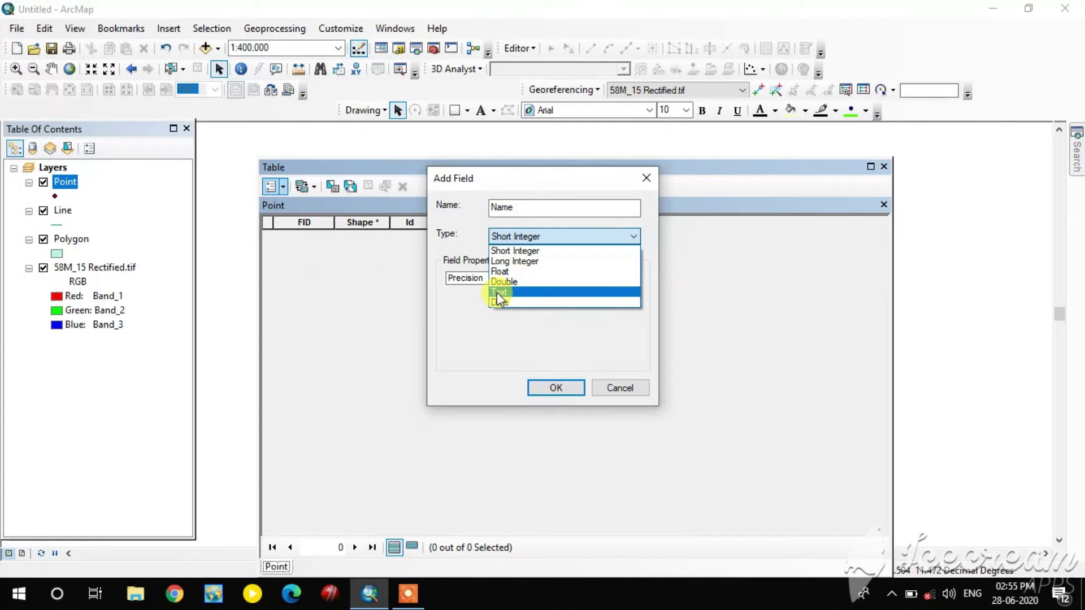
left_click(514, 294)
left_click(544, 389)
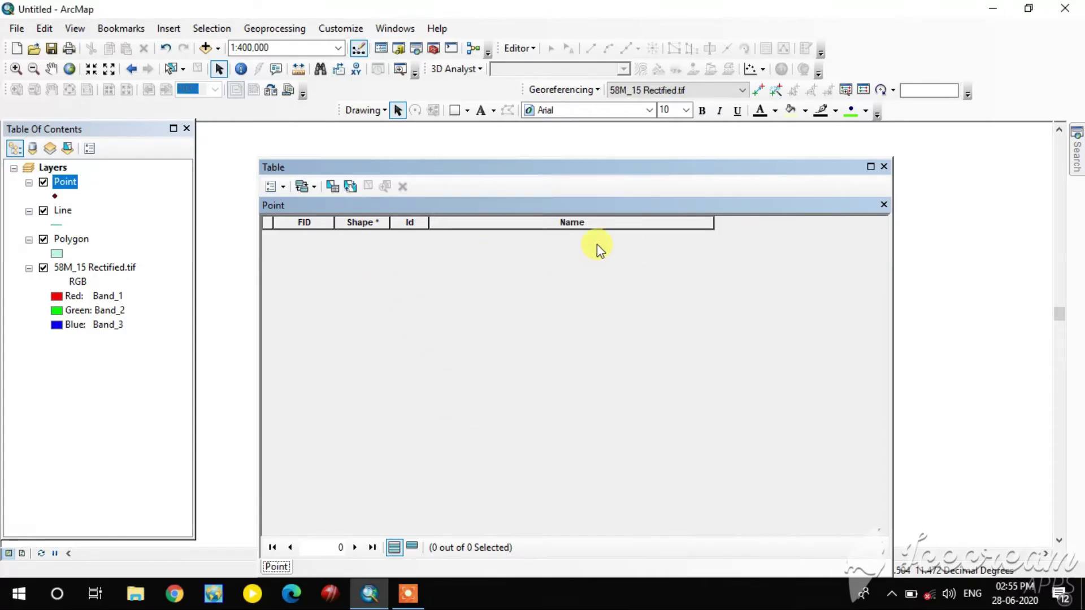
left_click(887, 168)
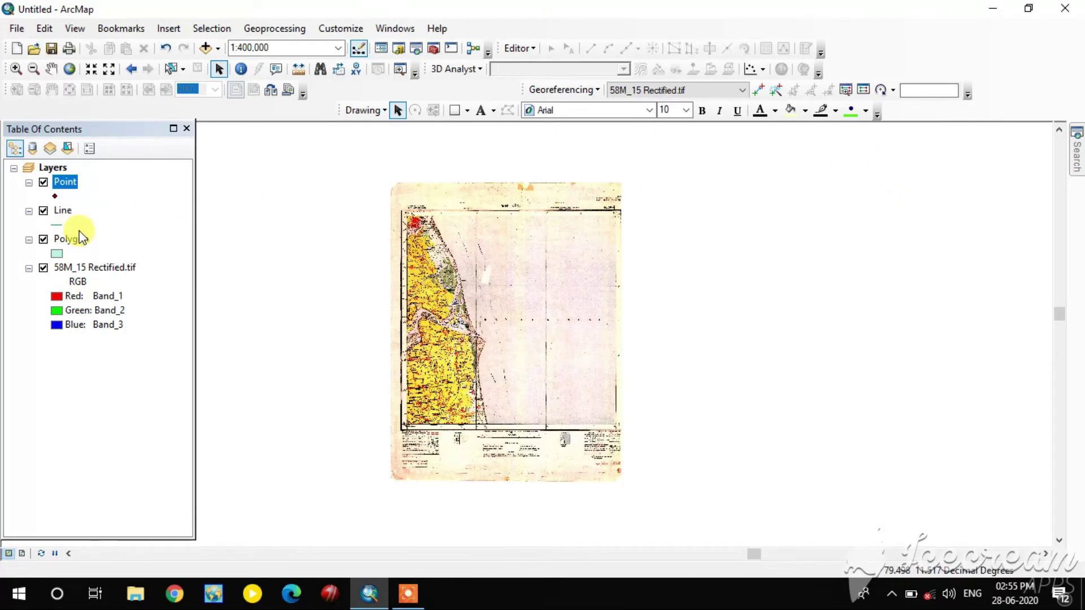
- Add a Text field called Name with length 50 to the Line layer's attribute table and close the table
right_click(63, 213)
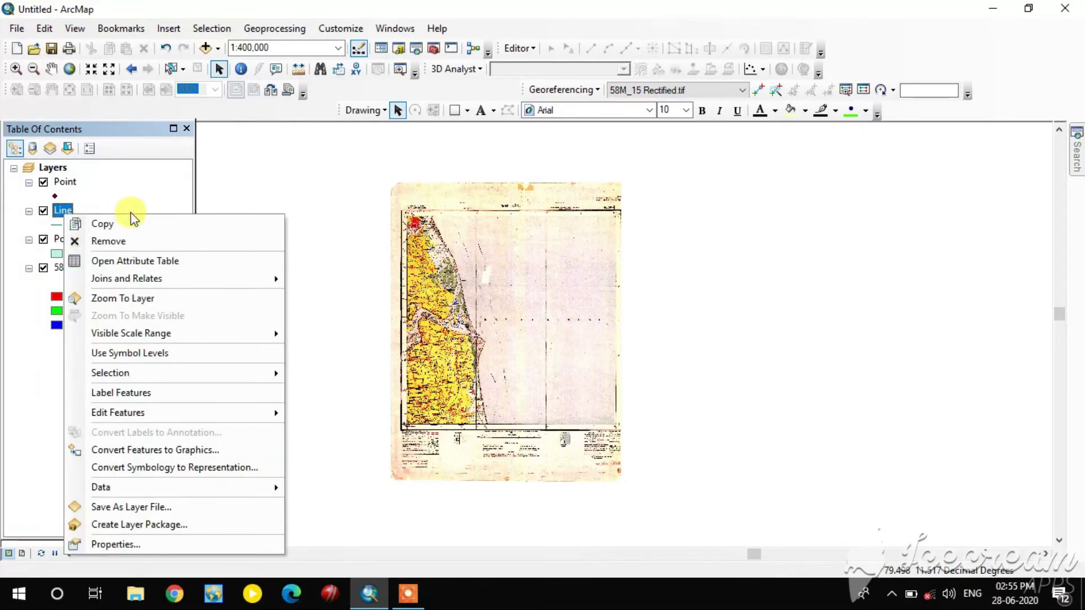
left_click(148, 260)
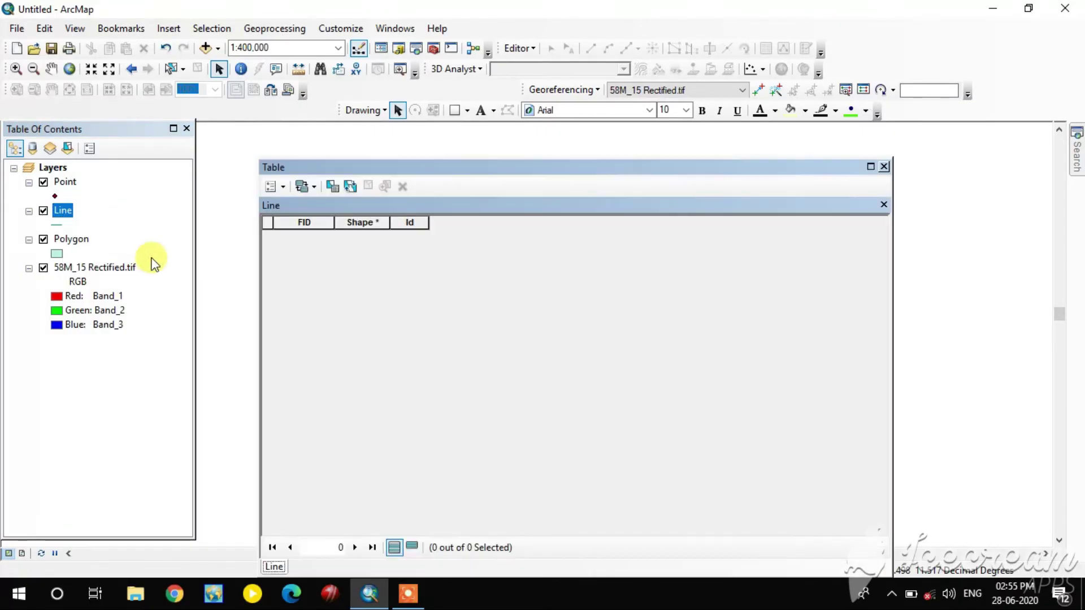
left_click(284, 187)
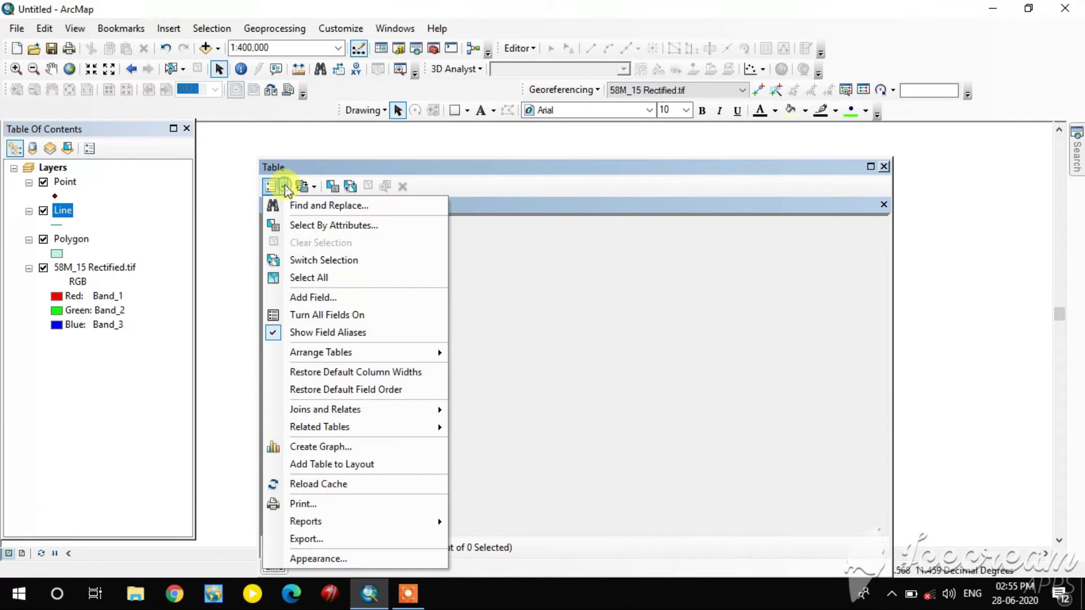
left_click(297, 299)
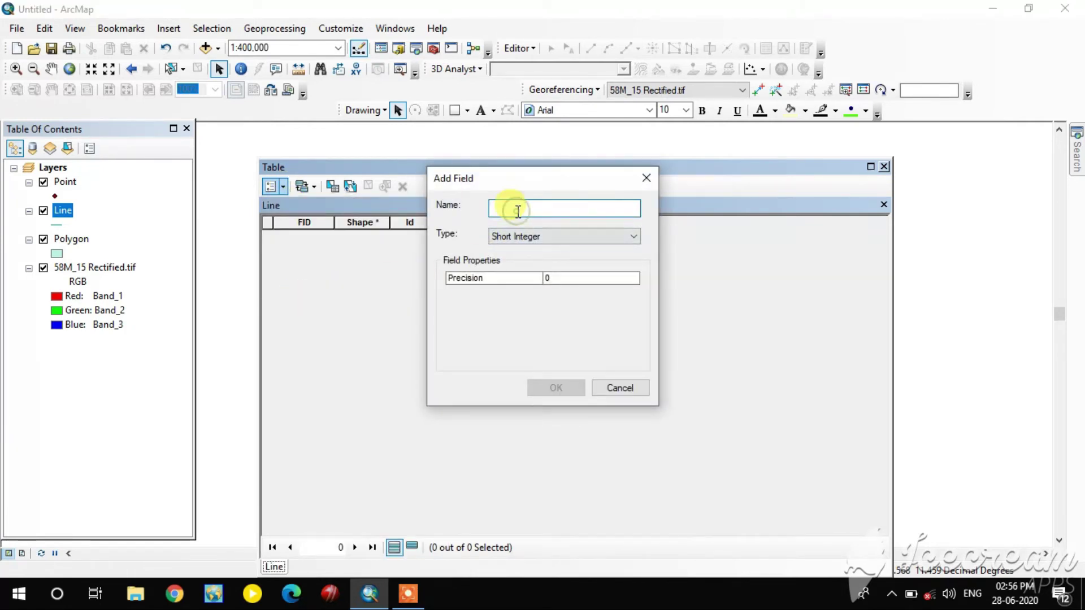
type("Name")
left_click(551, 236)
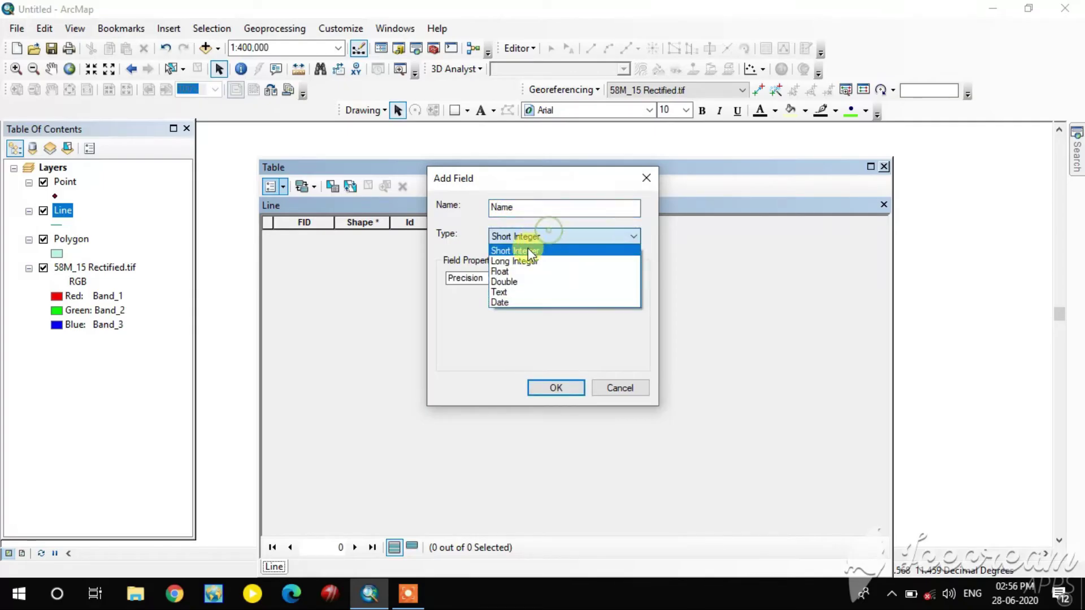
left_click(536, 293)
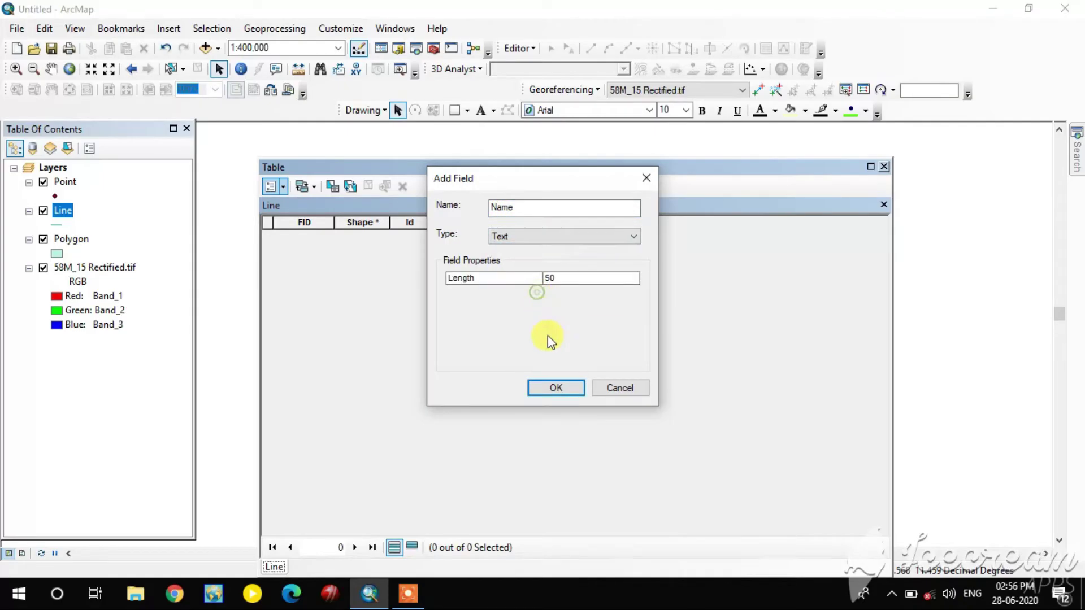
left_click(555, 388)
left_click(870, 168)
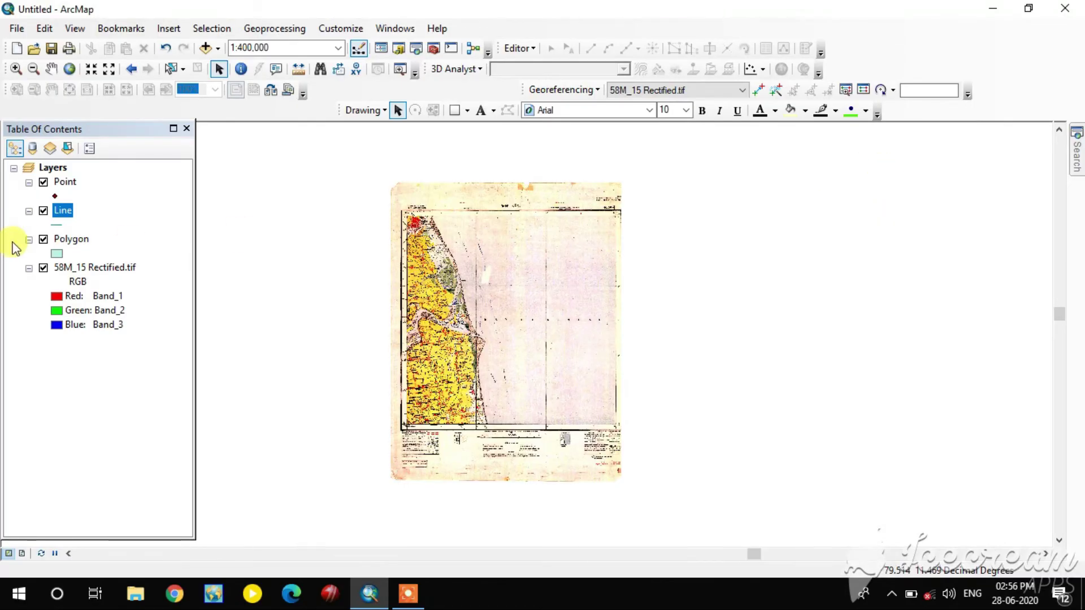
- Add a Text field called Name to the Polygon layer's attribute table and close the table
right_click(69, 238)
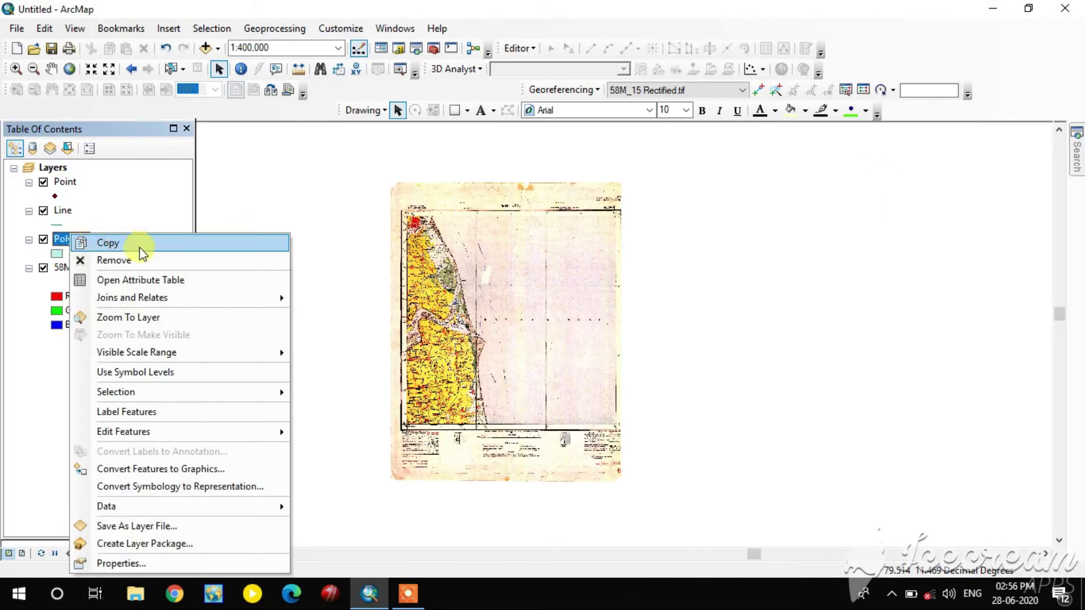
left_click(178, 280)
left_click(299, 187)
left_click(310, 294)
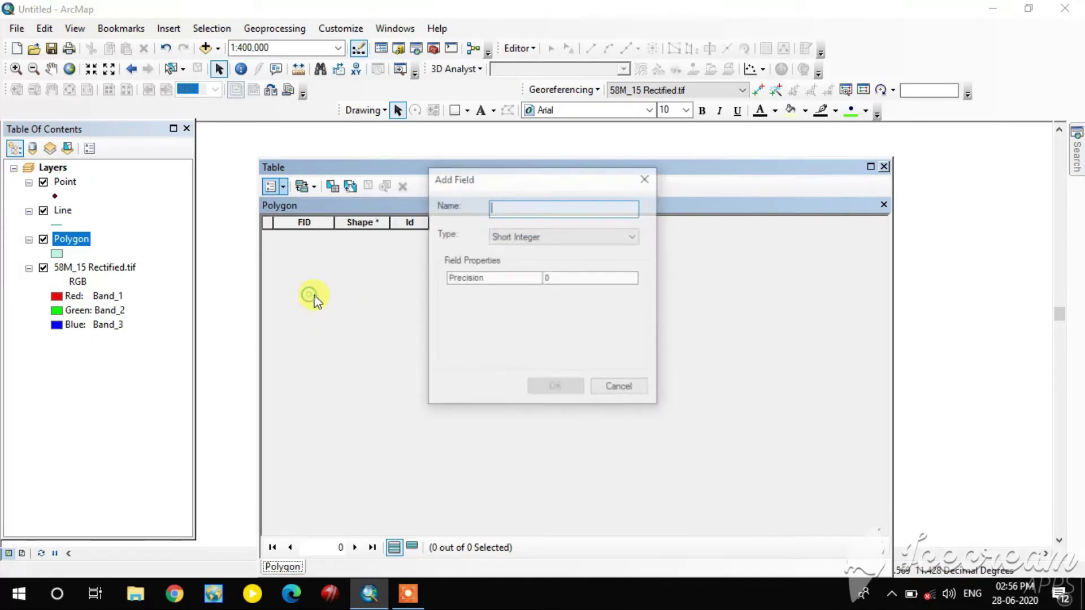
left_click(505, 210)
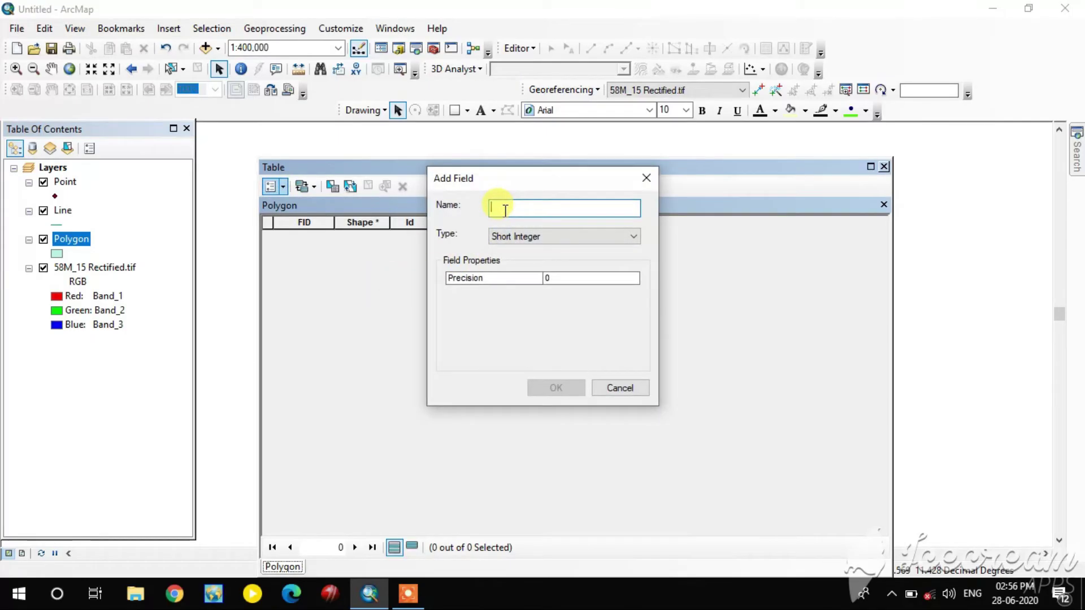
type("Name")
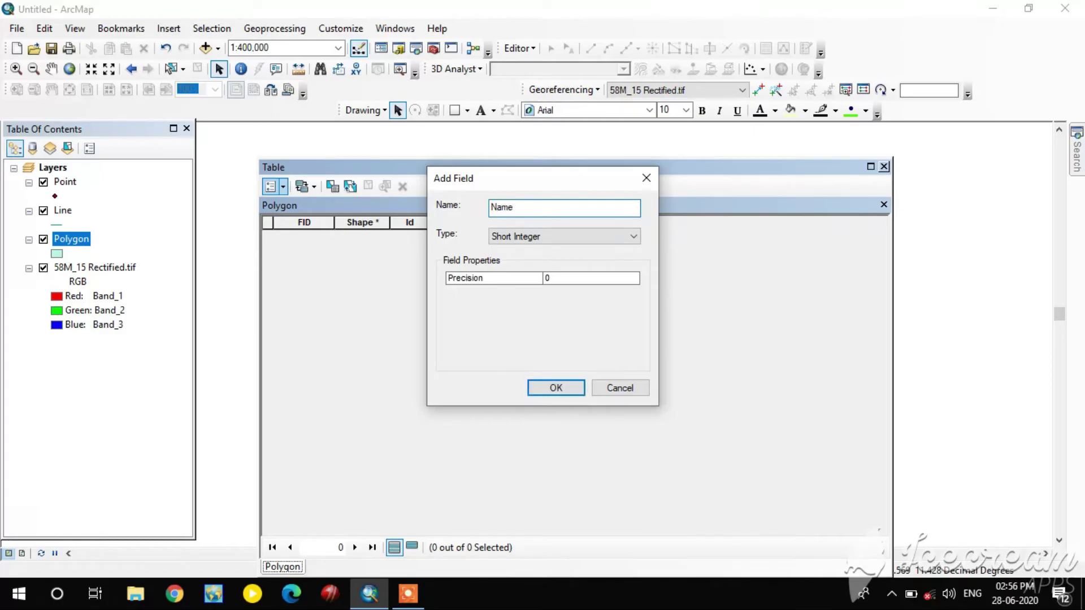
left_click(598, 235)
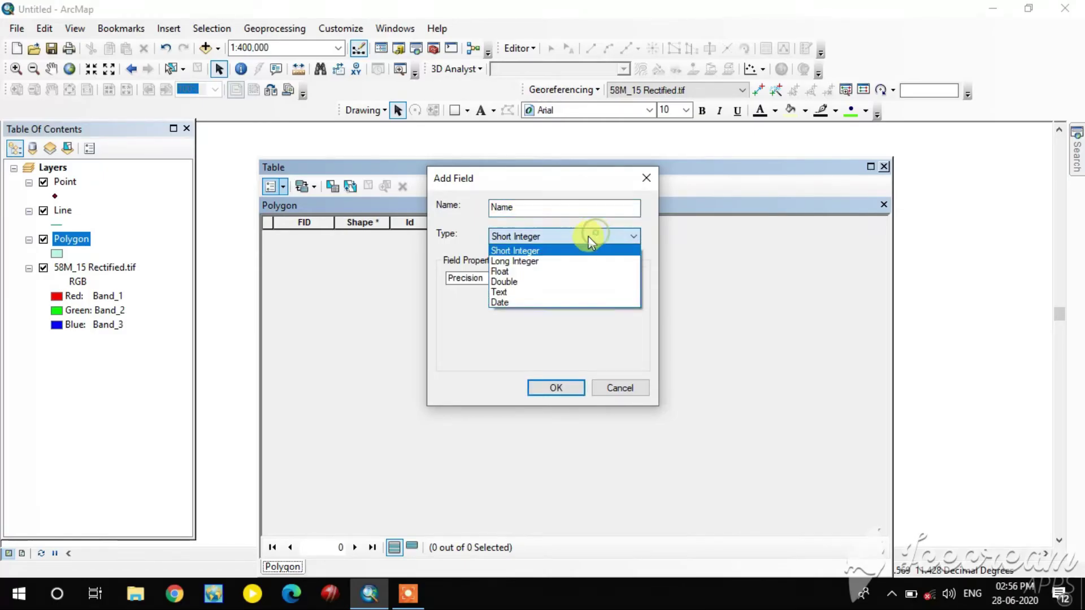
left_click(536, 293)
left_click(552, 380)
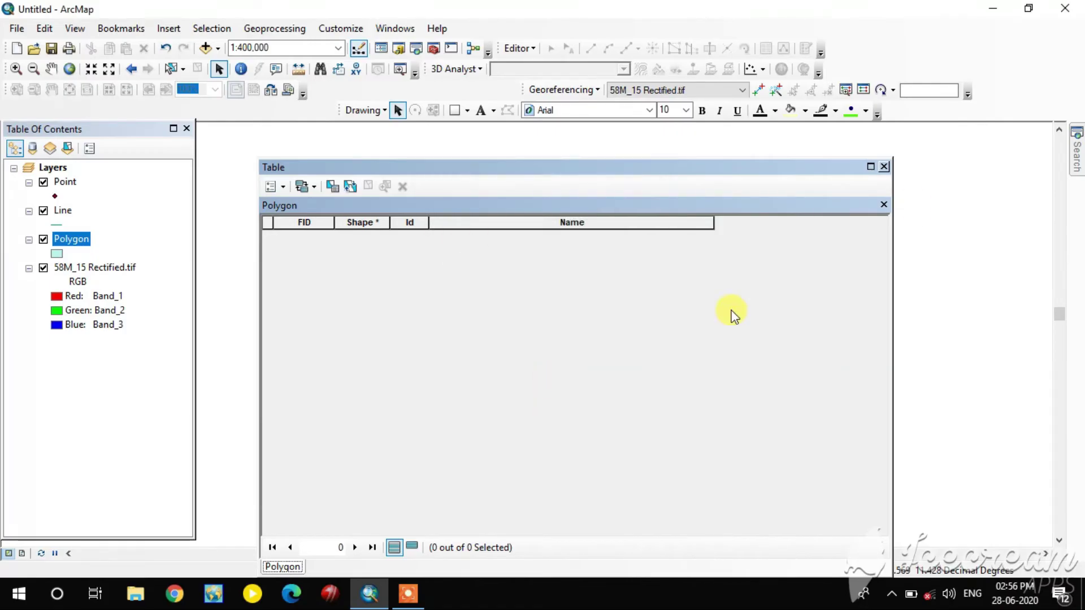
left_click(884, 167)
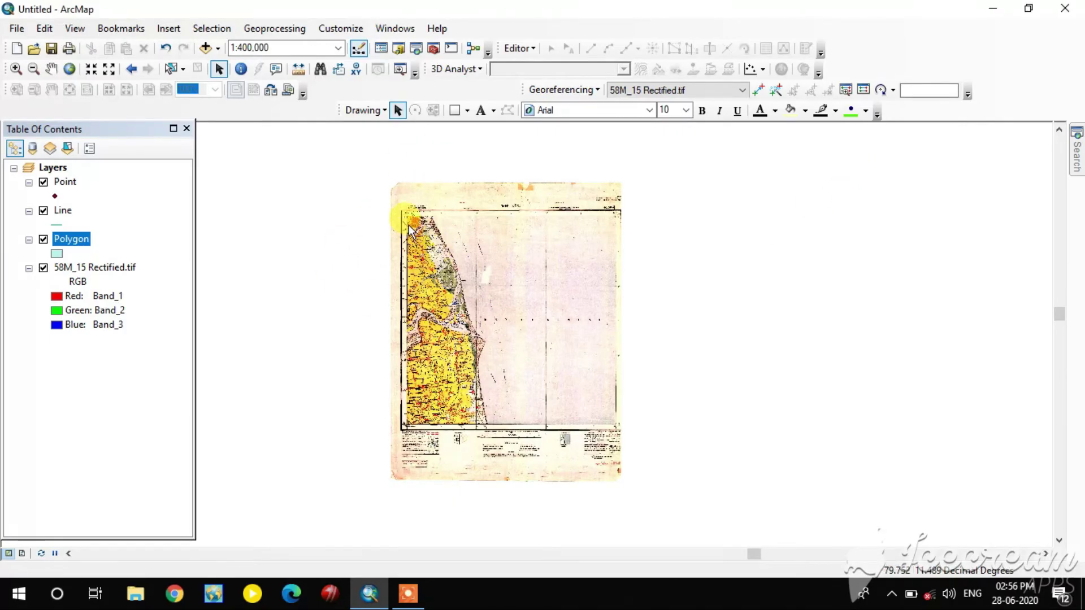
- Start an edit session and open the Create Features window
left_click(521, 47)
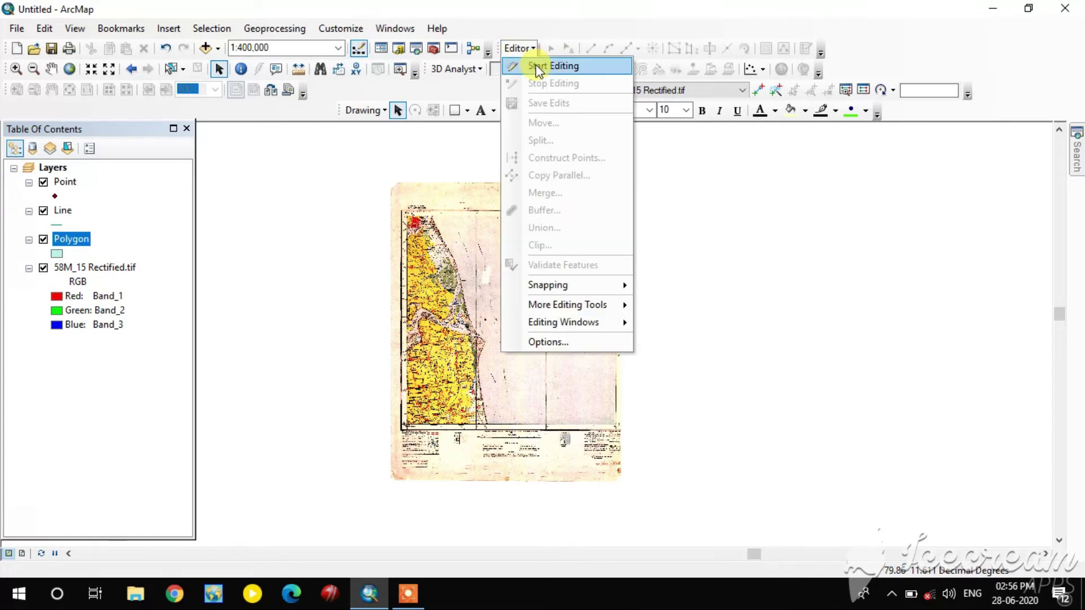
left_click(535, 64)
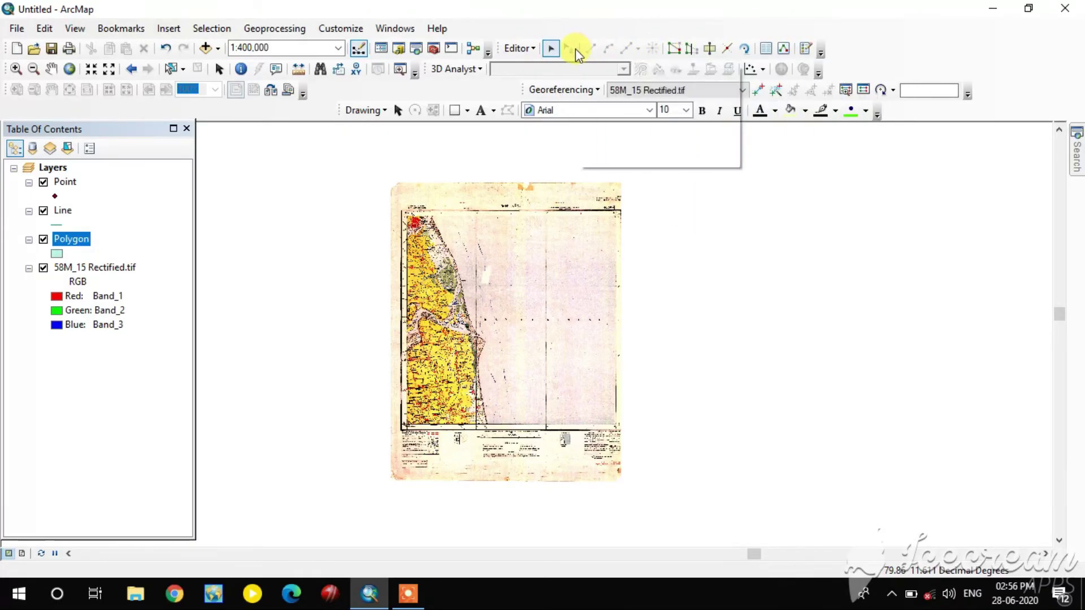
left_click(803, 52)
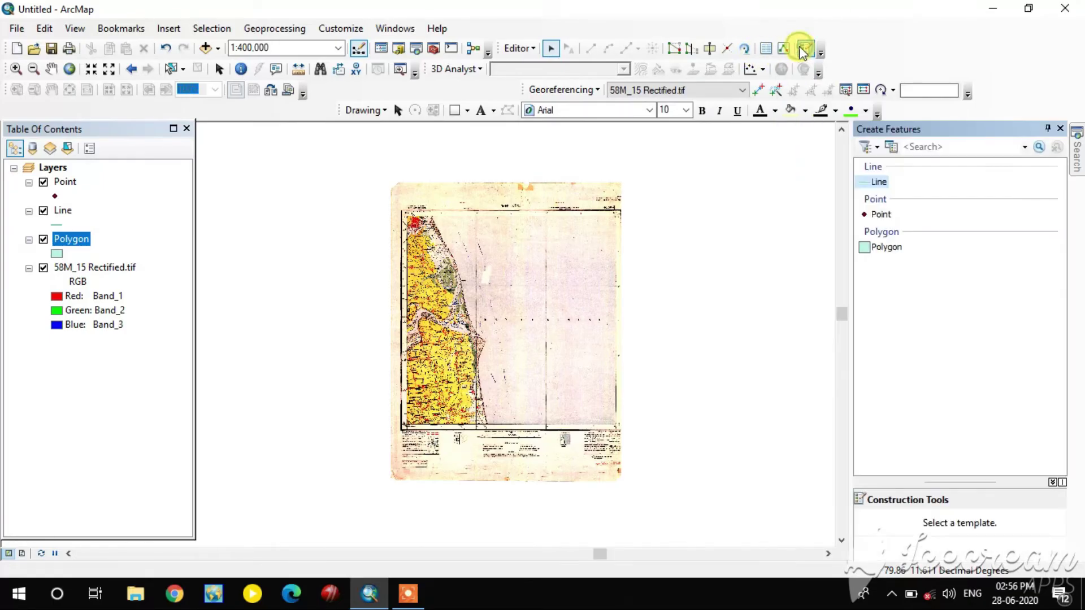
- Using the Point template, place a point feature on the red Porto Novo settlement at the toposheet's northwest corner
left_click(884, 217)
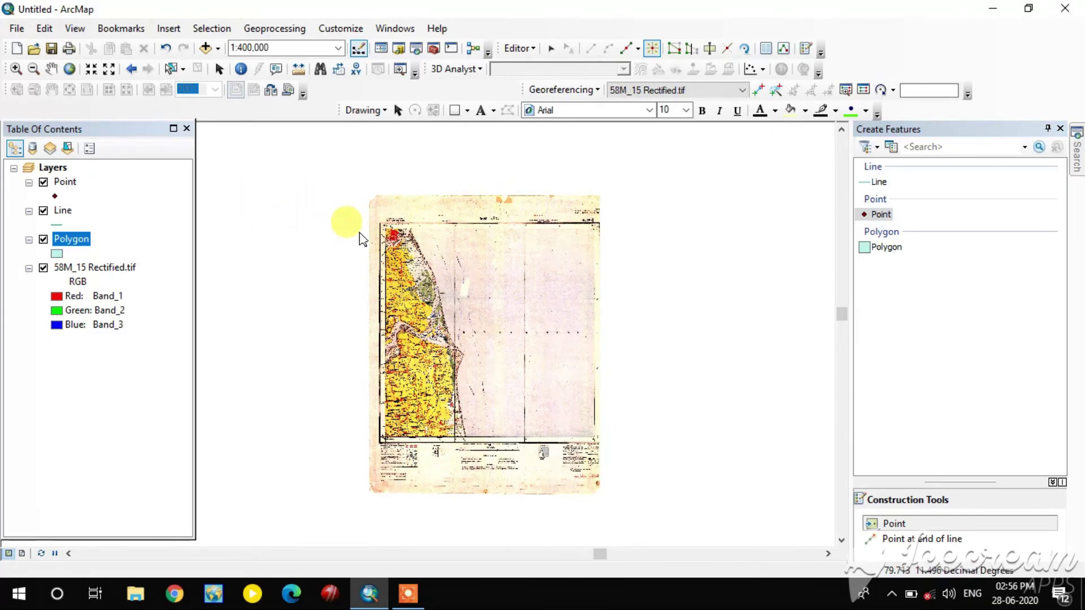
scroll(388, 242, "down", 3)
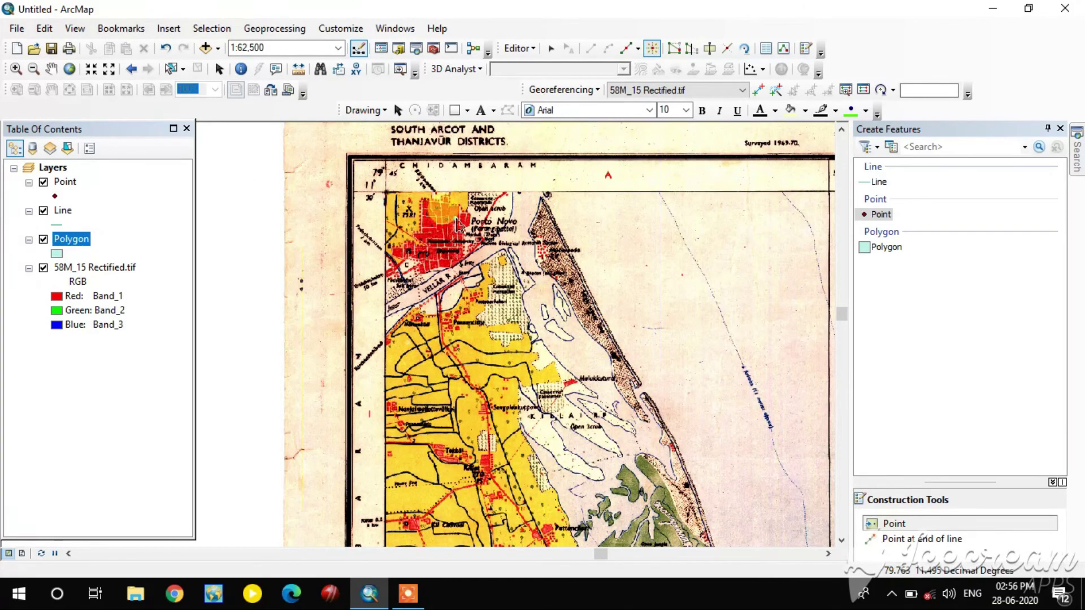
scroll(427, 226, "down", 2)
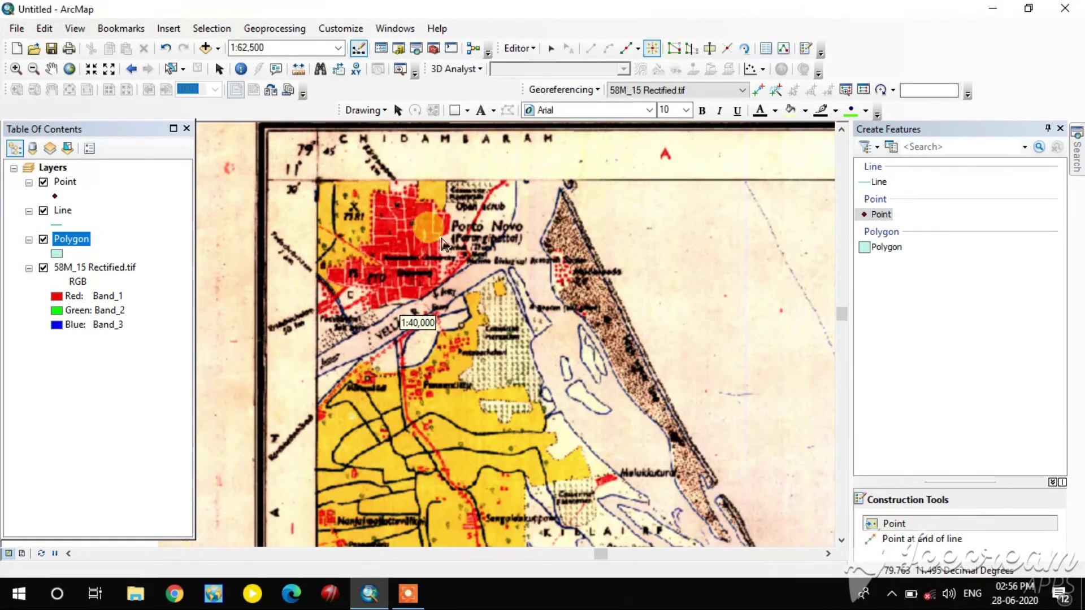
left_click(405, 244)
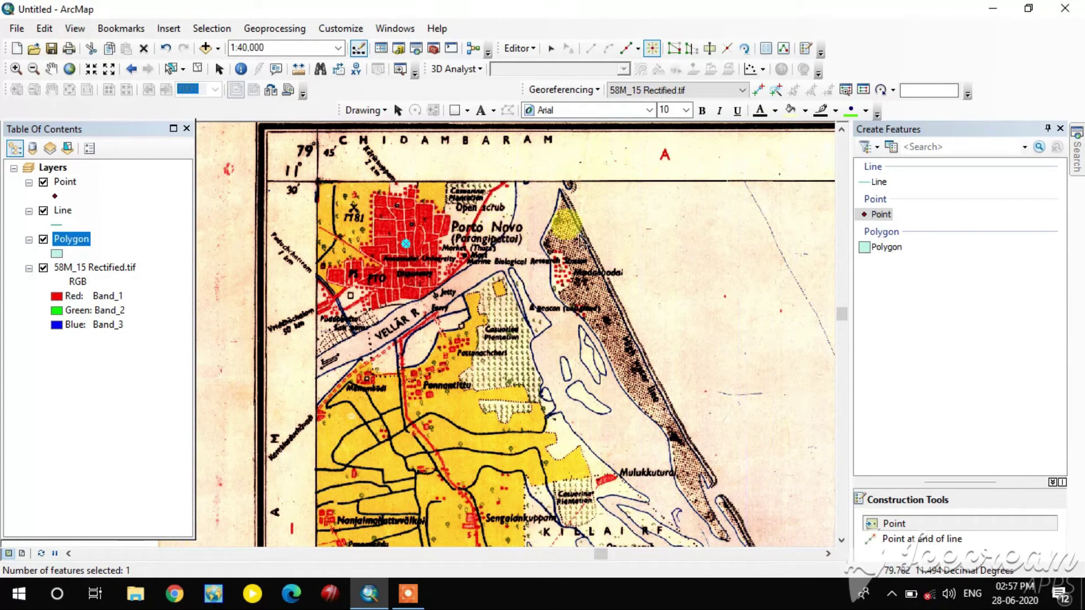
- Open the new point's attributes and set its Name to Port Novo
left_click(767, 52)
left_click_drag(955, 121, 721, 141)
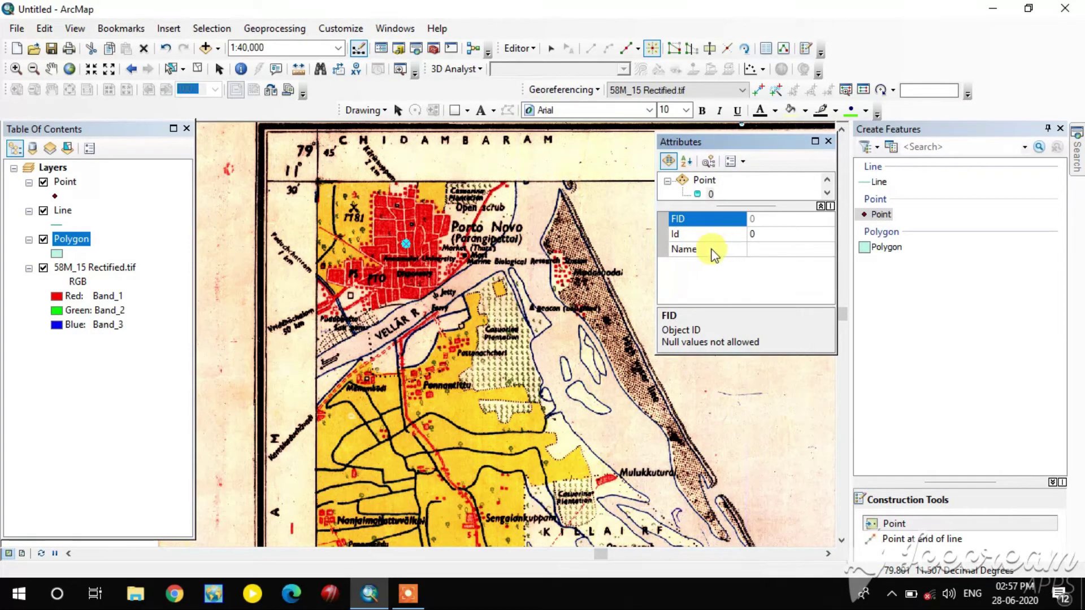
left_click(757, 248)
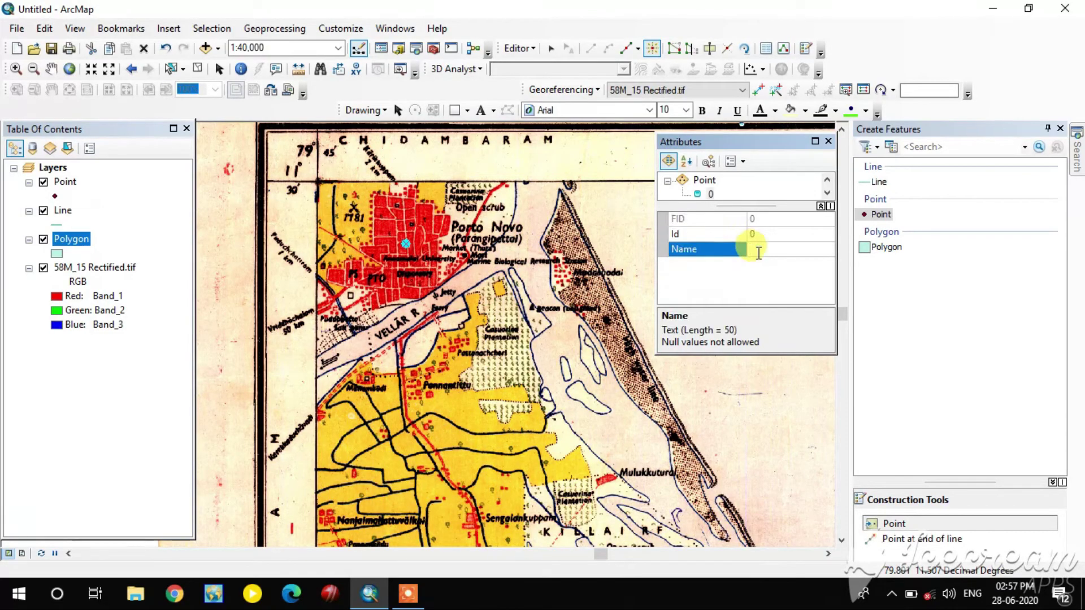
type("Port Novo")
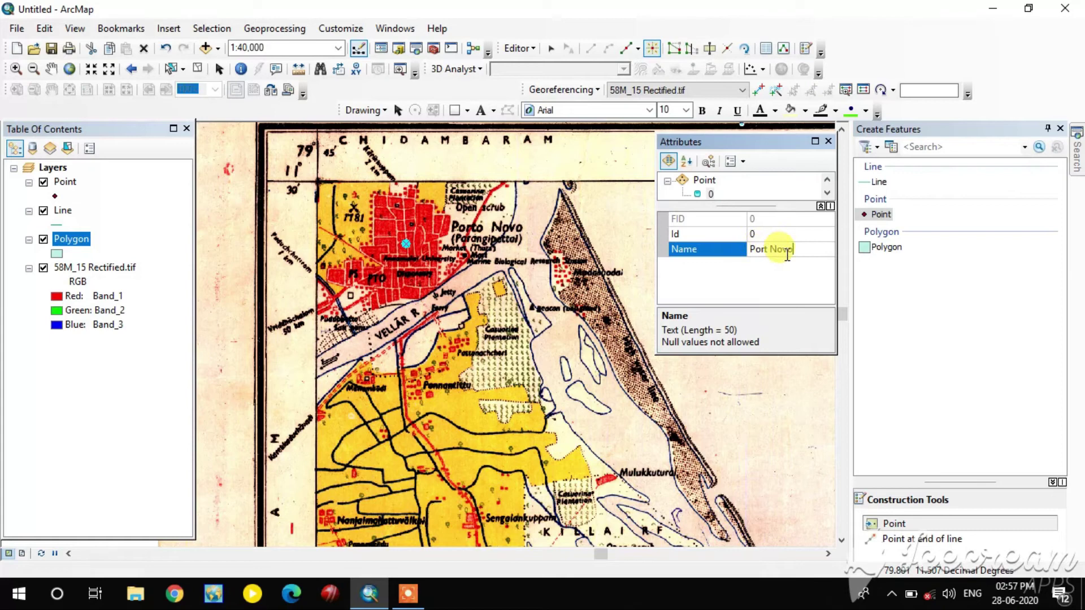
left_click(820, 189)
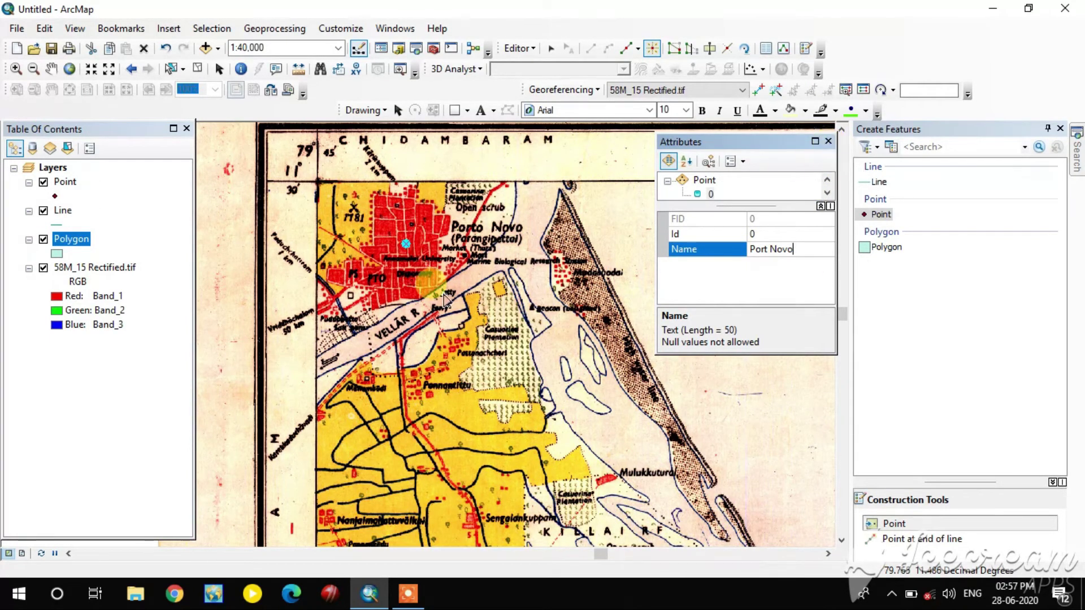
- Place a second point feature on the Tekkoi settlement, northwest of Killai on the toposheet
scroll(446, 299, "up", 2)
scroll(441, 303, "up", 3)
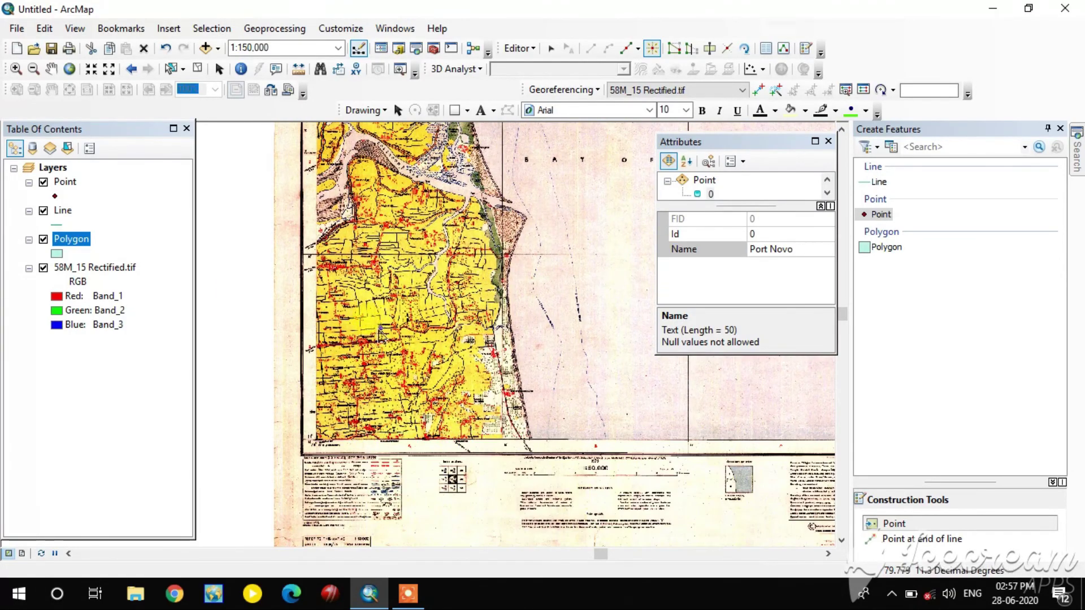
scroll(357, 180, "down", 3)
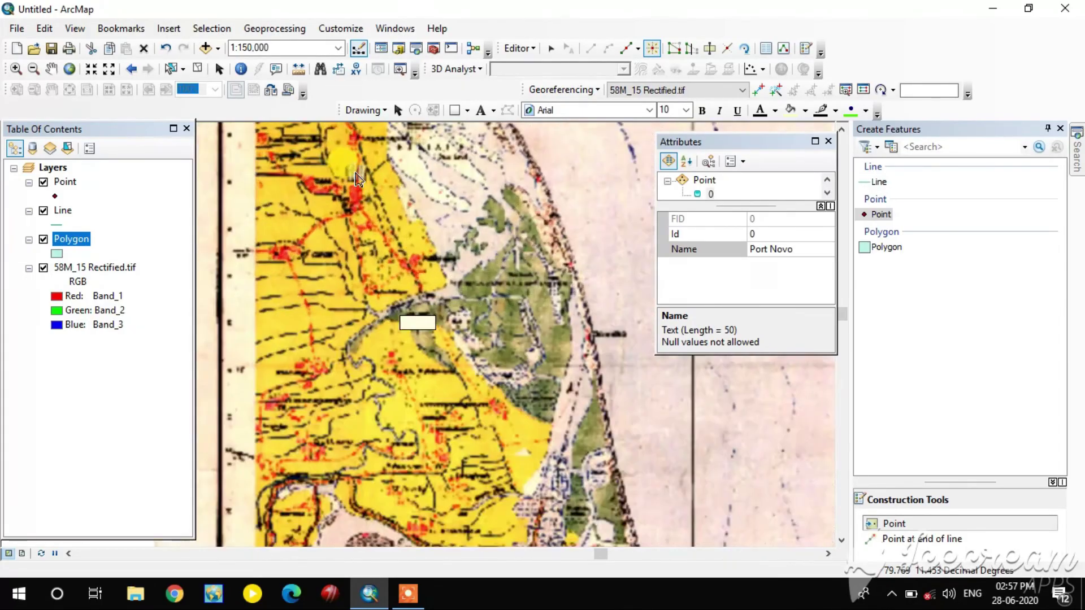
scroll(350, 183, "down", 3)
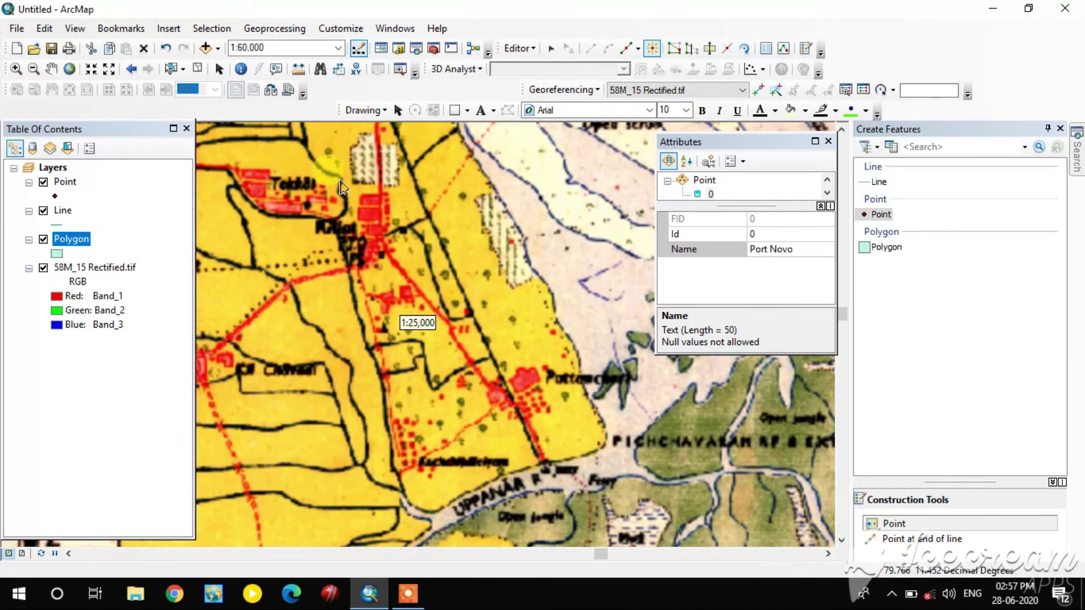
key("Home")
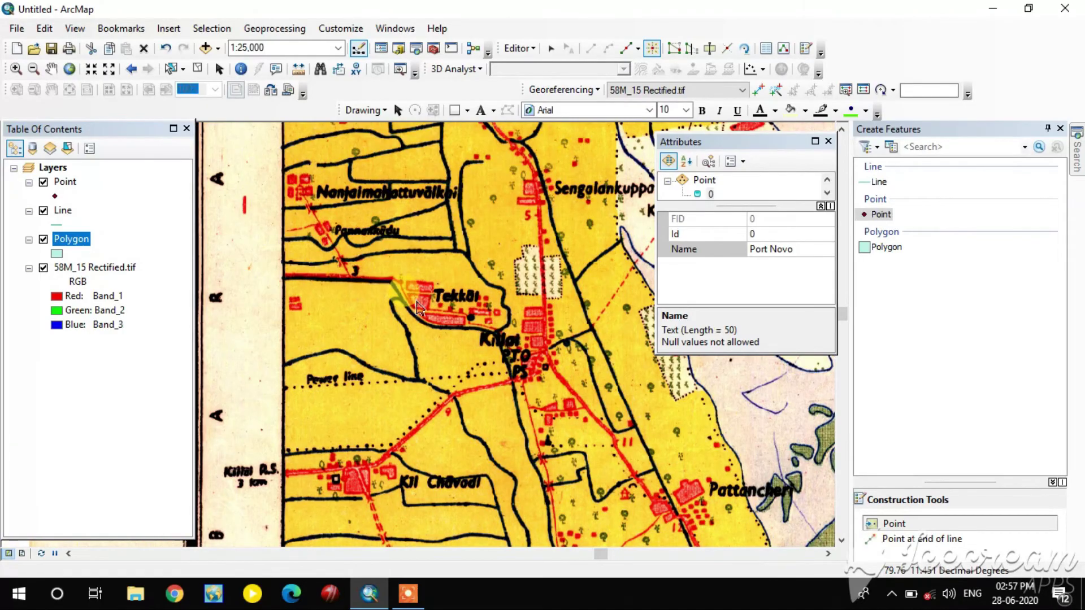
left_click(414, 300)
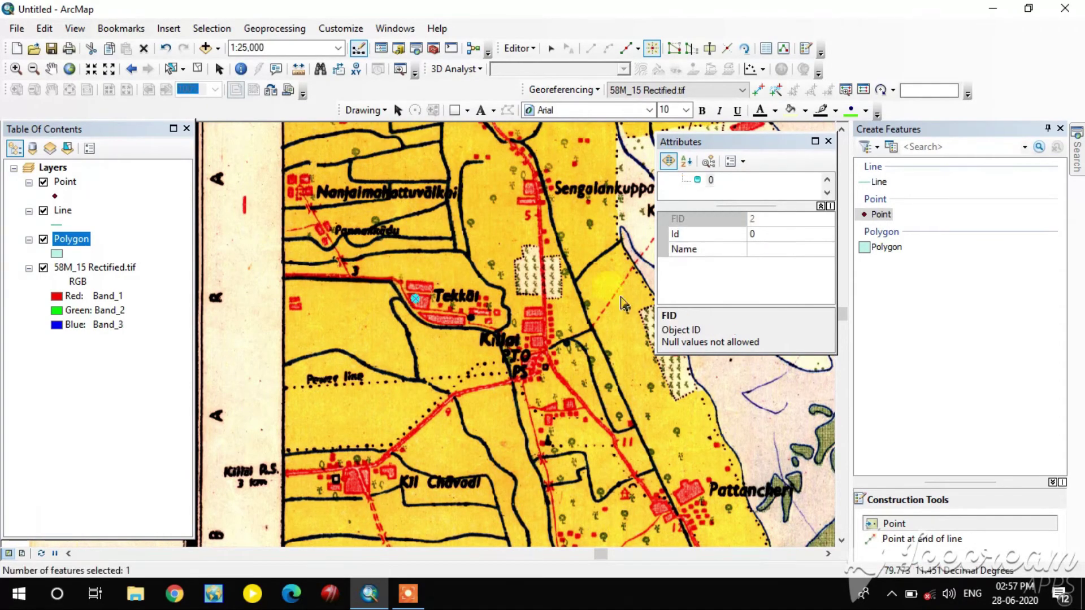
- Set the second point's Name attribute to Tekkoi and close the Attributes window
left_click(758, 250)
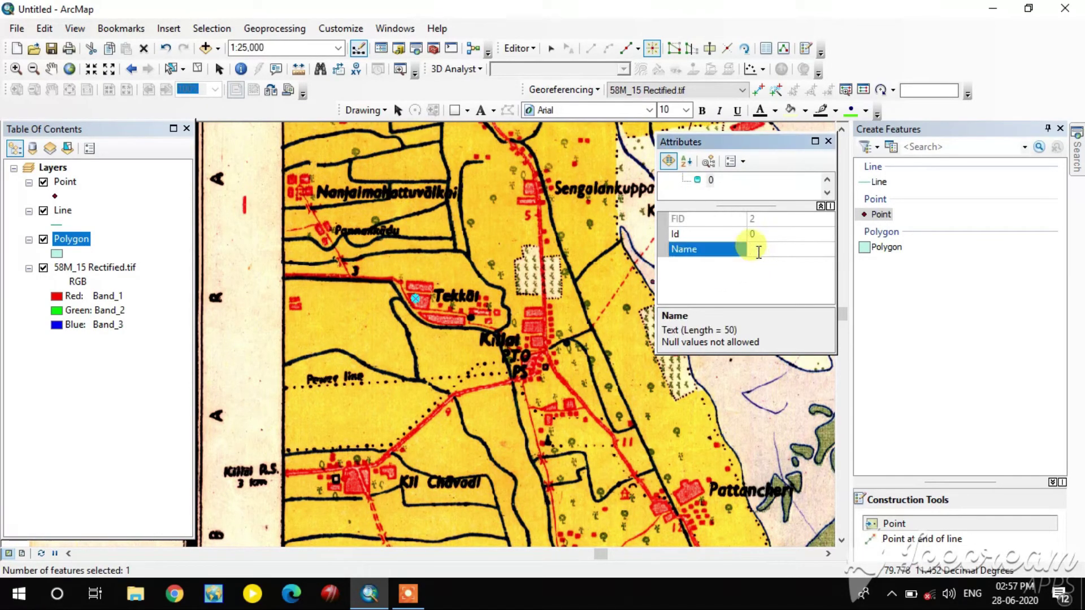
type("Tekkoi")
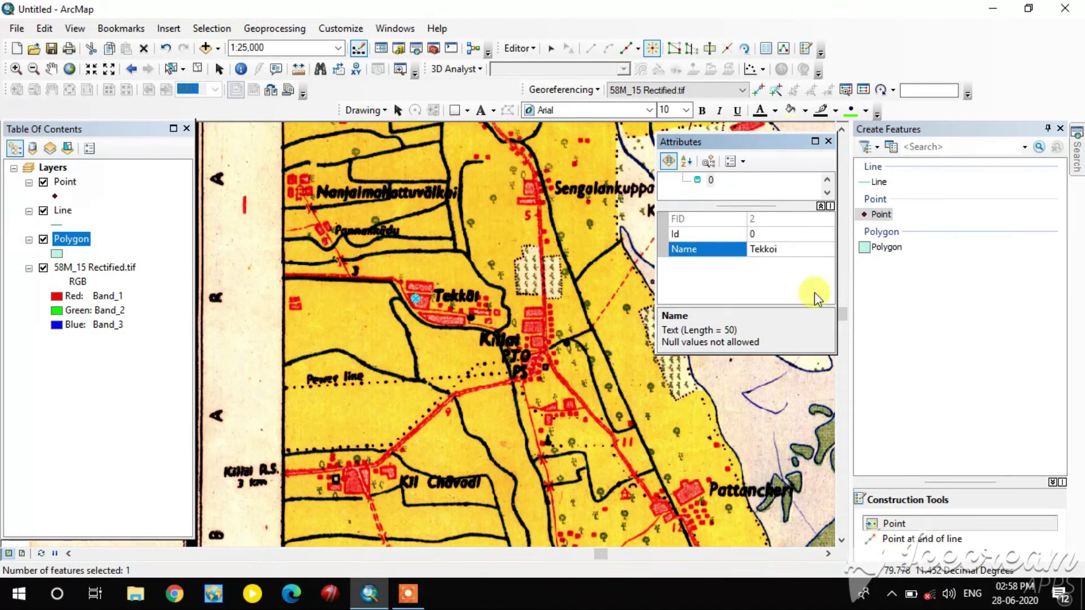
scroll(547, 285, "down", 4)
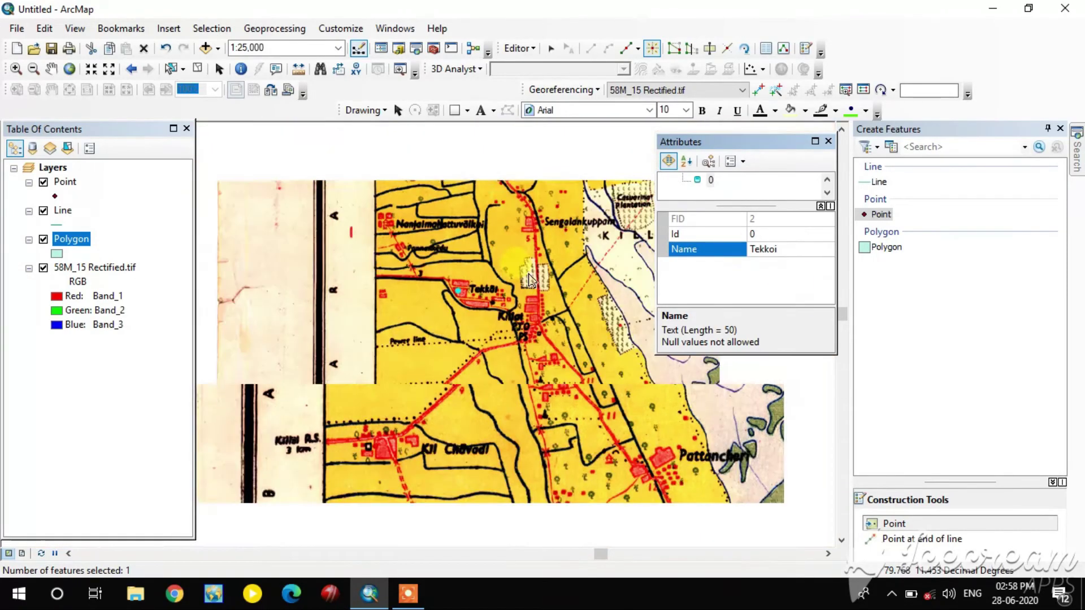
scroll(547, 286, "down", 3)
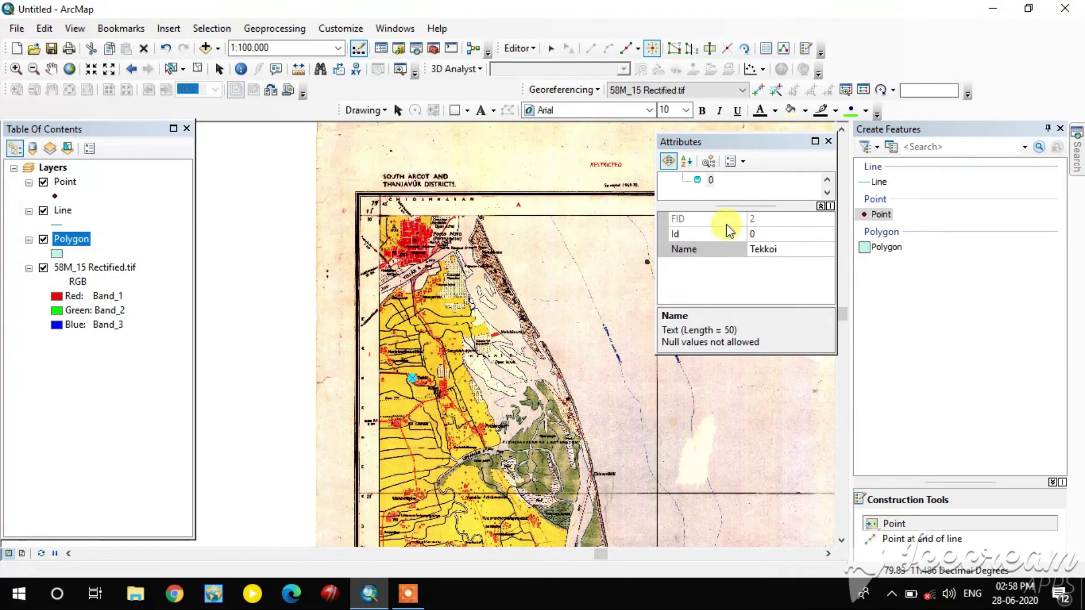
left_click(827, 144)
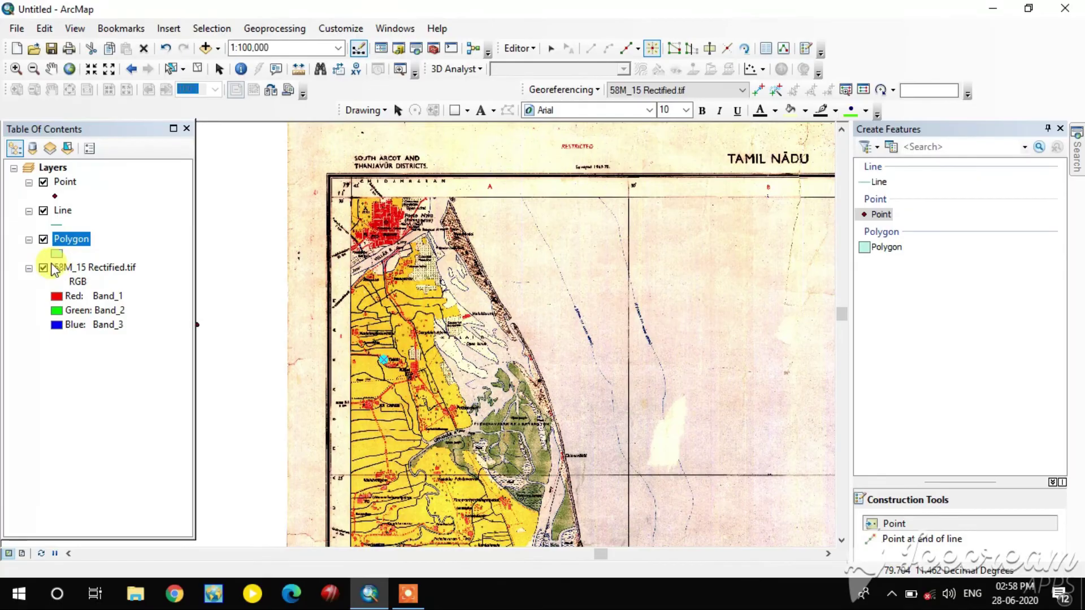
- Briefly hide the 58M_15 Rectified.tif layer to check the placed points, show it again, and stop the edit session
left_click(44, 269)
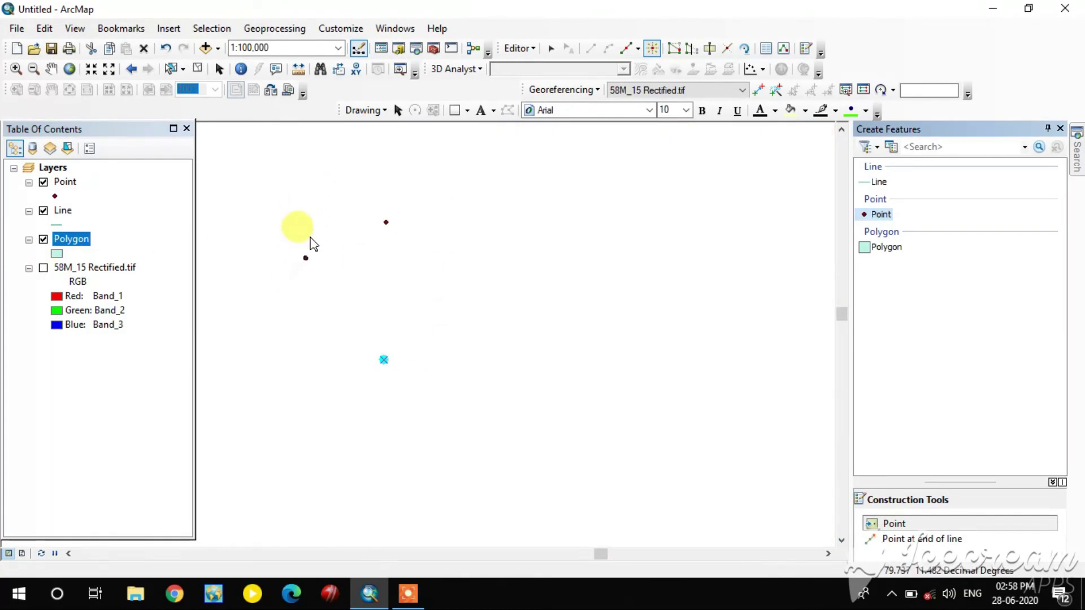
left_click(43, 269)
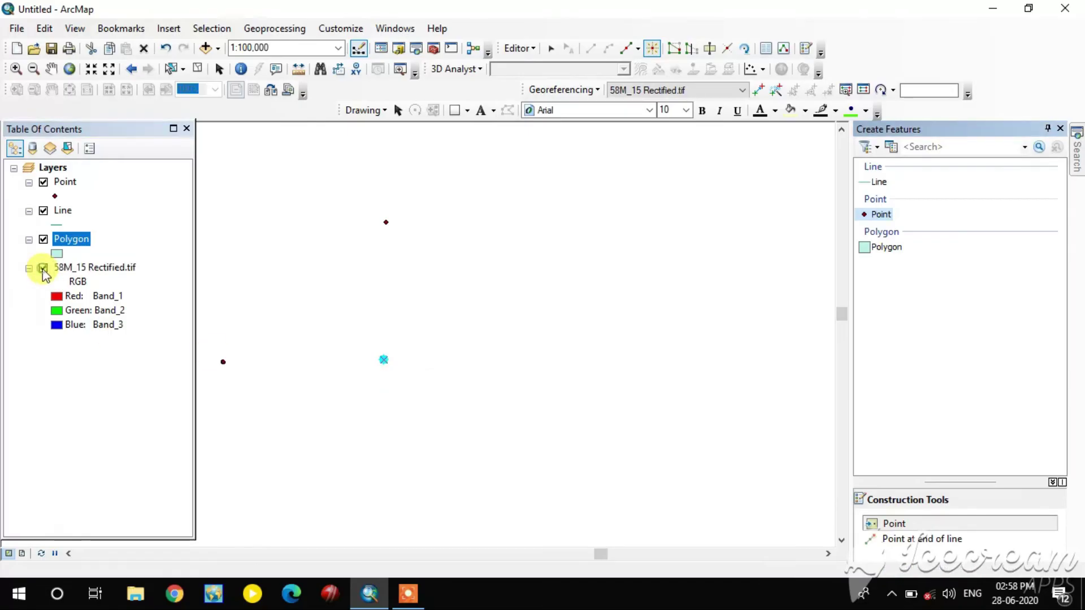
left_click(518, 48)
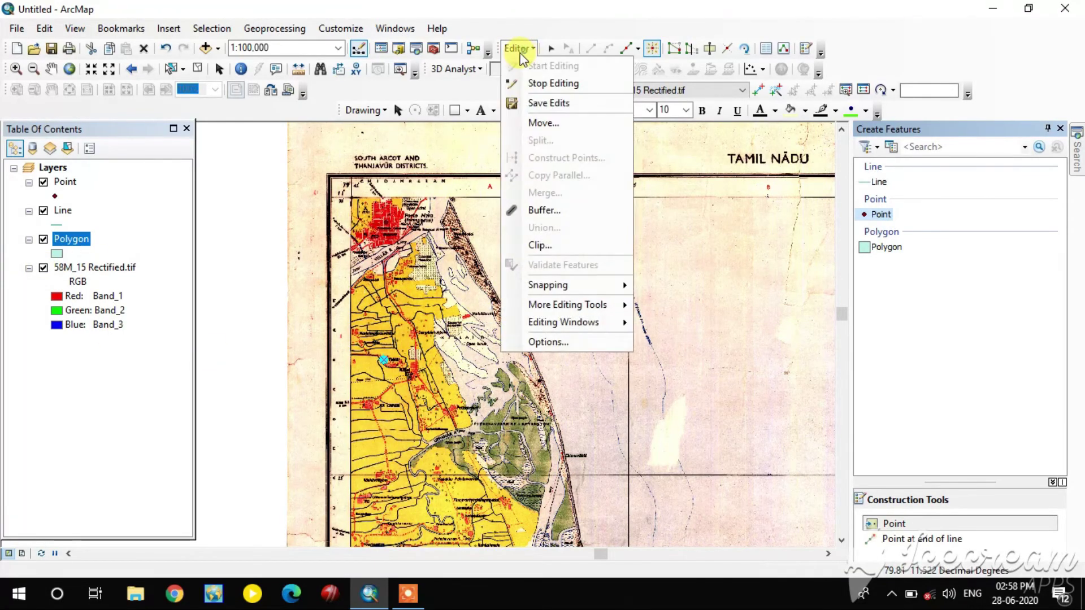
left_click(505, 82)
left_click(519, 48)
left_click(537, 82)
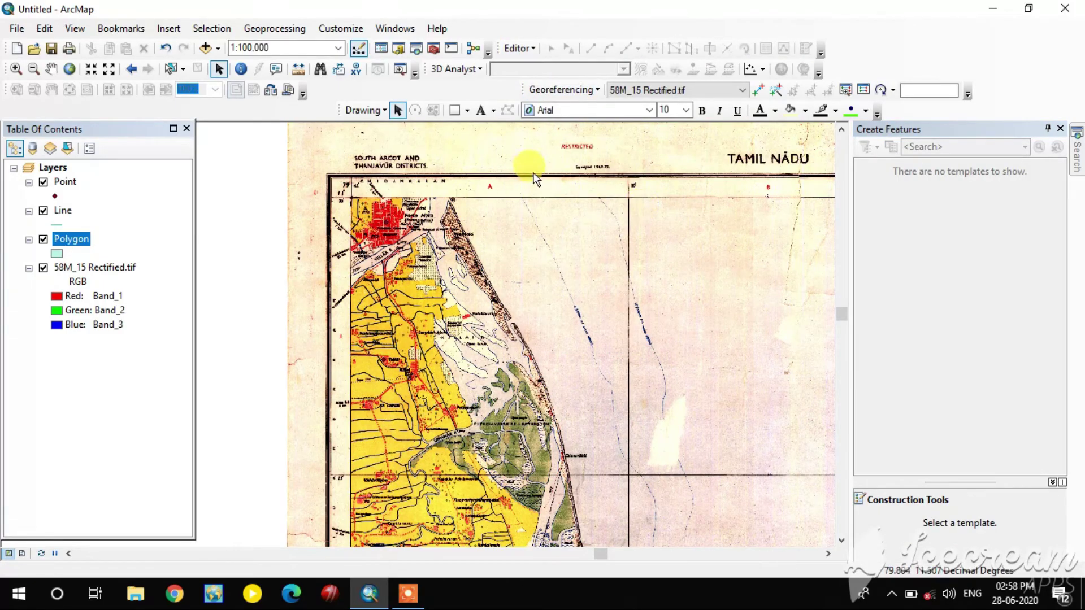
- Start a new edit session and activate the Line template for digitizing
left_click(526, 49)
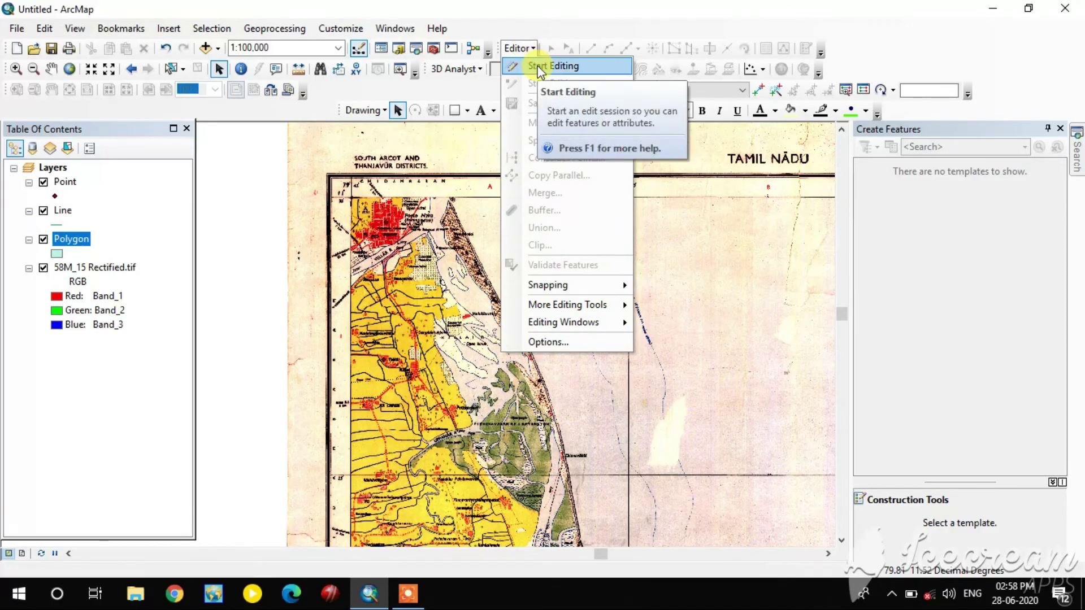
left_click(538, 67)
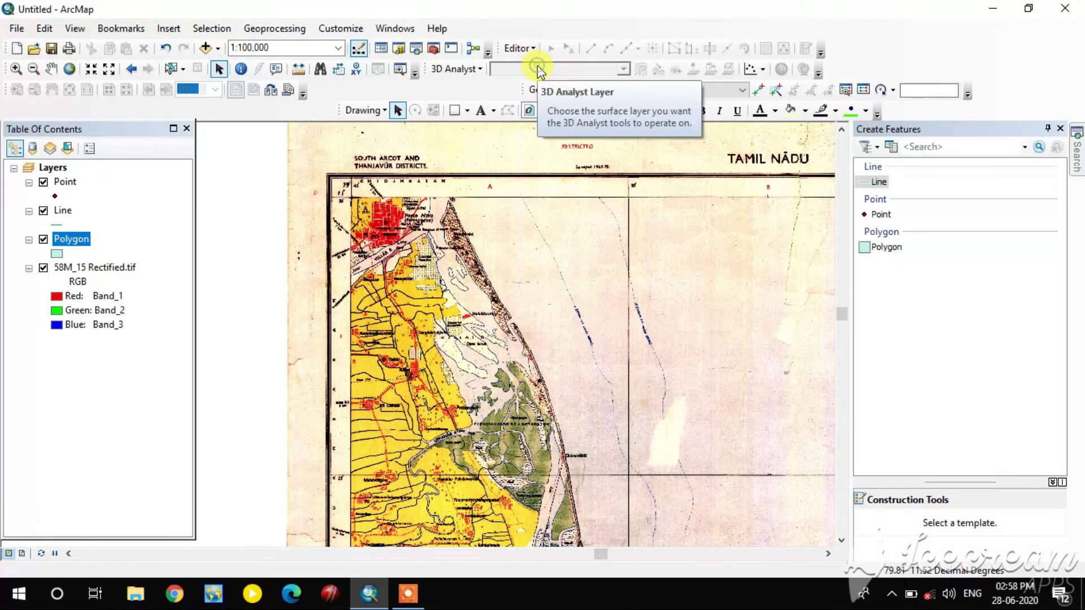
left_click(875, 182)
- Trace the red road as one line feature from the Ferry on the Vellar River south past Ponnantittu and Sengalankuppam to Killai
scroll(403, 291, "down", 4)
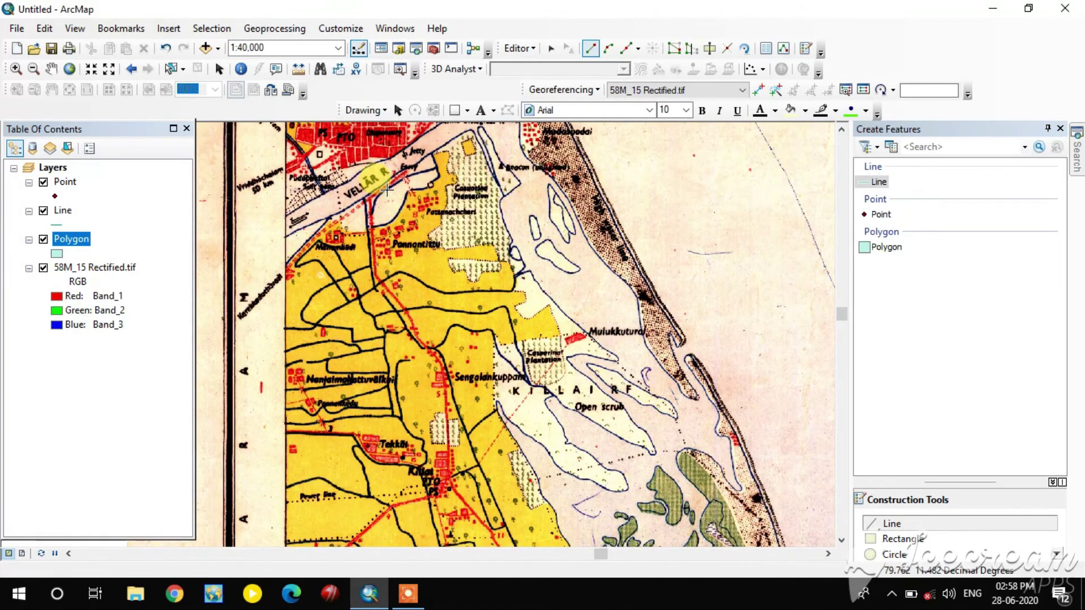
scroll(386, 215, "down", 1)
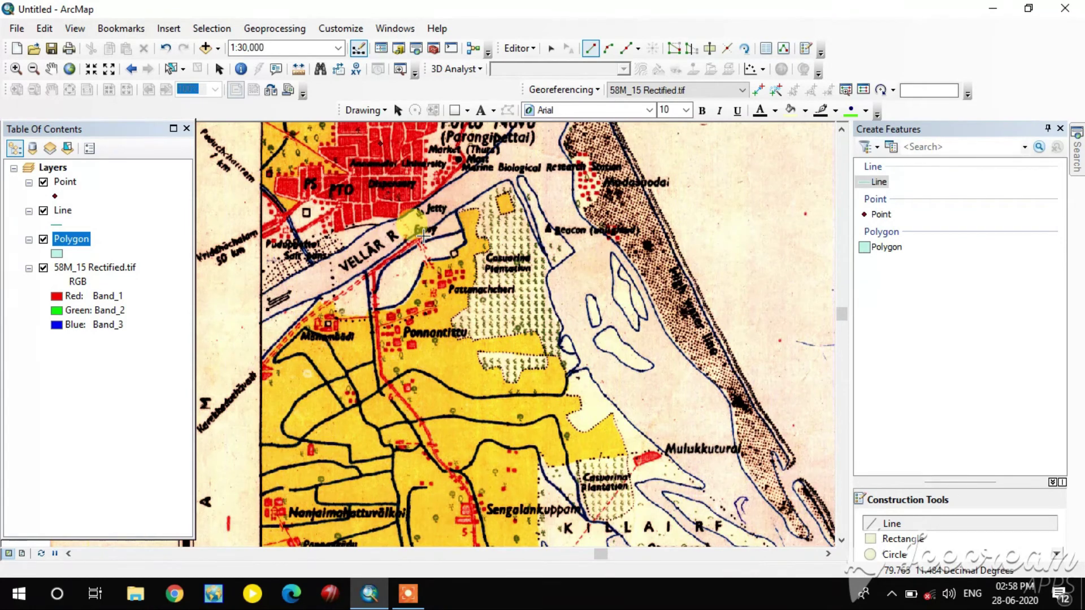
left_click(423, 237)
left_click(374, 270)
left_click(379, 375)
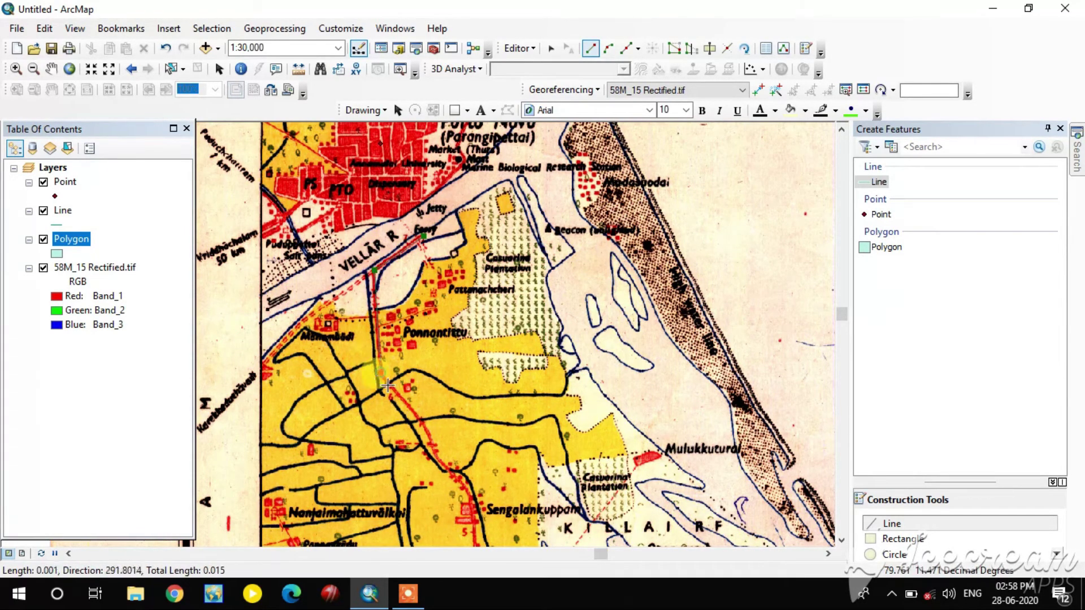
left_click(419, 420)
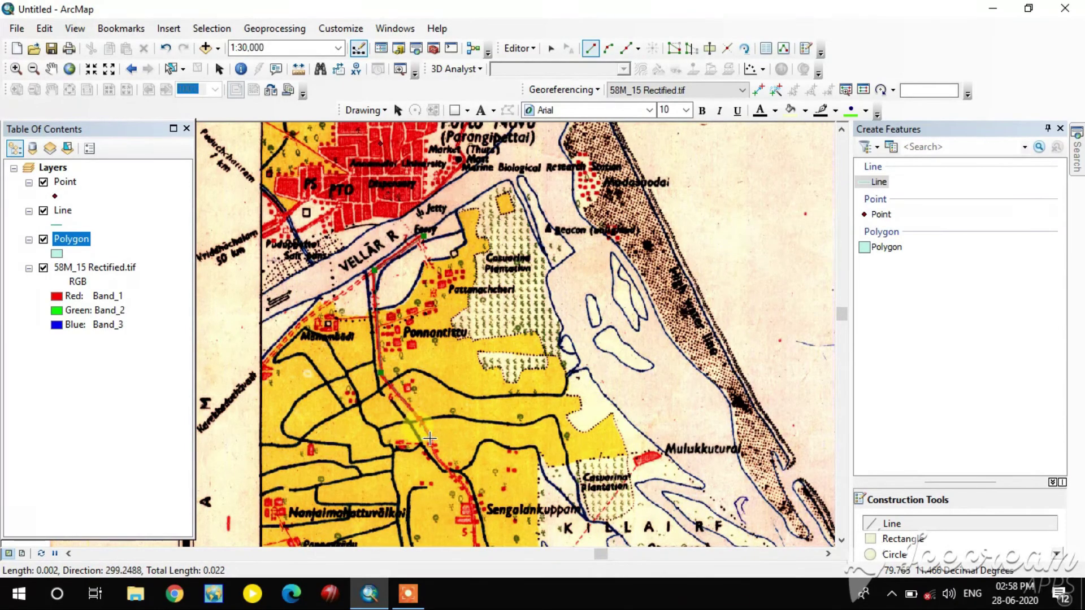
left_click(429, 438)
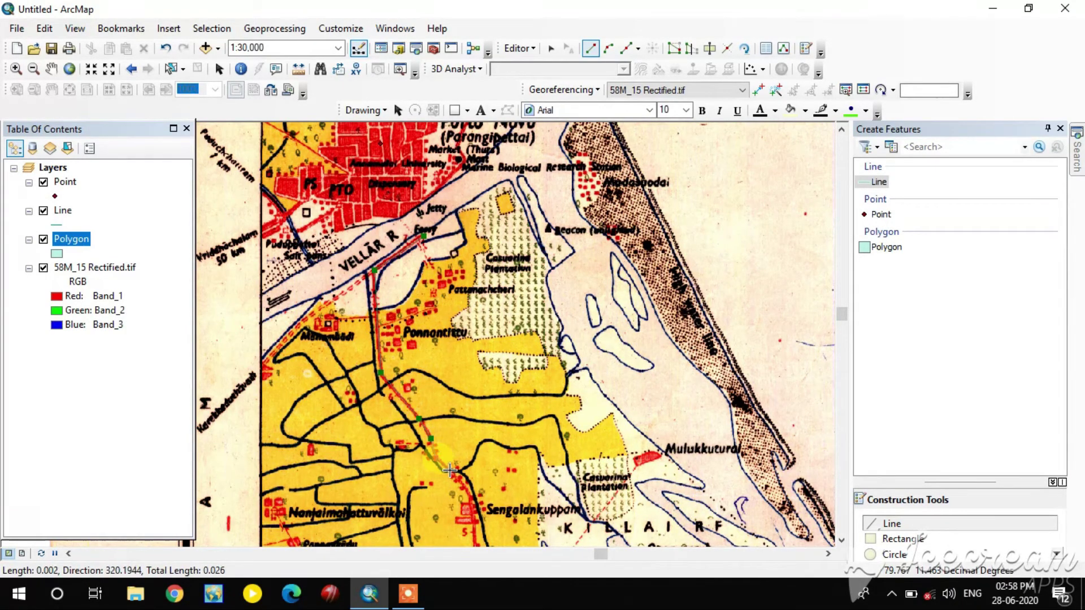
left_click(466, 485)
left_click(473, 505)
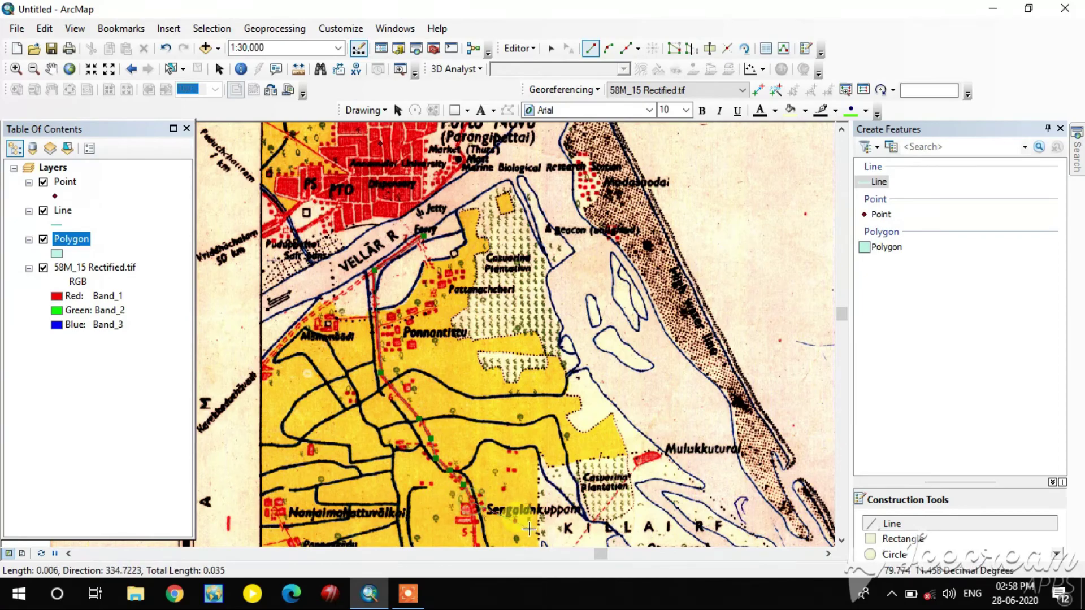
left_click_drag(486, 523, 465, 270)
left_click(453, 268)
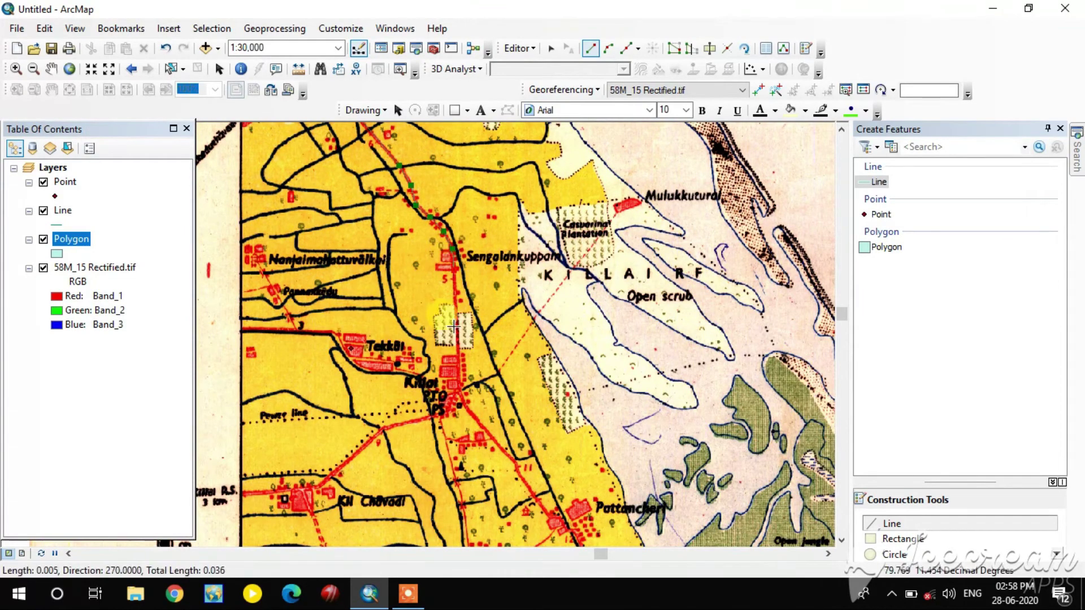
left_click(460, 344)
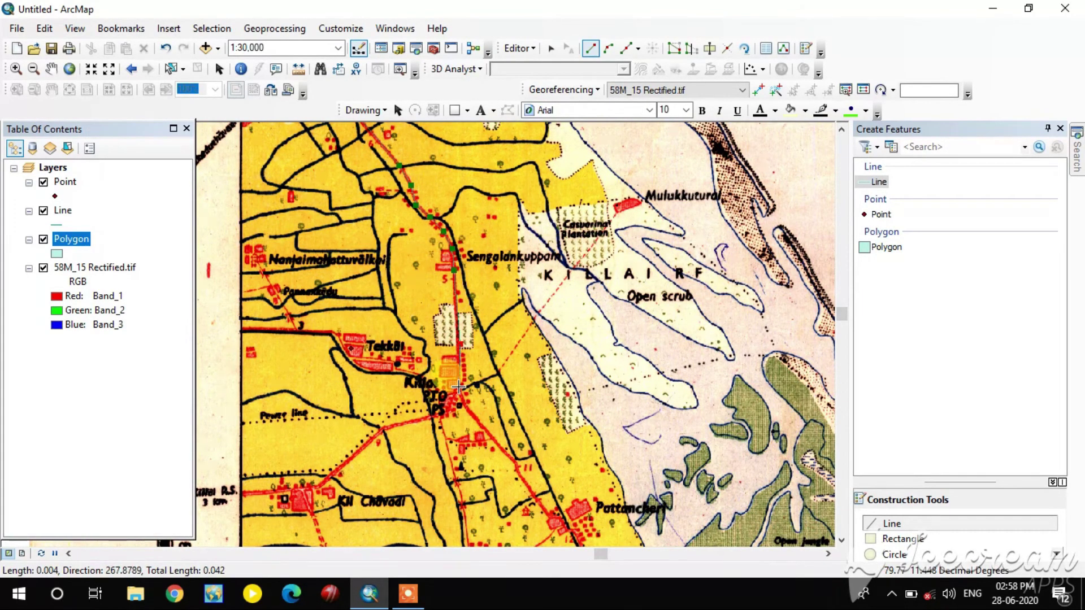
double_click(458, 387)
scroll(510, 268, "up", 3)
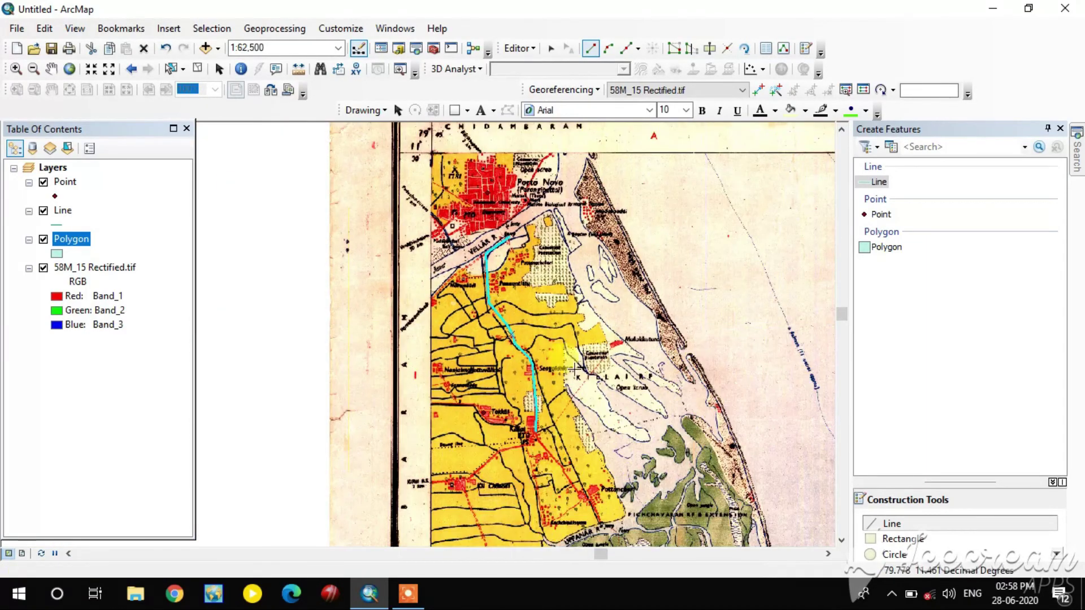
- Open the new line's attributes, set its Name to Road, and close the Attributes window
left_click(765, 50)
left_click(765, 250)
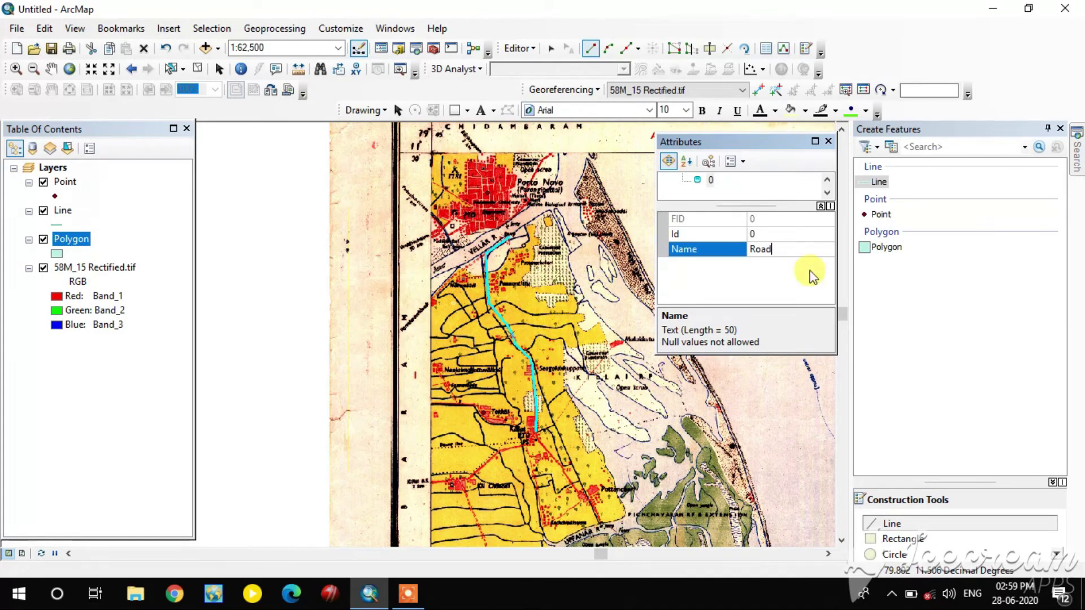
left_click(829, 142)
scroll(554, 366, "down", 1)
scroll(555, 366, "up", 1)
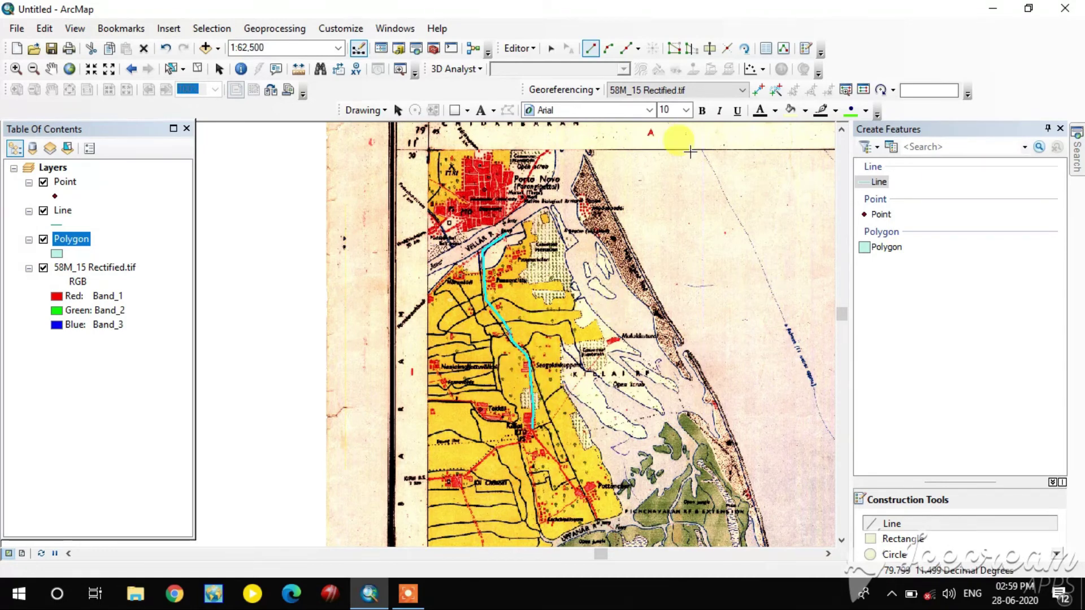
- Save the line edits and stop the edit session
left_click(517, 48)
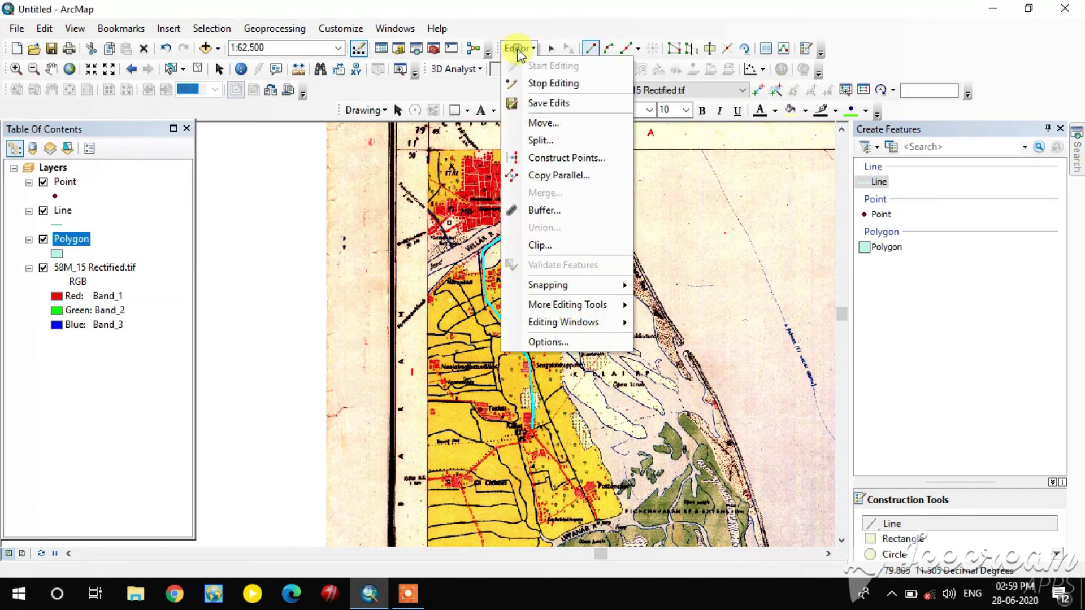
left_click(547, 103)
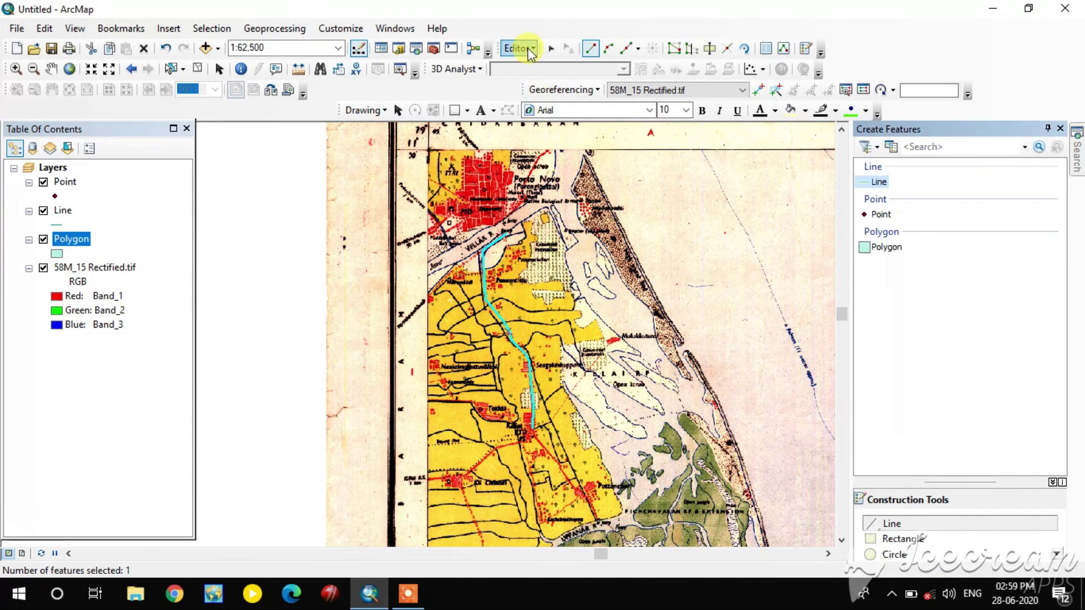
left_click(530, 51)
left_click(543, 80)
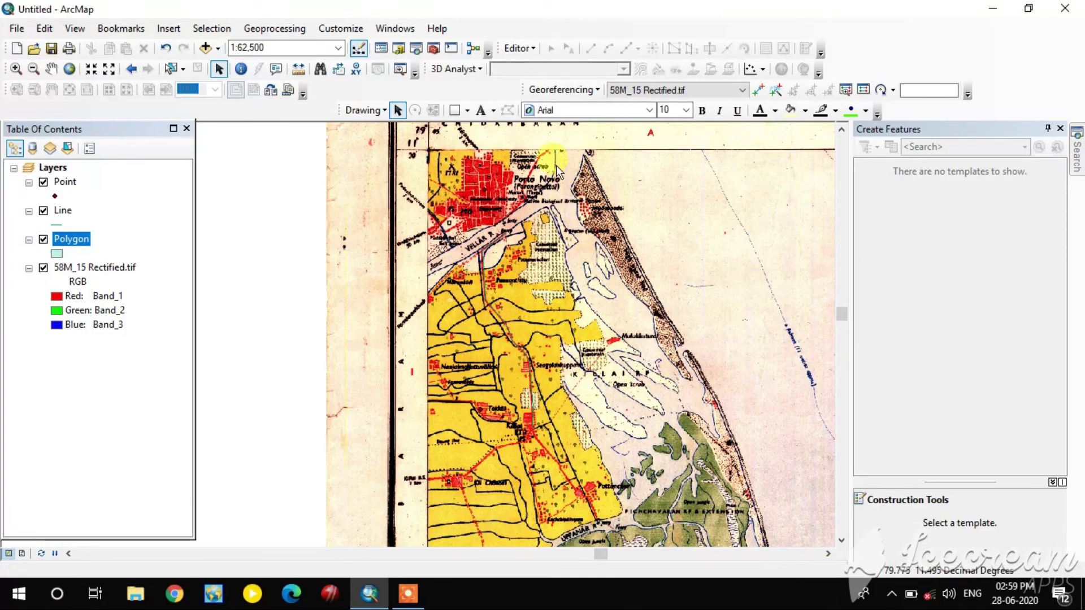
- Start another edit session and activate the Polygon template
left_click(518, 48)
left_click(544, 63)
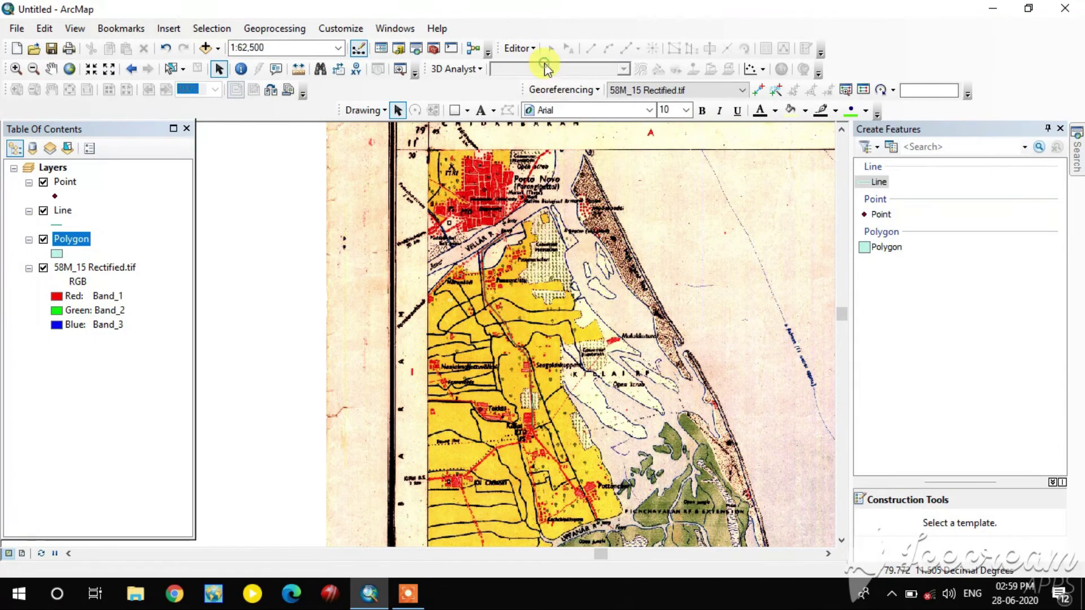
left_click(888, 247)
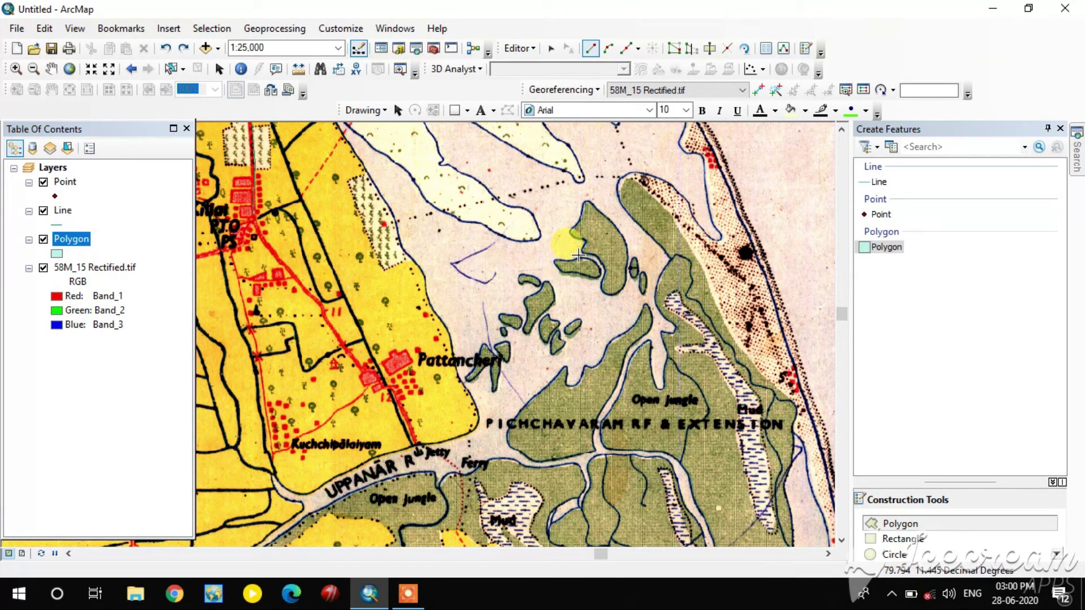
- Trace the outline of the curved green jungle patch north of Pichchavaram RF & Extension as a closed polygon feature
left_click(569, 233)
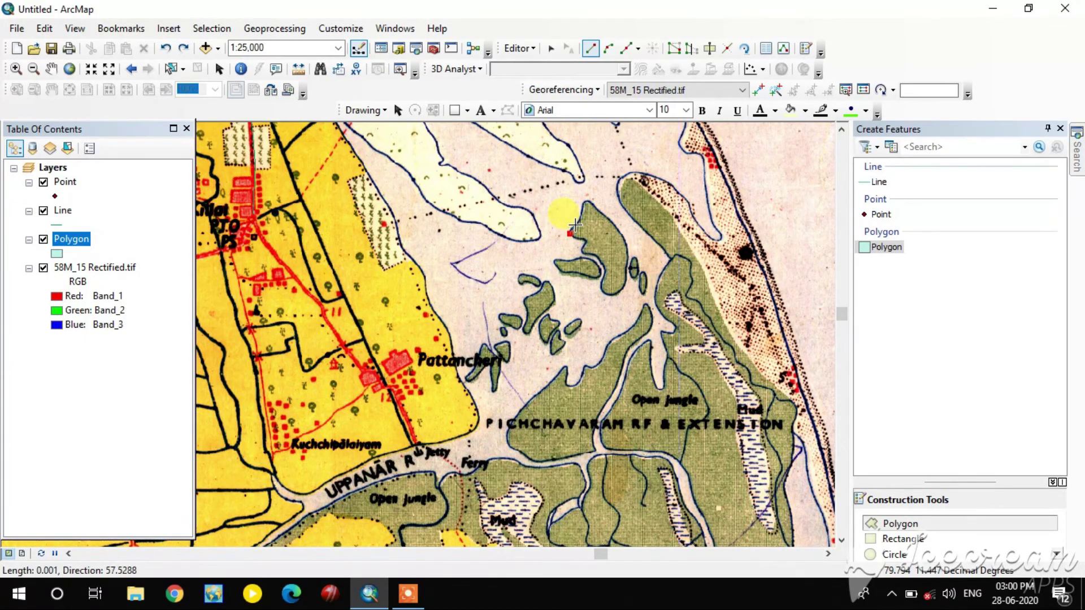
left_click(575, 225)
left_click(583, 202)
left_click(594, 205)
left_click(605, 215)
left_click(614, 221)
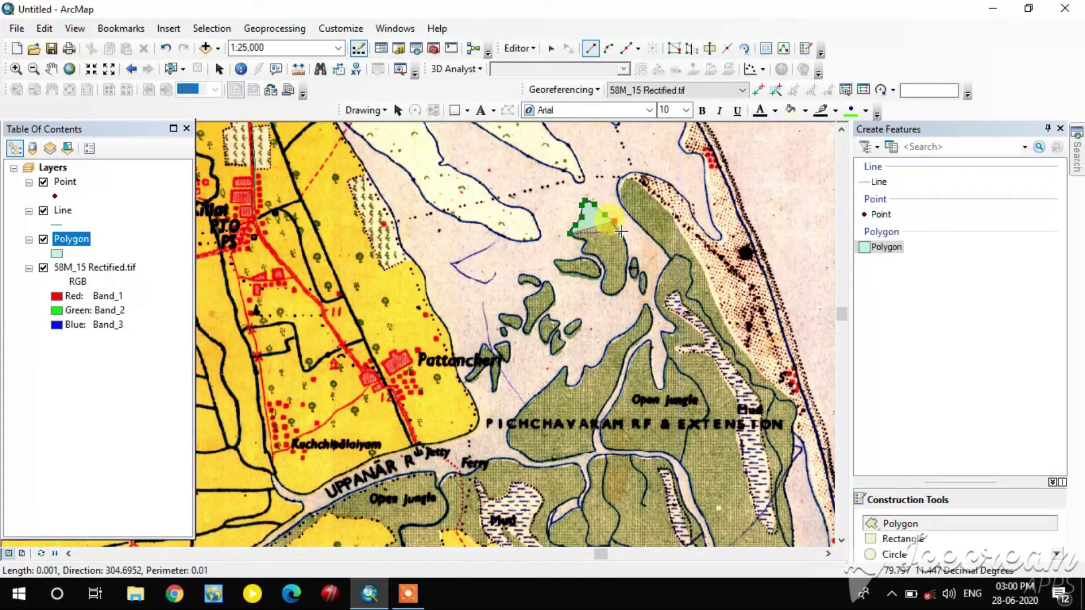
left_click(622, 235)
left_click(628, 244)
left_click(628, 251)
left_click(626, 257)
left_click(626, 267)
left_click(626, 276)
left_click(625, 285)
left_click(620, 290)
left_click(614, 295)
left_click(606, 294)
left_click(600, 287)
left_click(605, 271)
left_click(596, 258)
left_click(583, 252)
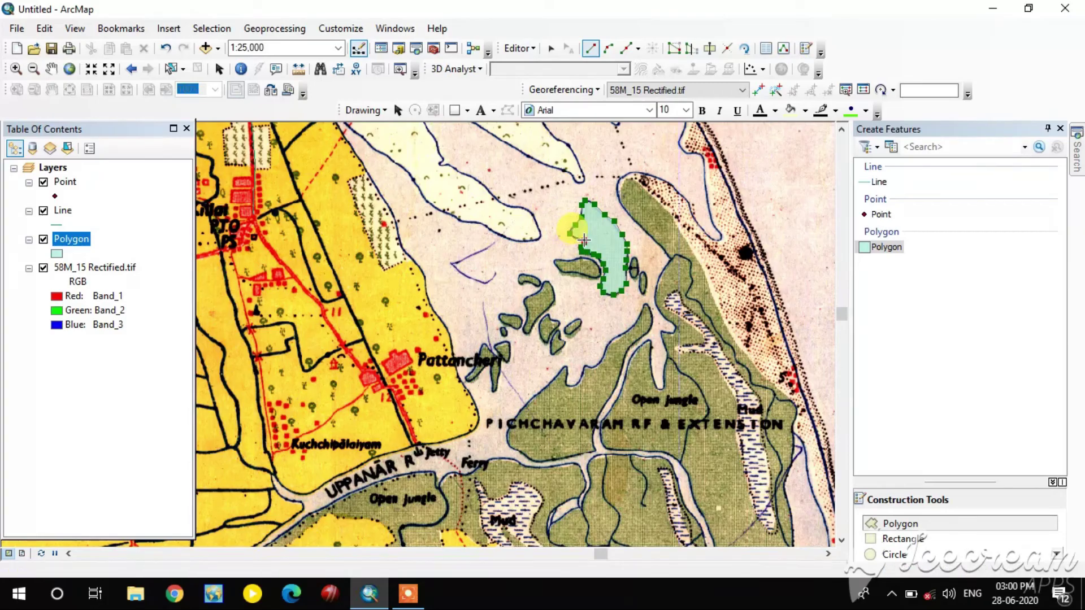
double_click(574, 239)
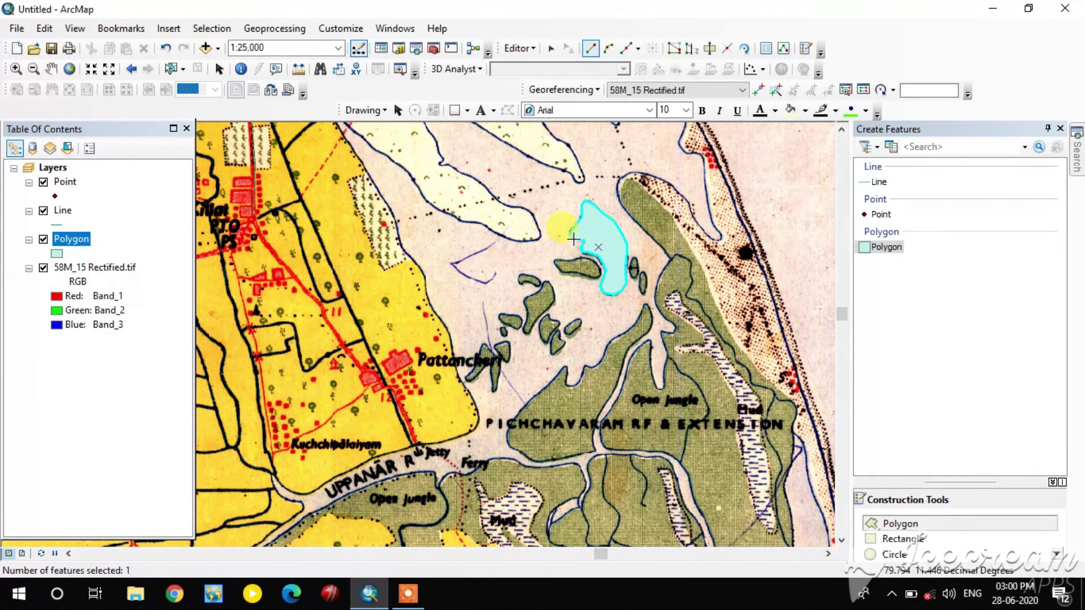
- Save the polygon edits, stop the edit session, and hide the 58M_15 Rectified.tif layer to show only the digitized features
scroll(638, 271, "up", 4)
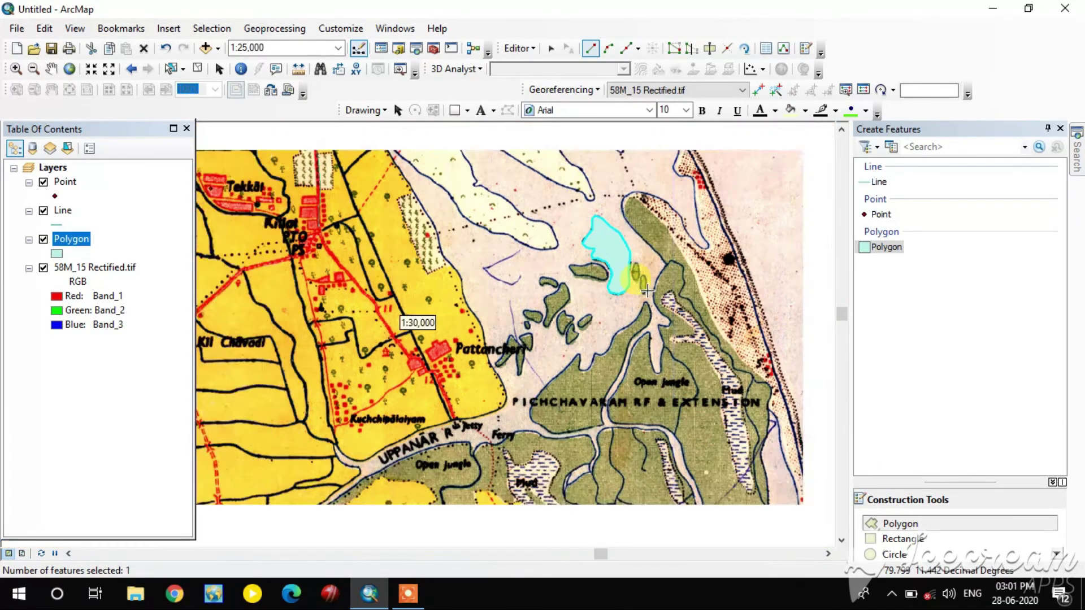
scroll(648, 294, "up", 1)
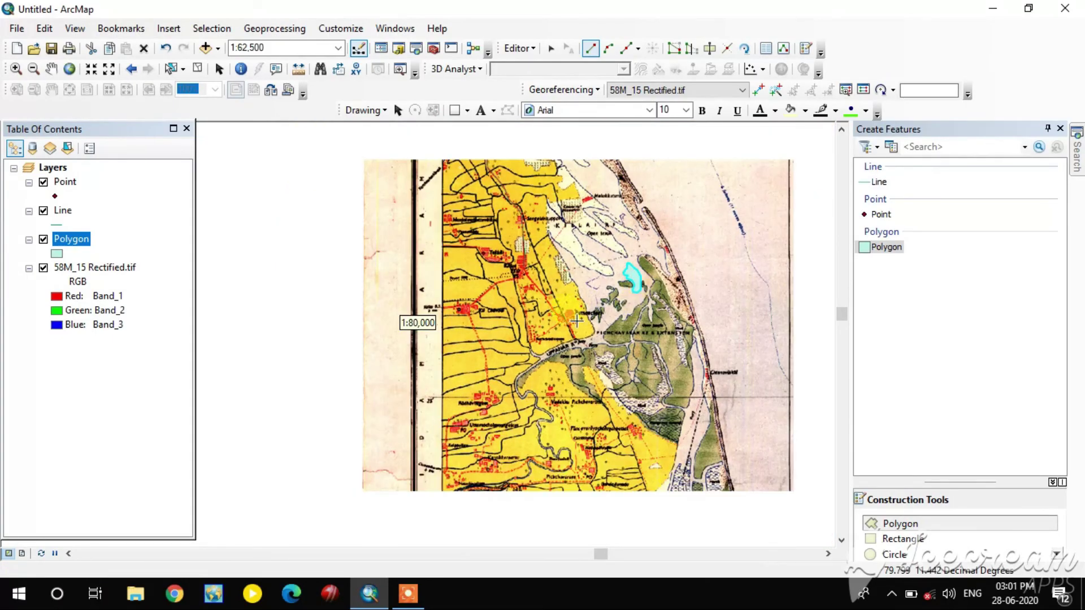
left_click(519, 48)
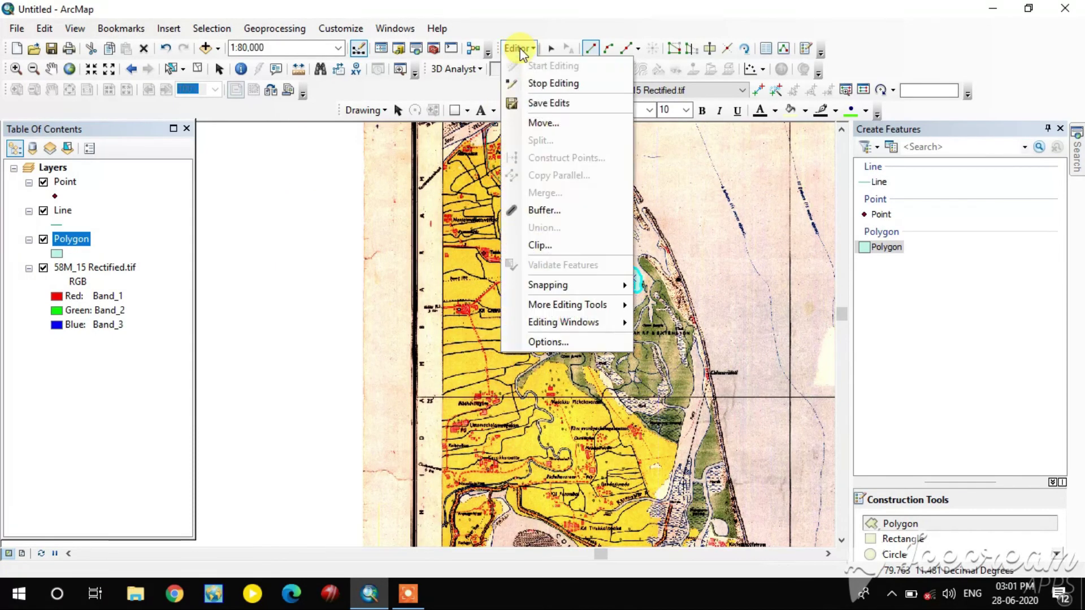
left_click(549, 102)
left_click(519, 48)
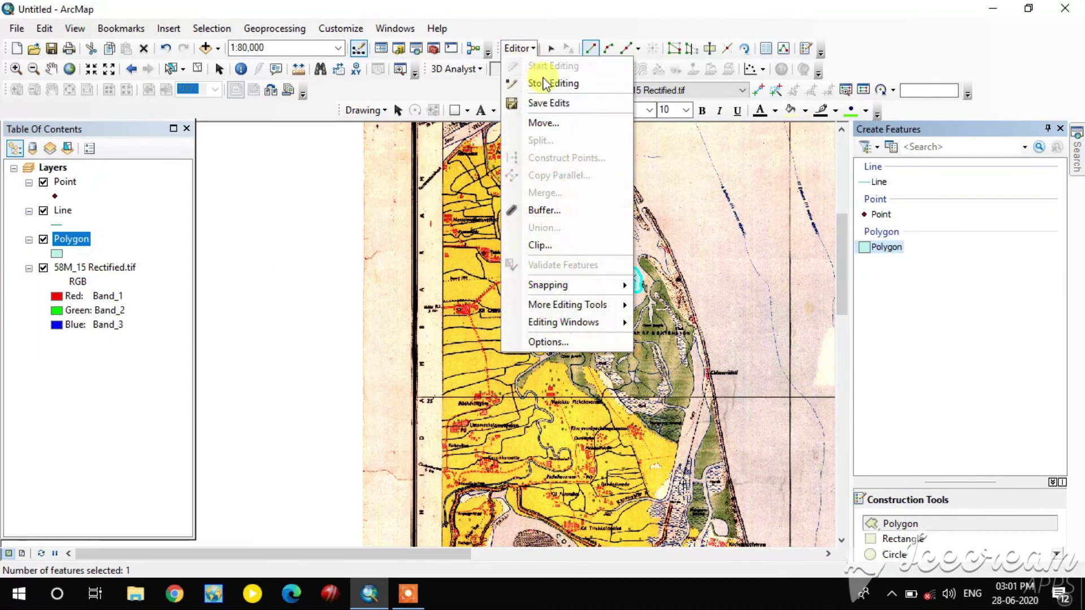
left_click(543, 82)
scroll(625, 303, "up", 1)
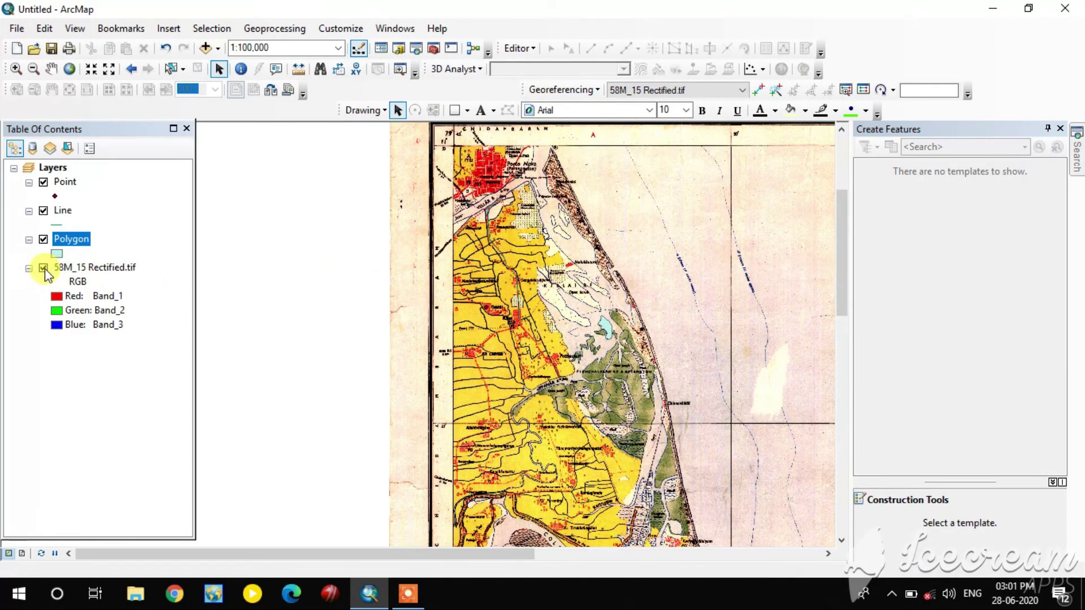
left_click(43, 268)
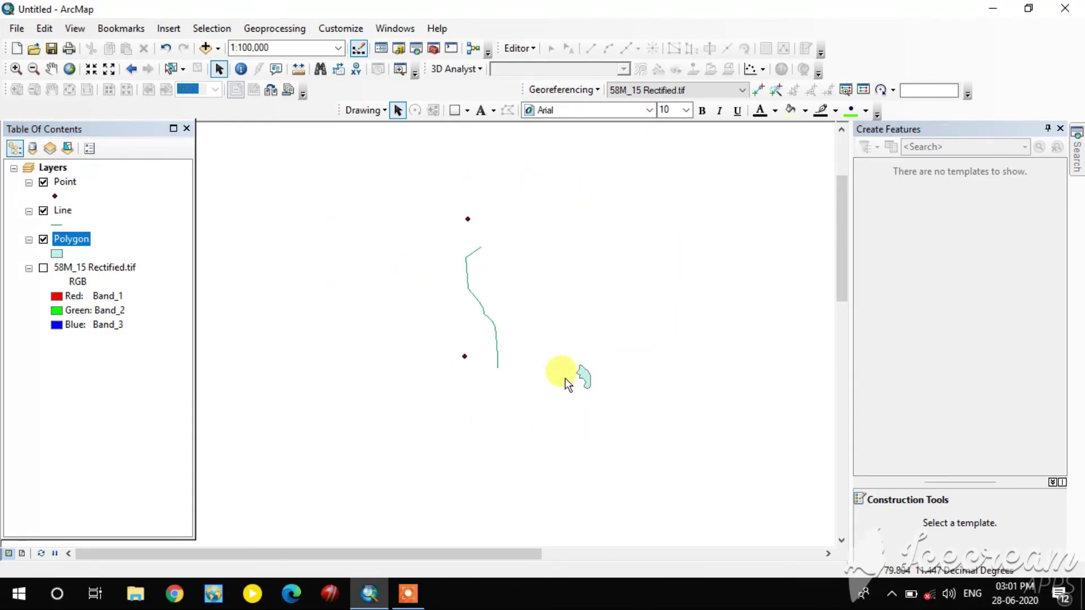
- Change the Point layer's symbol to Triangle 1 in magenta with size 19
left_click(56, 197)
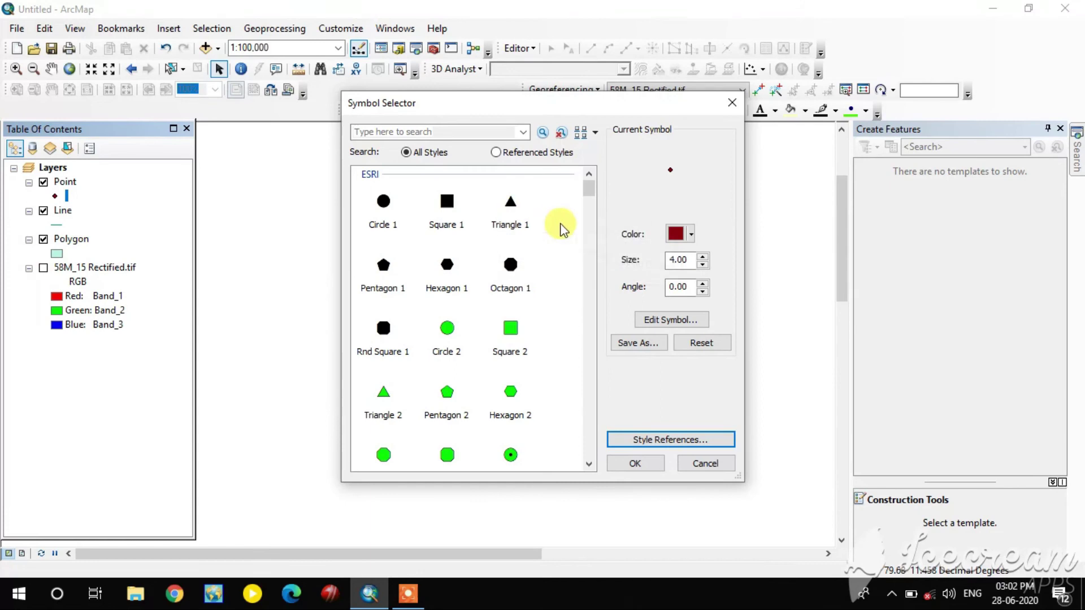
left_click(691, 233)
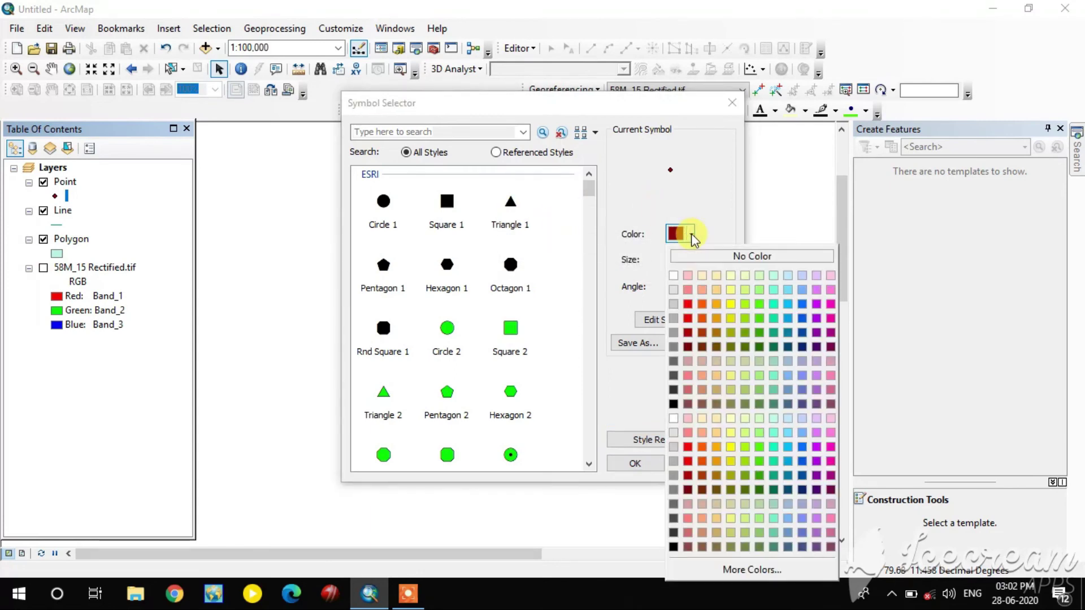
left_click(832, 308)
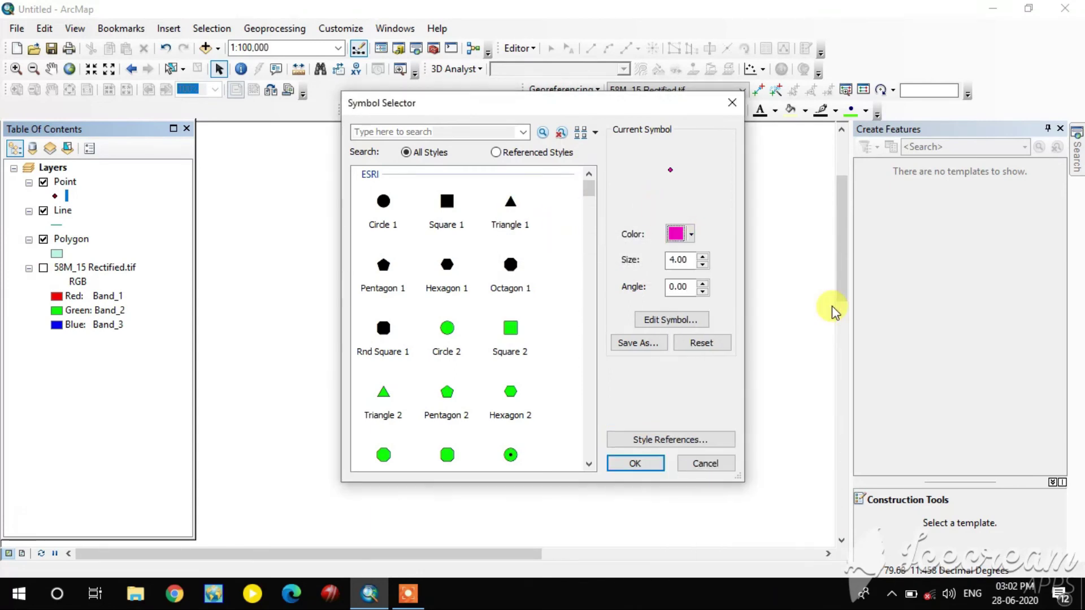
left_click(514, 214)
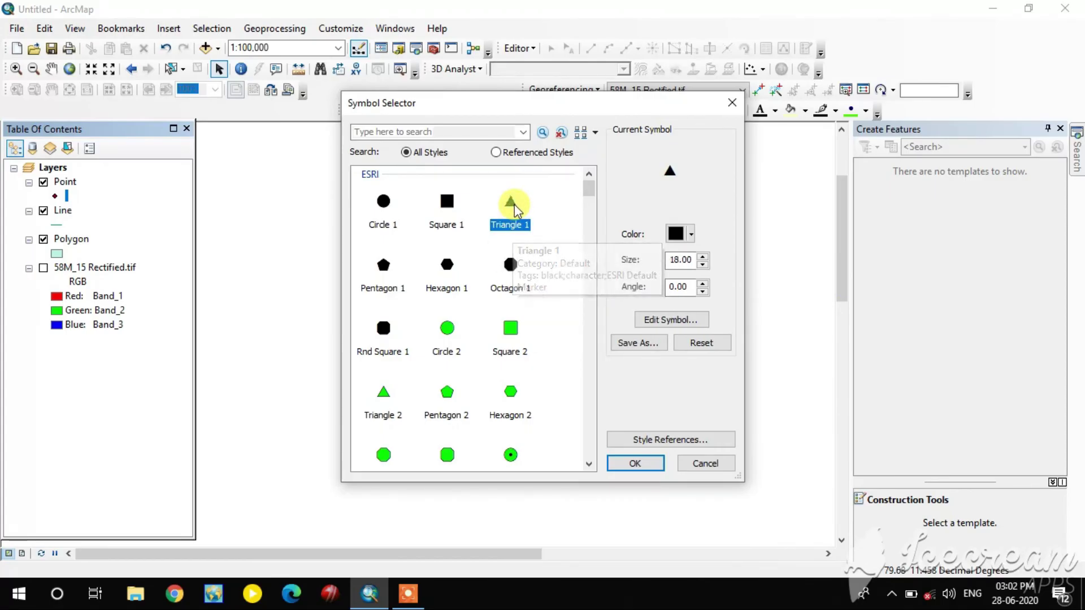
left_click(690, 234)
left_click(831, 308)
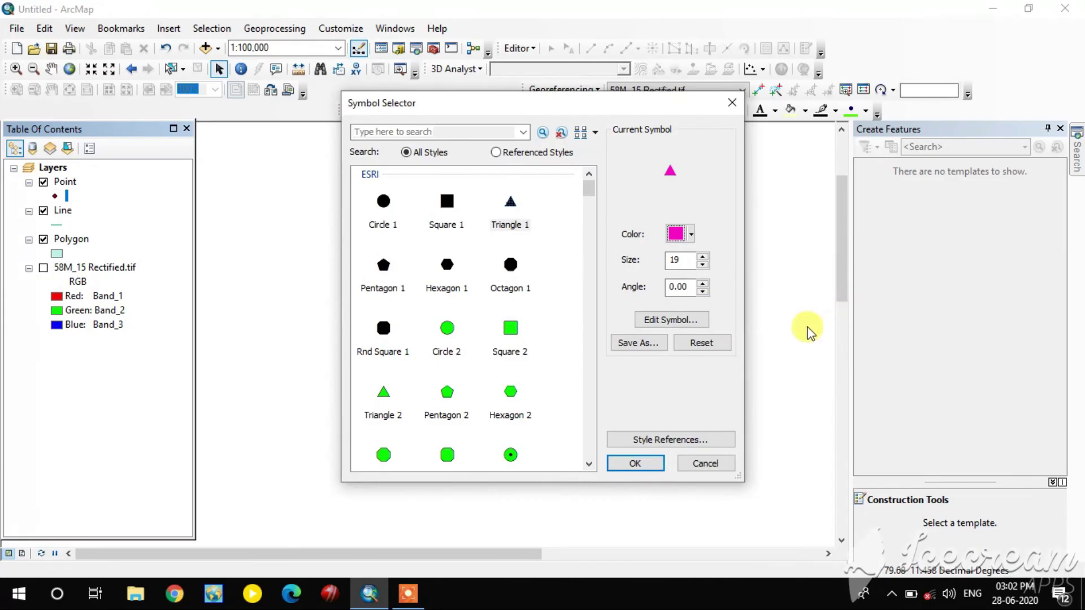
left_click(633, 464)
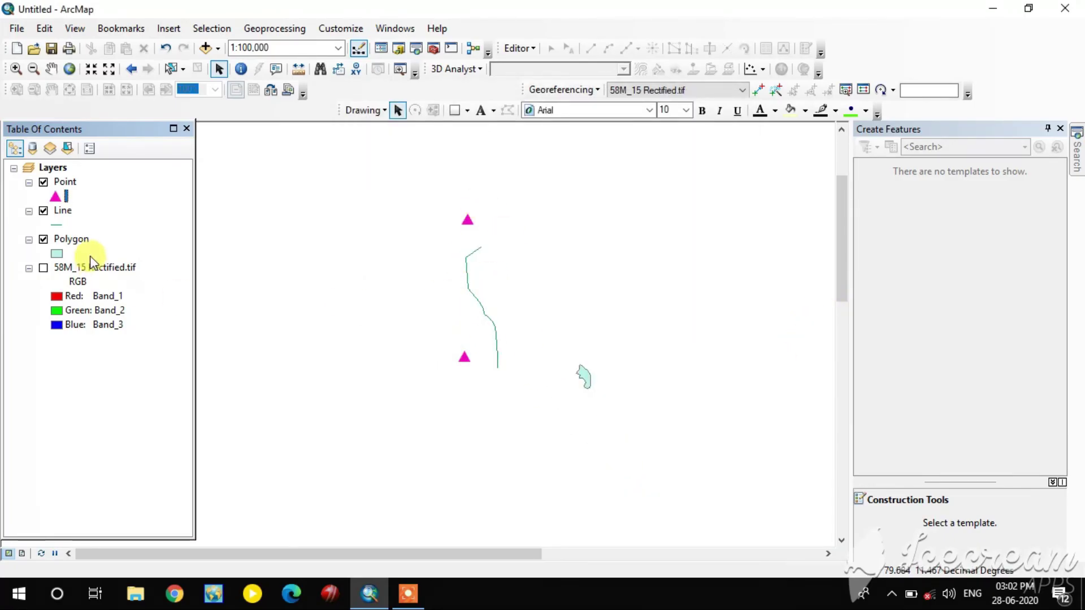
- Change the Line layer's symbol to the Highway style in dark brown with a reduced width
left_click(58, 227)
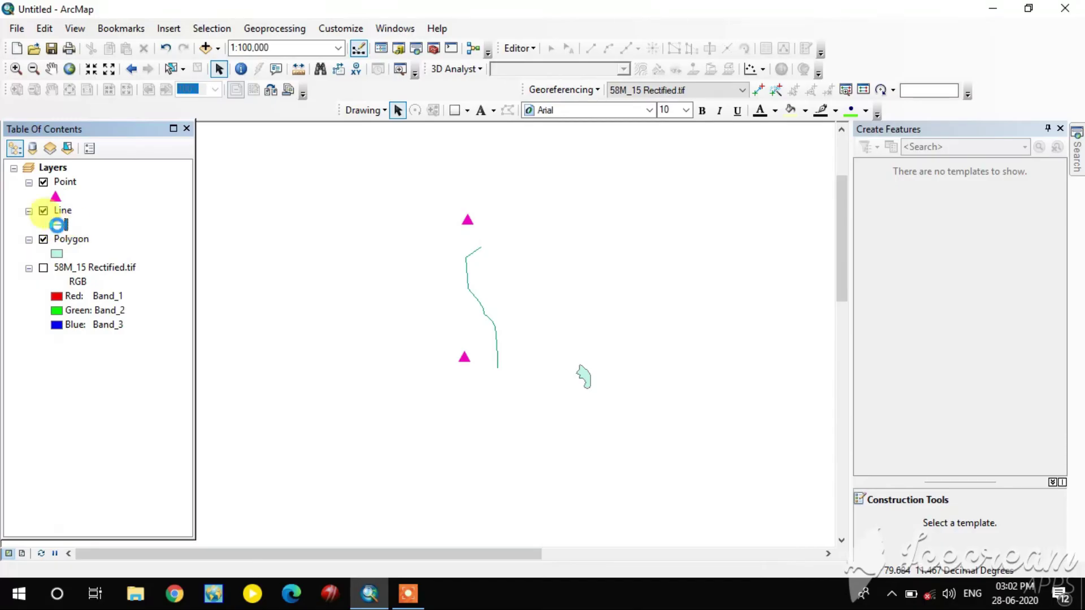
left_click(385, 207)
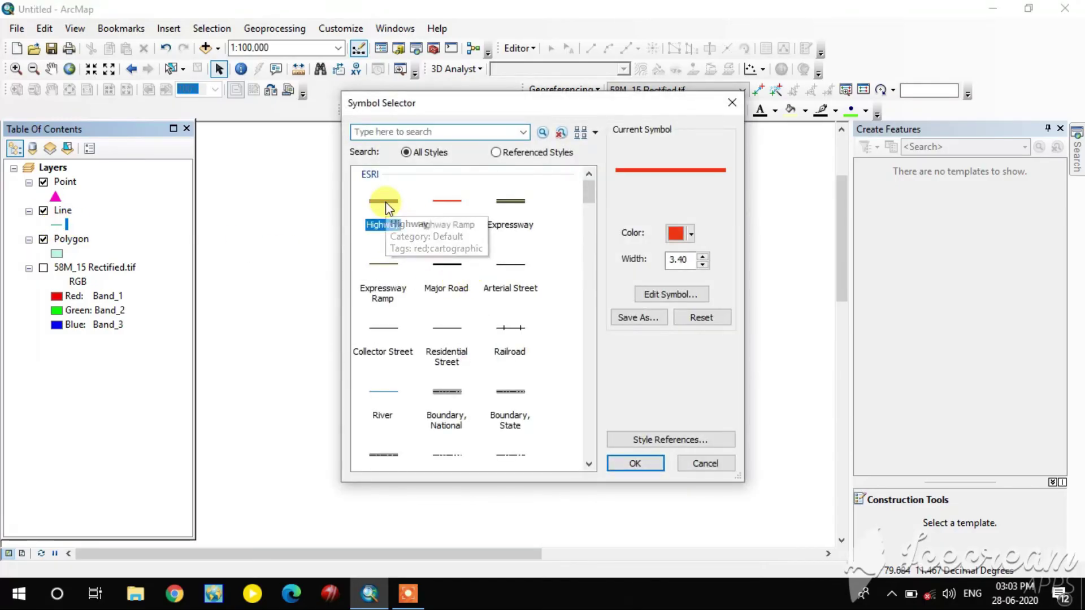
left_click(691, 233)
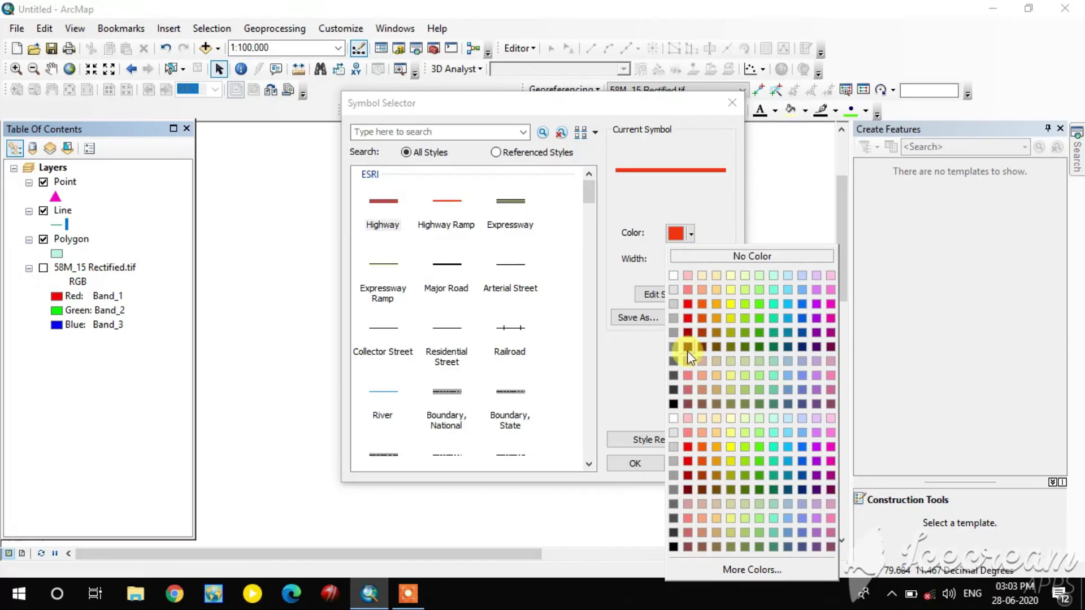
left_click(703, 346)
left_click(703, 264)
left_click(644, 461)
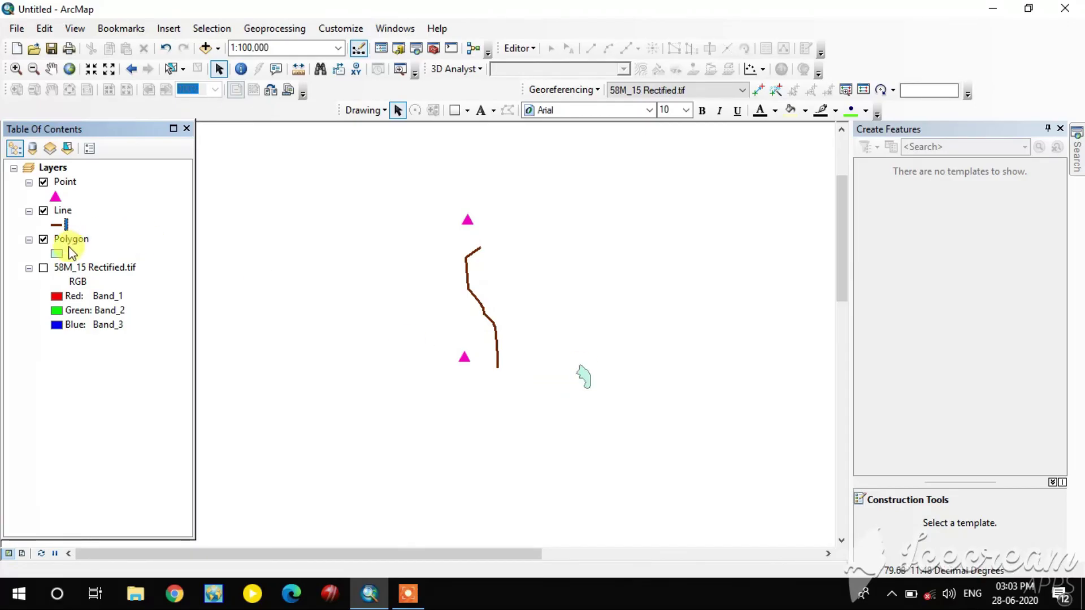
- Give the Polygon layer's symbol a dark green fill and an outline width of 0
left_click(56, 256)
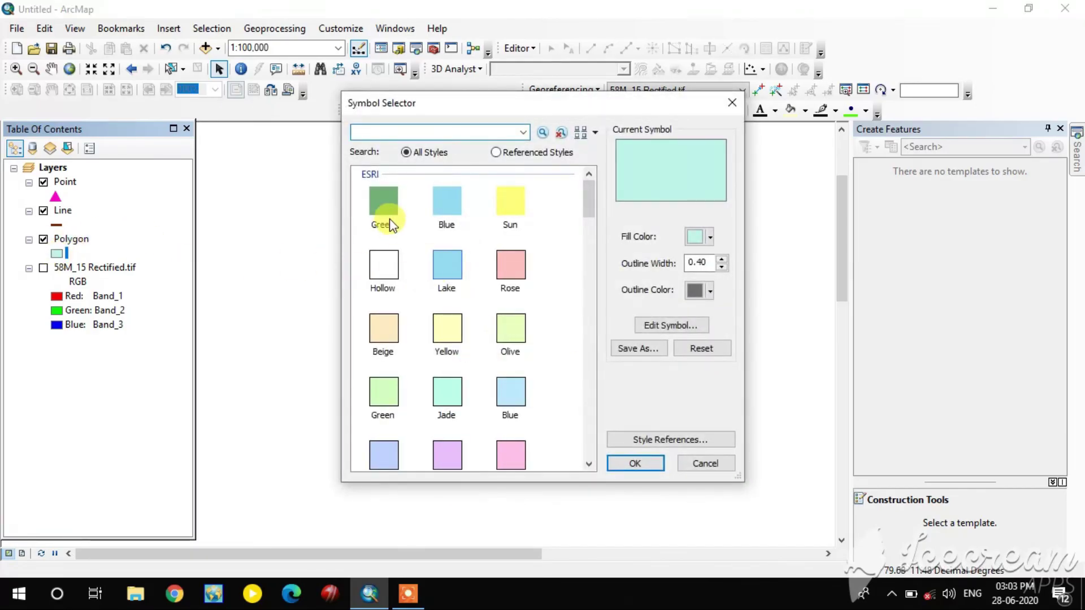
left_click(710, 237)
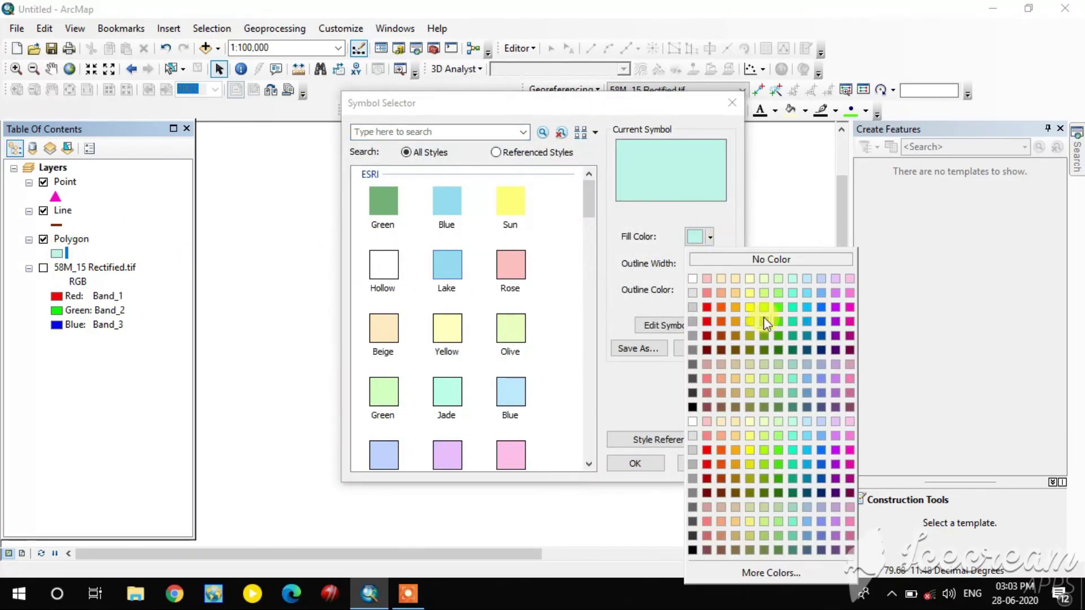
left_click(779, 351)
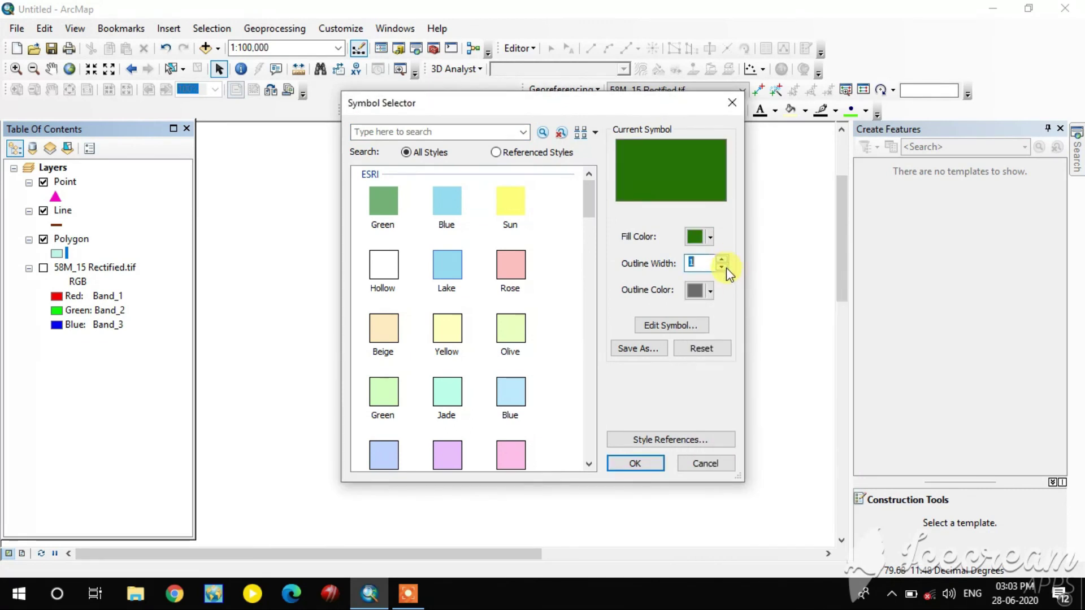
left_click(721, 266)
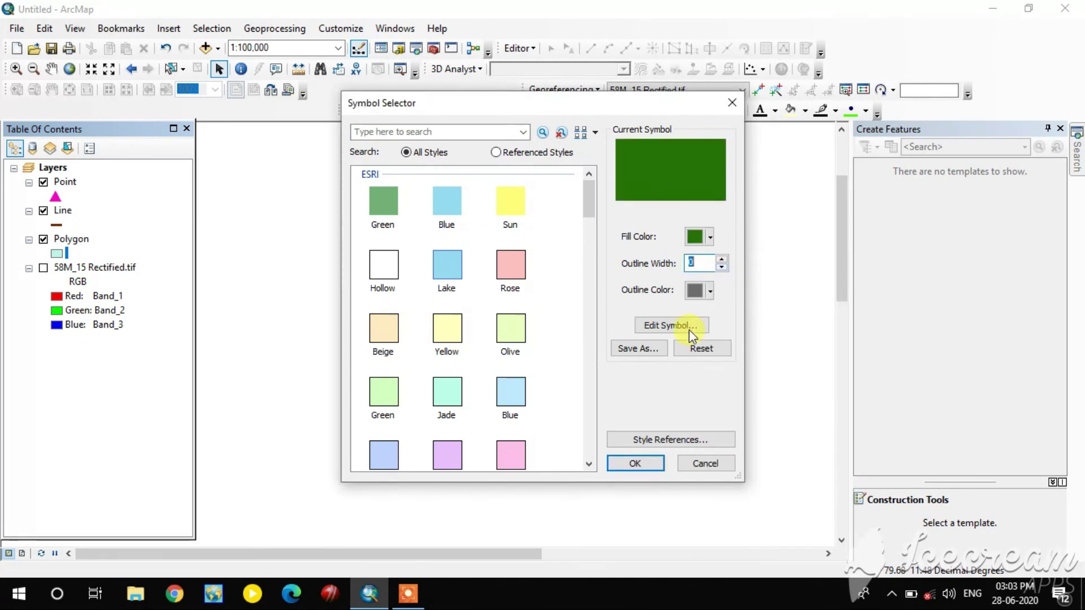
left_click(652, 460)
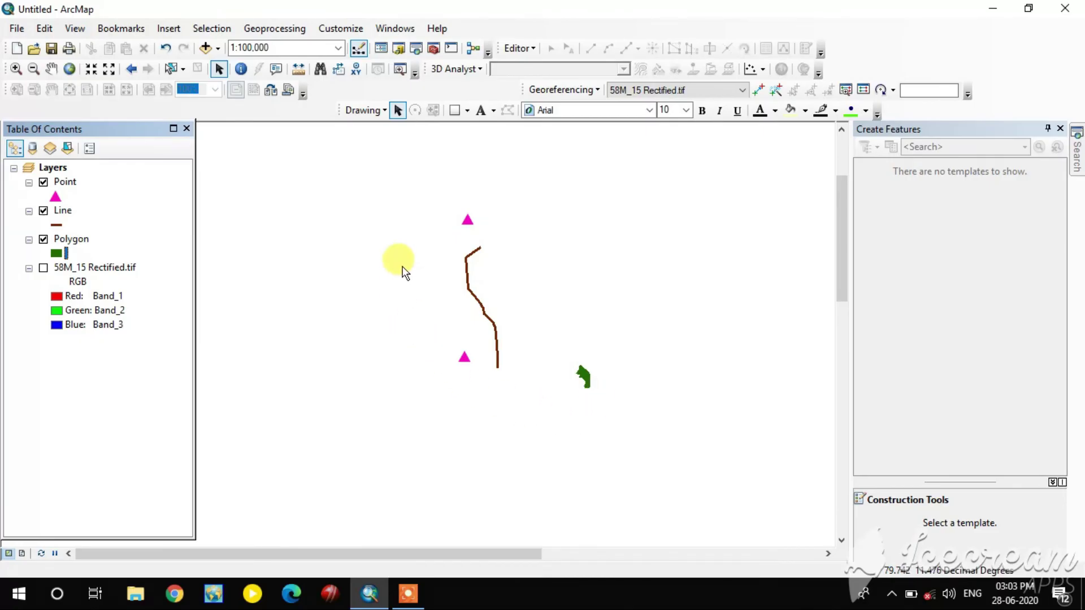
- Turn on feature labels for the Point layer
left_click(66, 182)
right_click(66, 181)
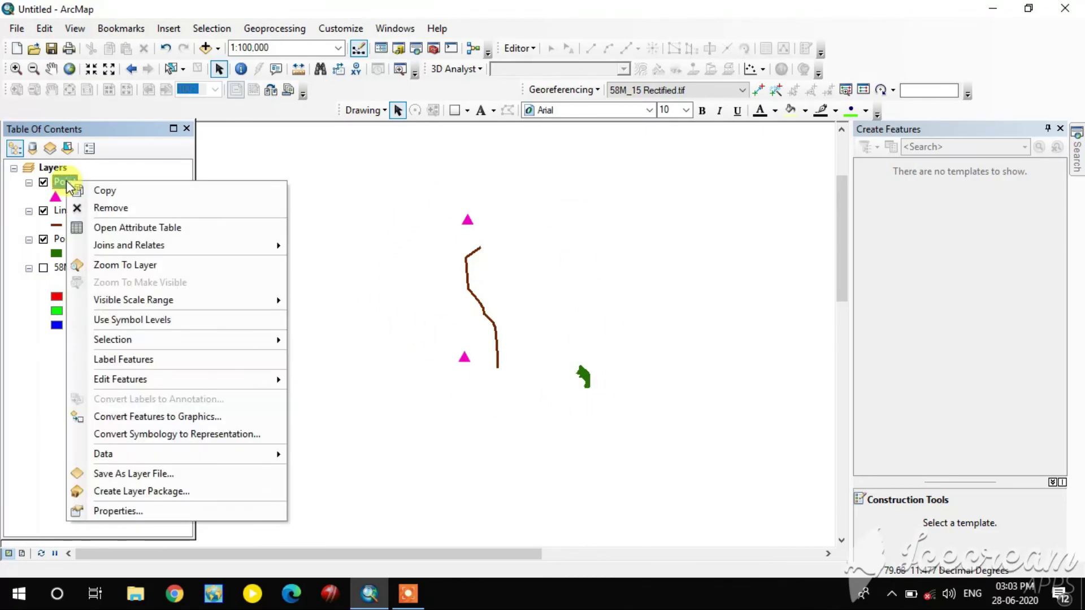
left_click(108, 357)
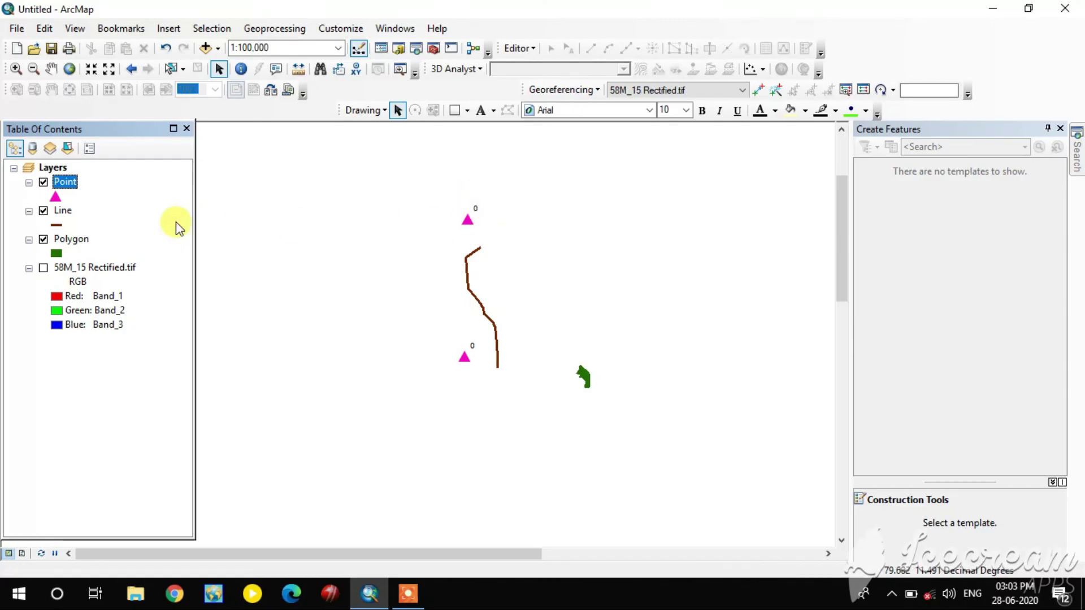
- Set the Point layer's label field to Name in its layer properties and apply the change
right_click(62, 184)
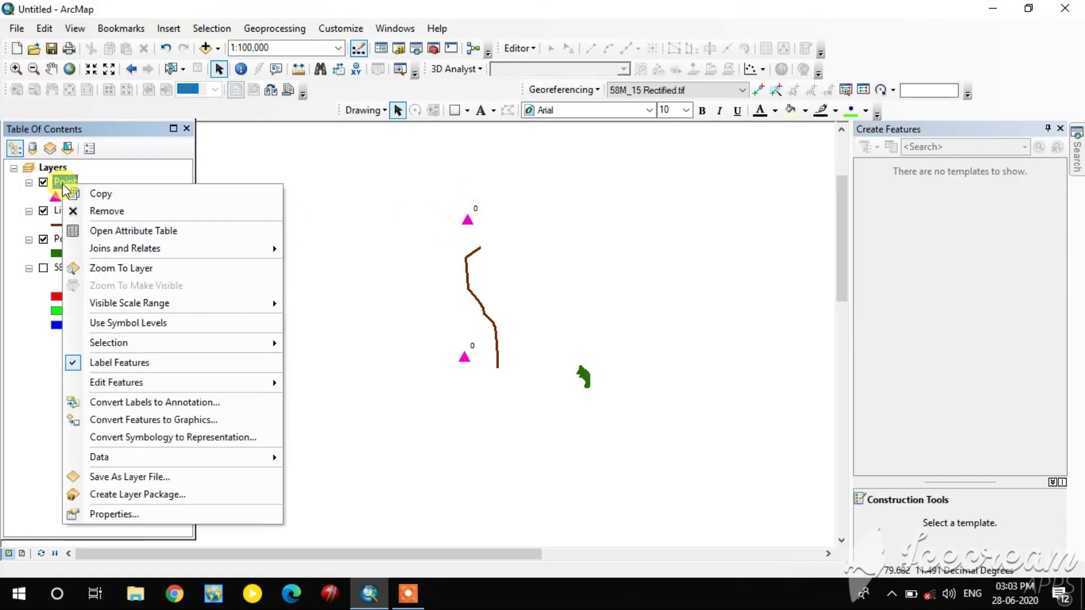
left_click(137, 511)
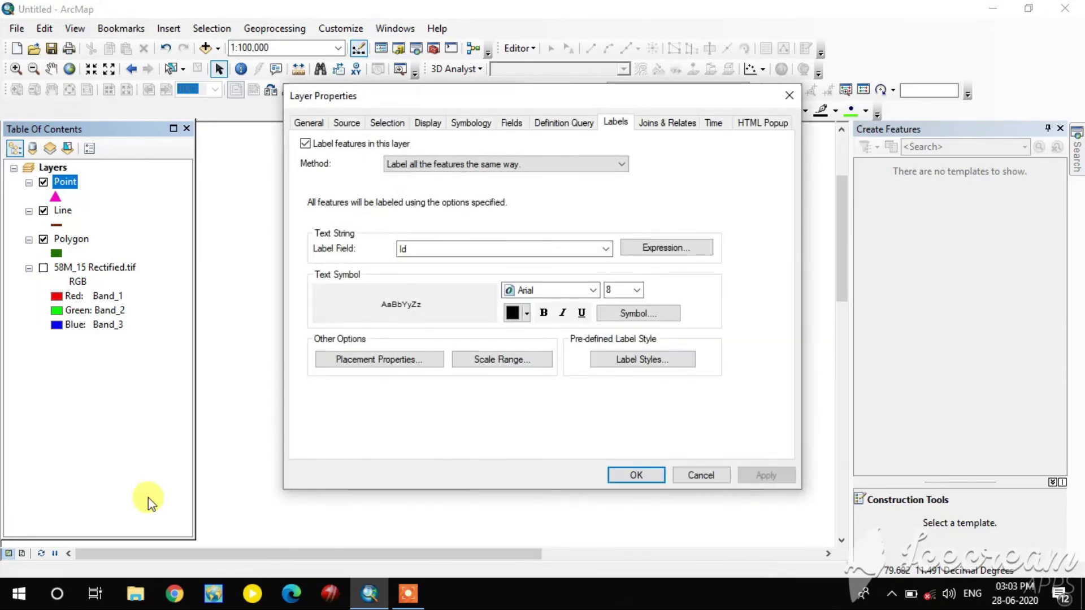
left_click(605, 248)
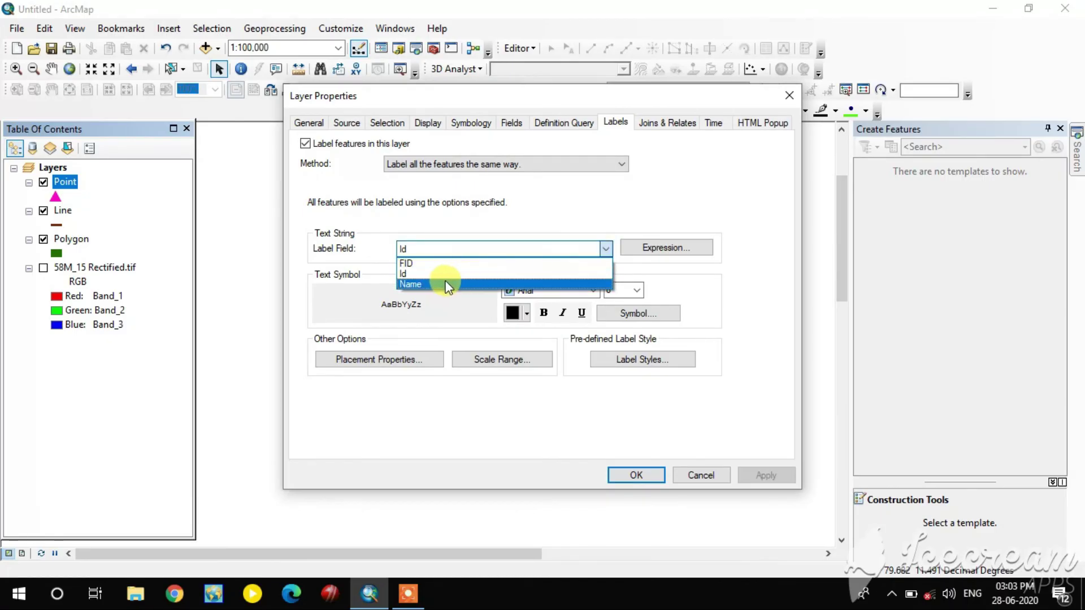
left_click(446, 285)
left_click(759, 473)
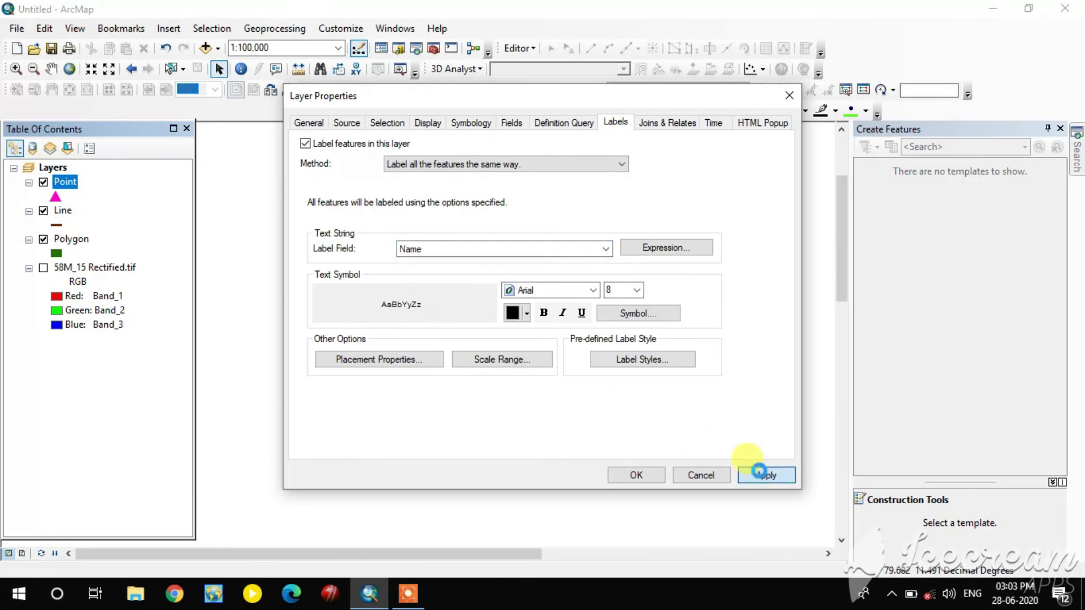
left_click(640, 478)
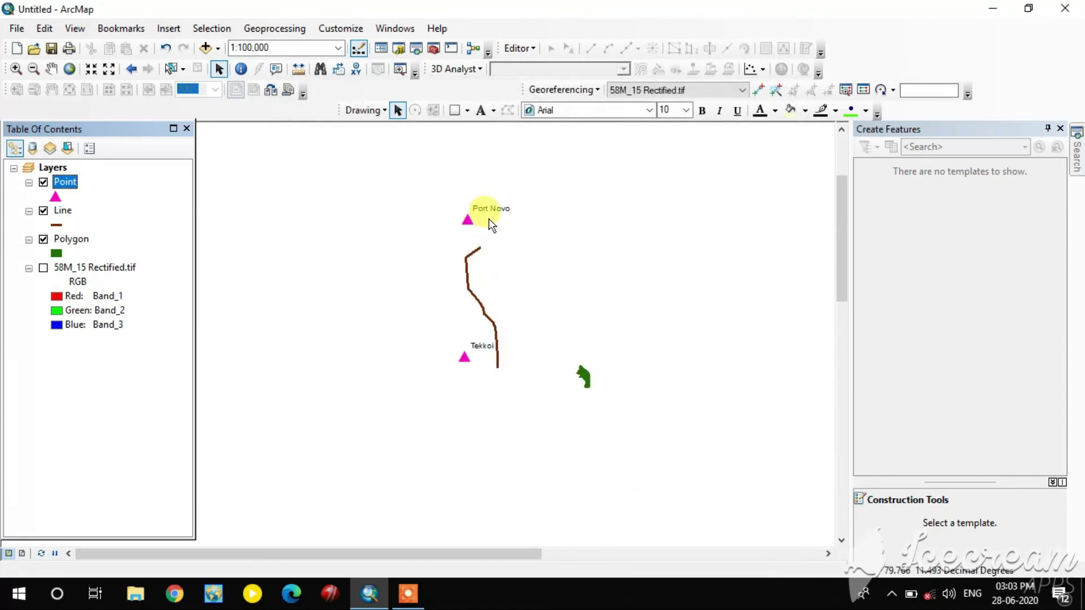